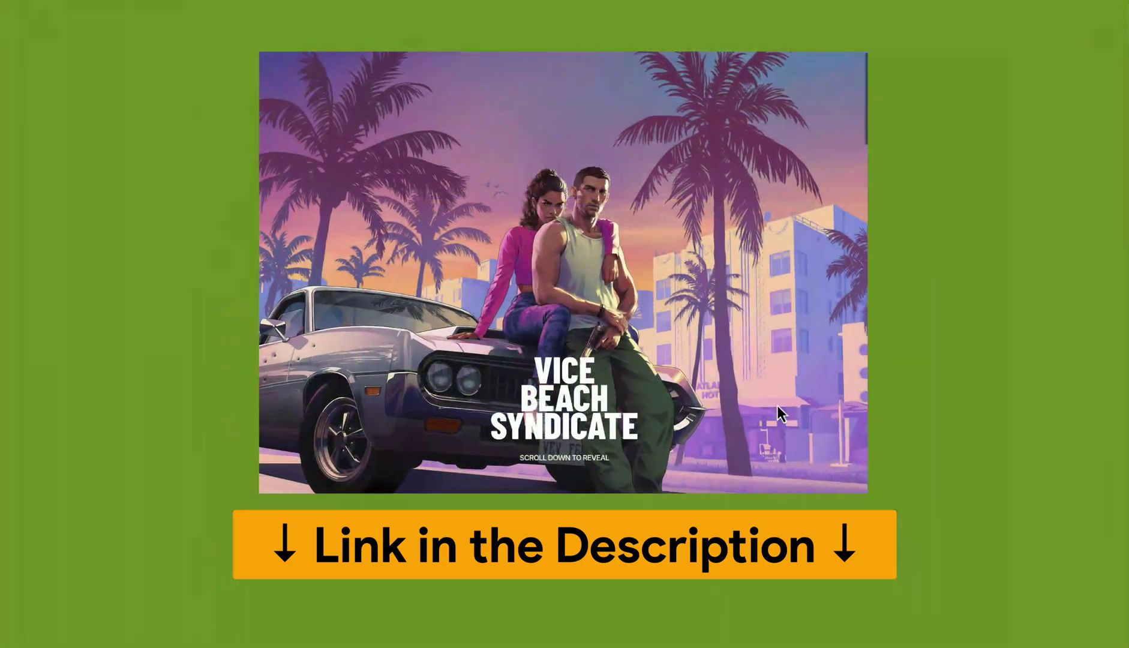
scroll(777, 405, down, 5)
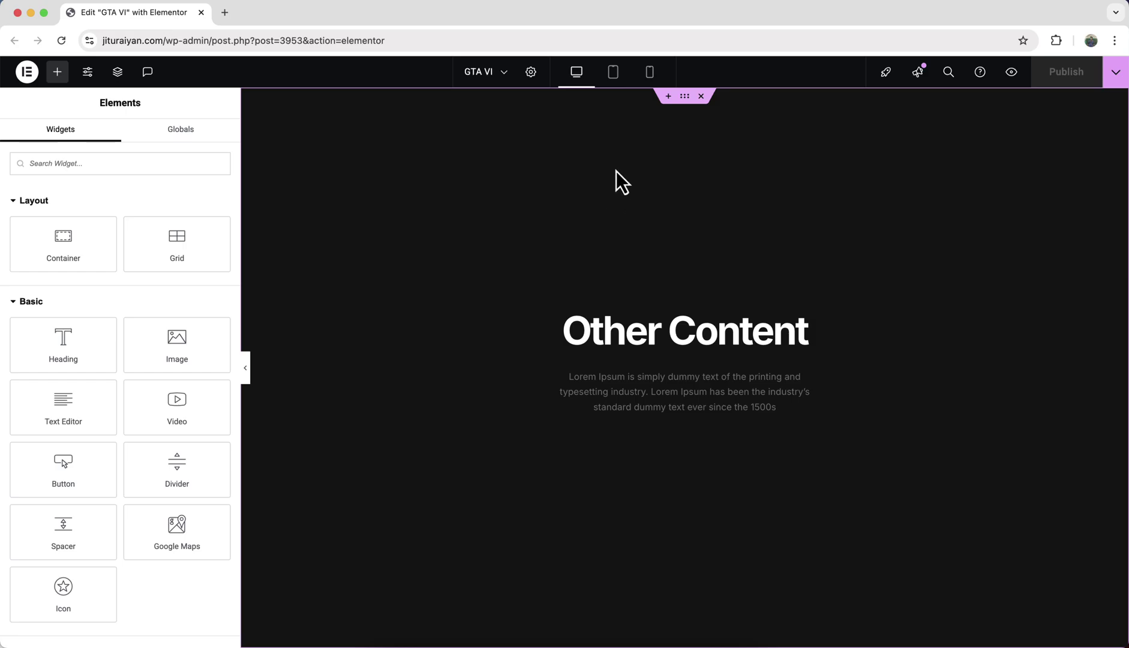
Add a single-column container above the Other Content section and set its content width to Full Width.
click(668, 97)
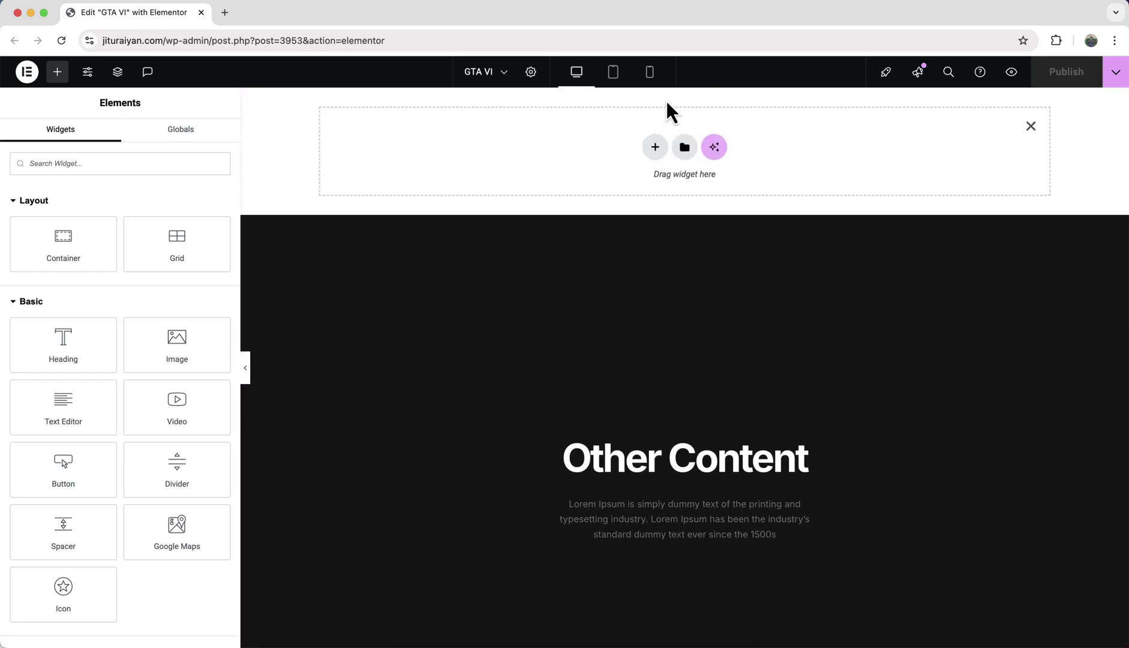
click(654, 148)
click(651, 191)
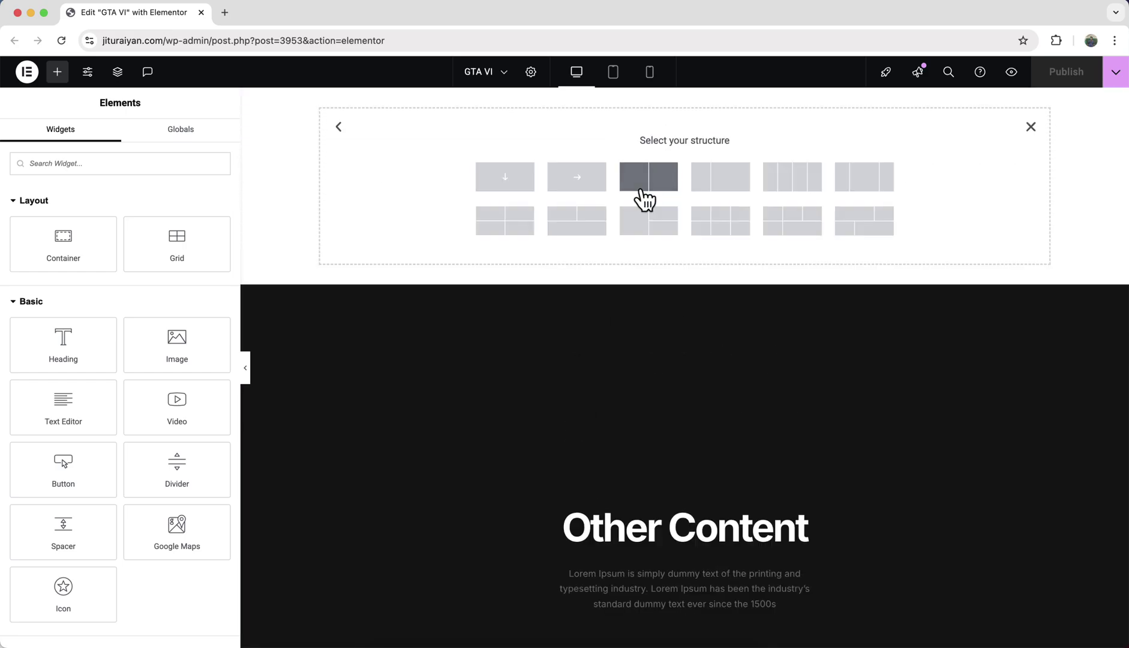
click(510, 181)
click(180, 252)
click(181, 262)
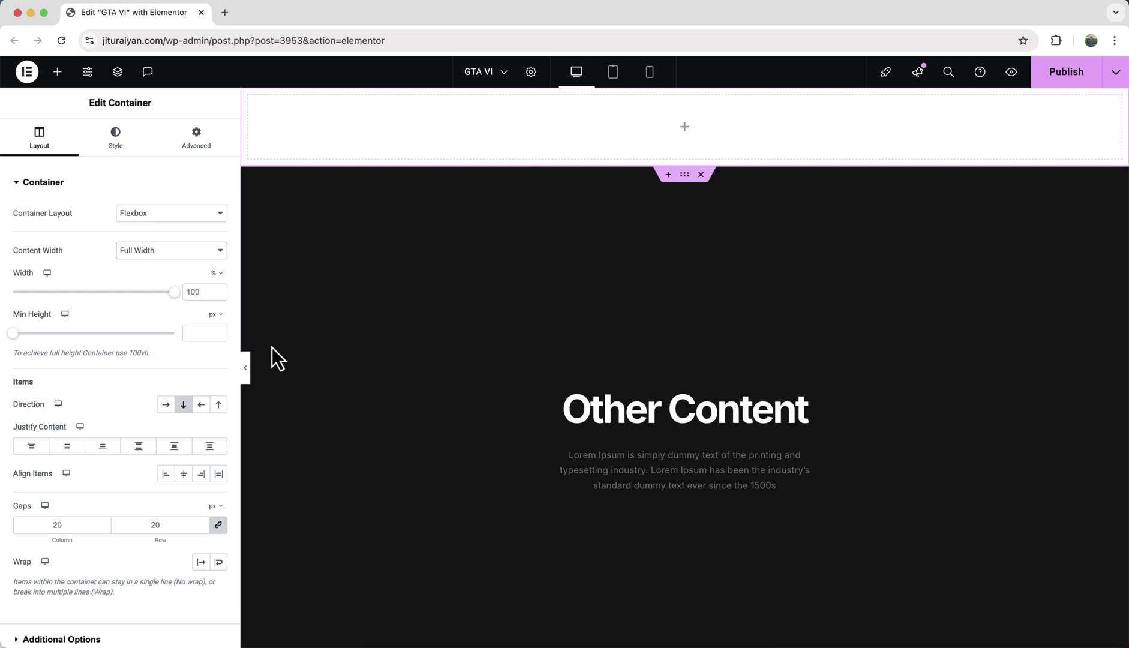
Set the container's custom minimum height to calc(100vh + 2500px), and set its gaps and padding to 0.
click(214, 392)
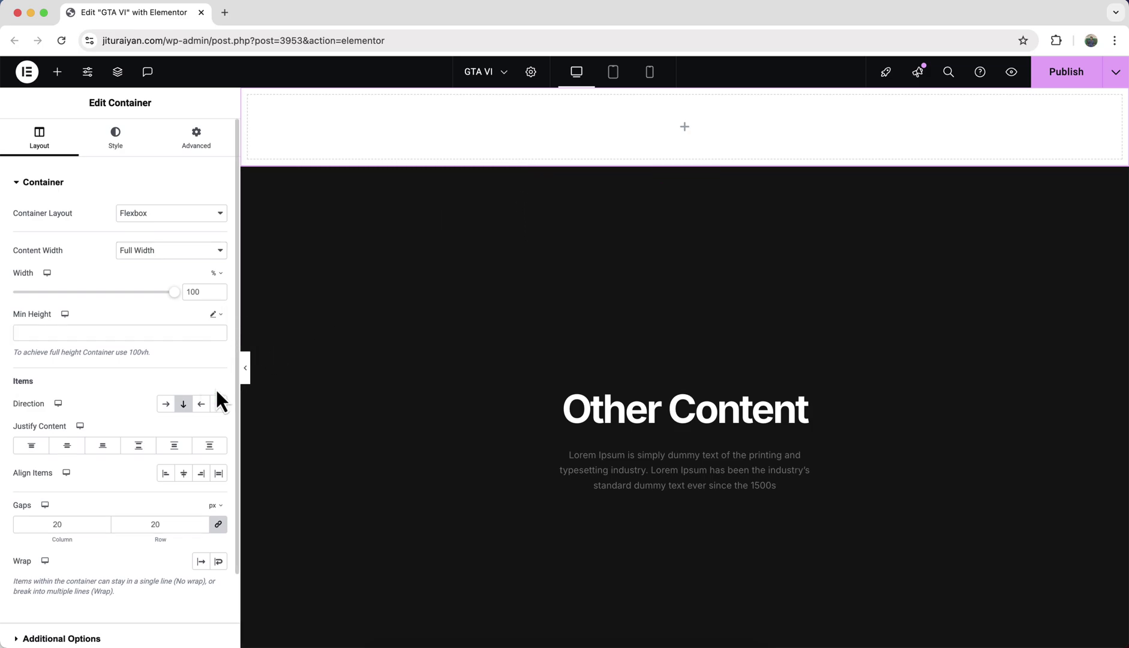
text(calc(100vh + 2500px))
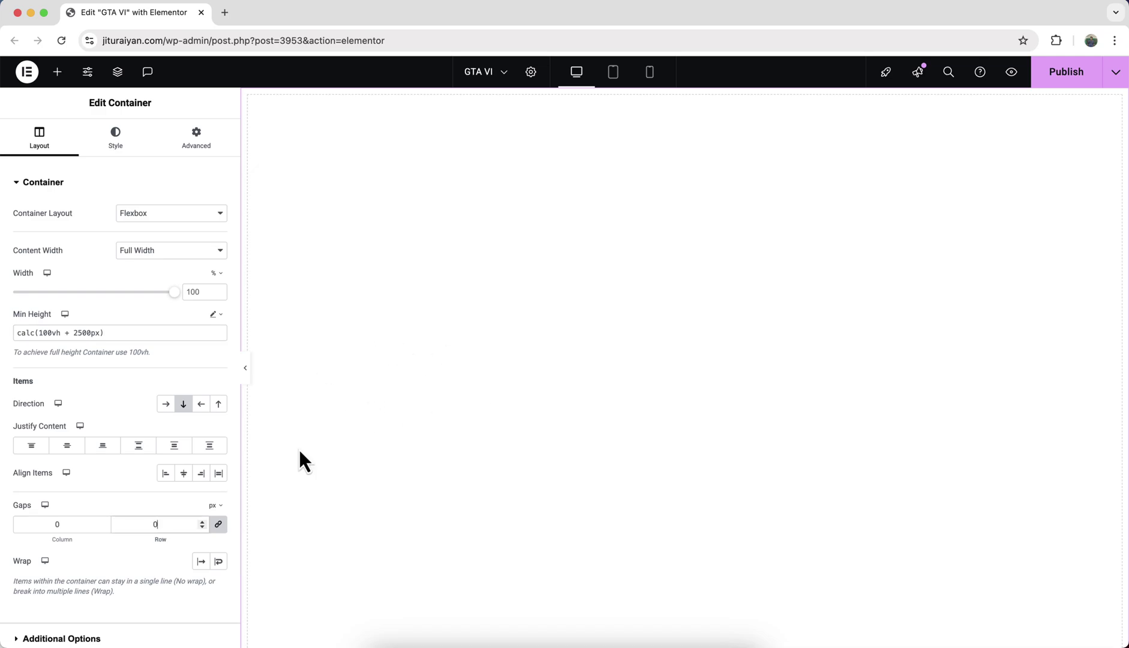
click(198, 141)
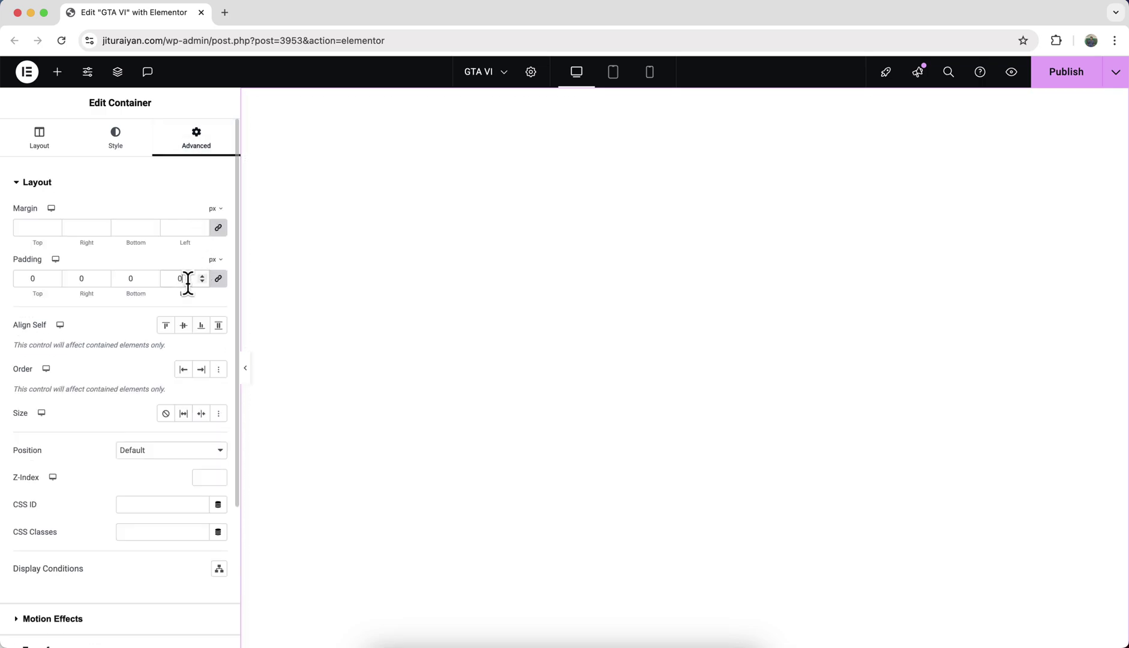
Give the container a classic background with the colour #121212.
click(115, 140)
click(166, 241)
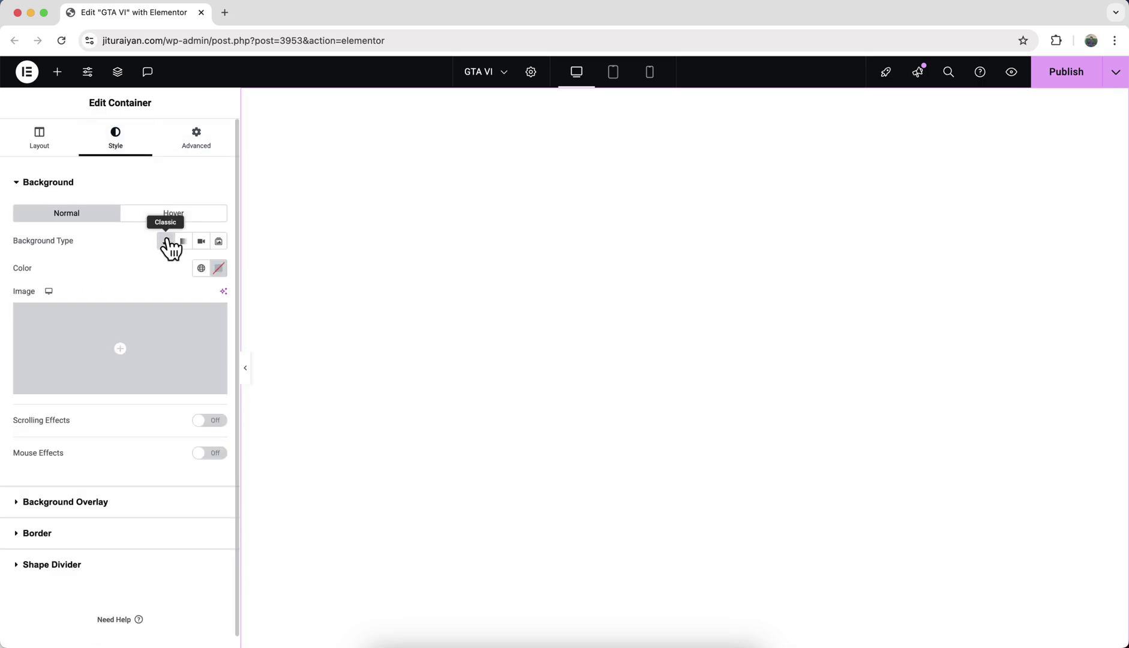
click(220, 268)
drag(174, 399, 146, 415)
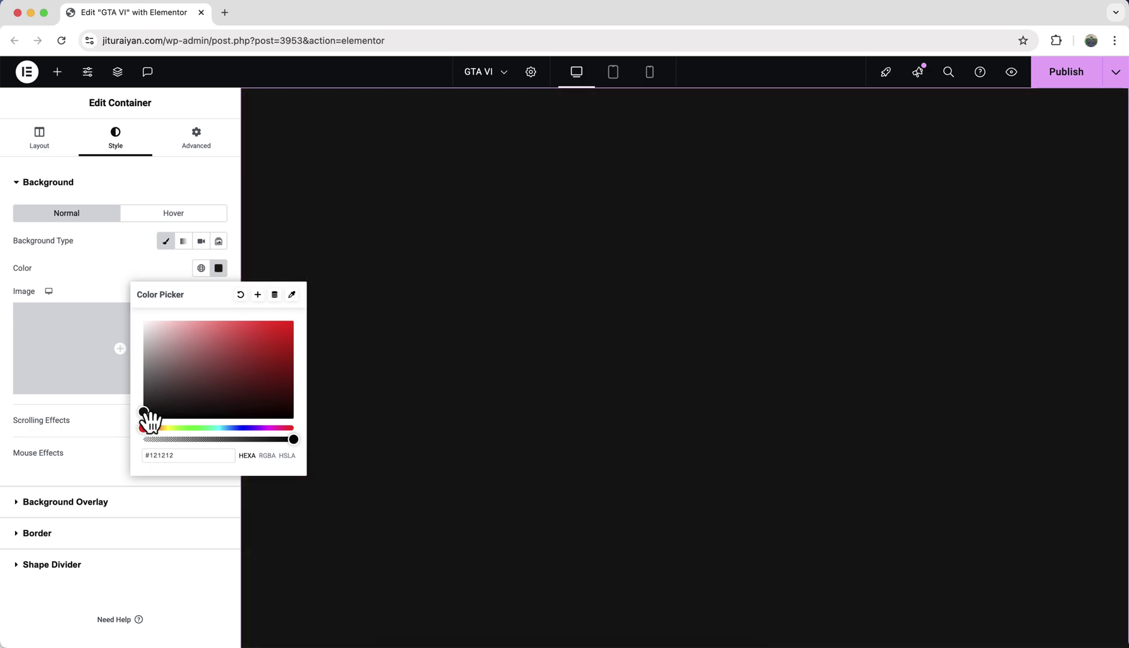
click(478, 273)
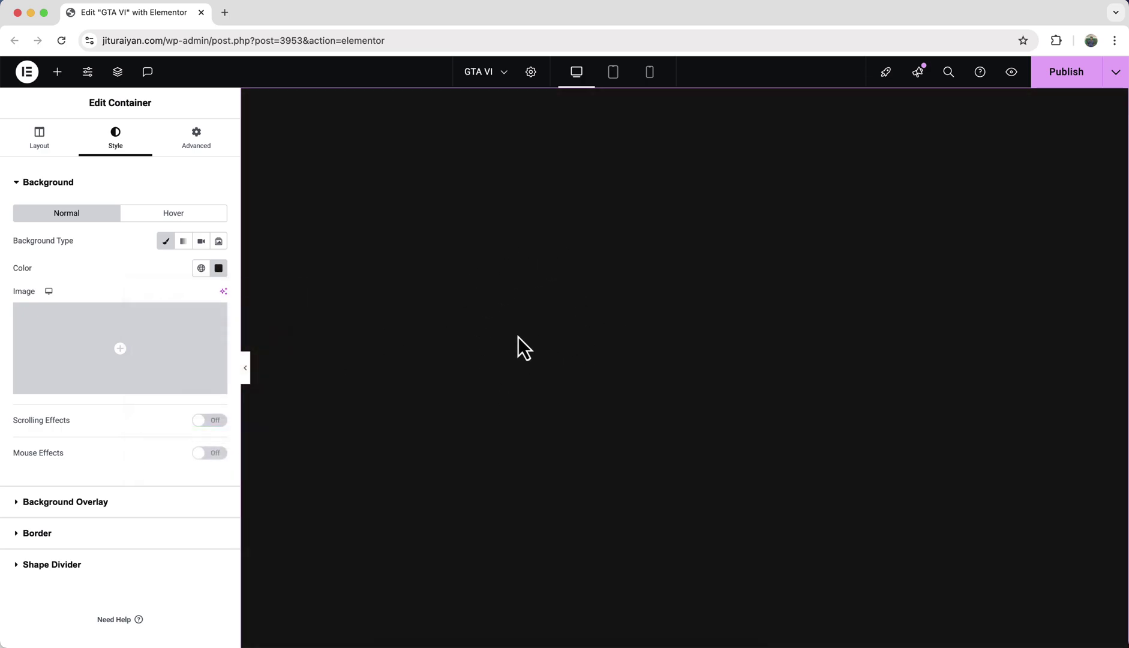
Nest a second container inside it, with Full Width content and a minimum height of 100 vh.
click(57, 71)
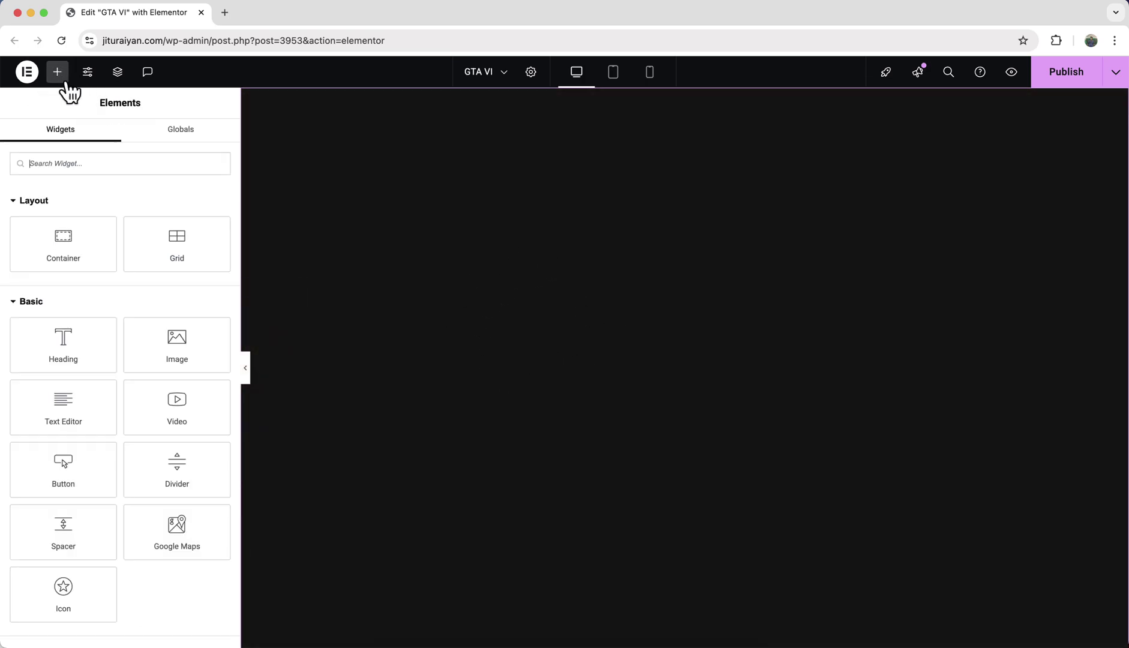
drag(58, 267, 433, 253)
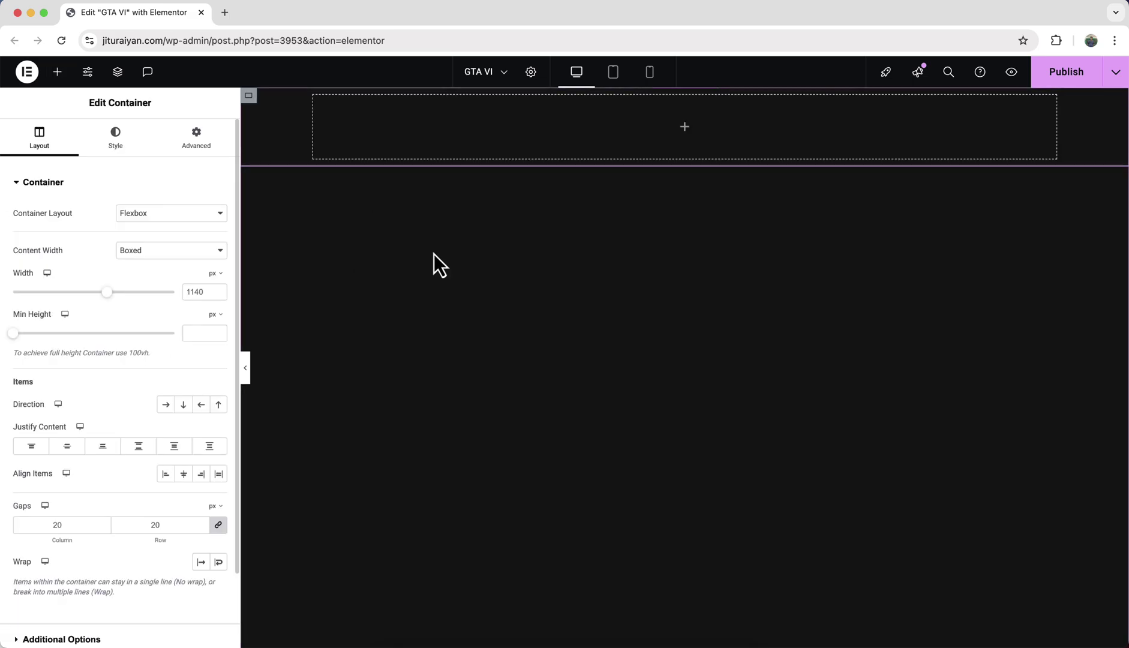
click(204, 252)
click(207, 266)
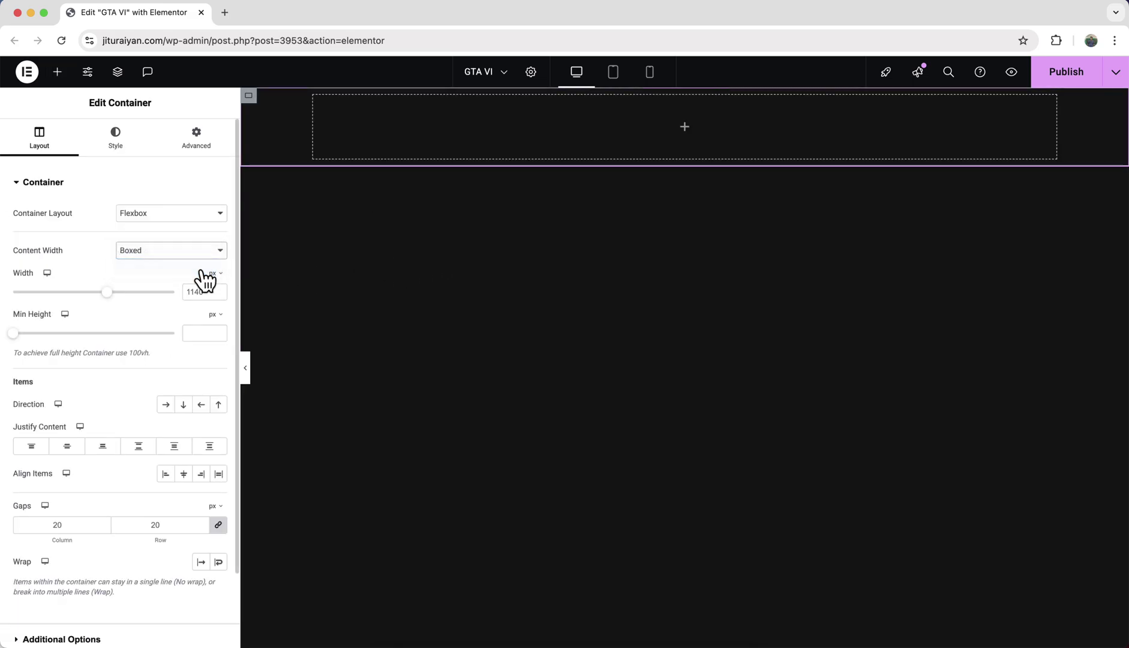
click(215, 315)
click(213, 372)
click(203, 332)
text(100)
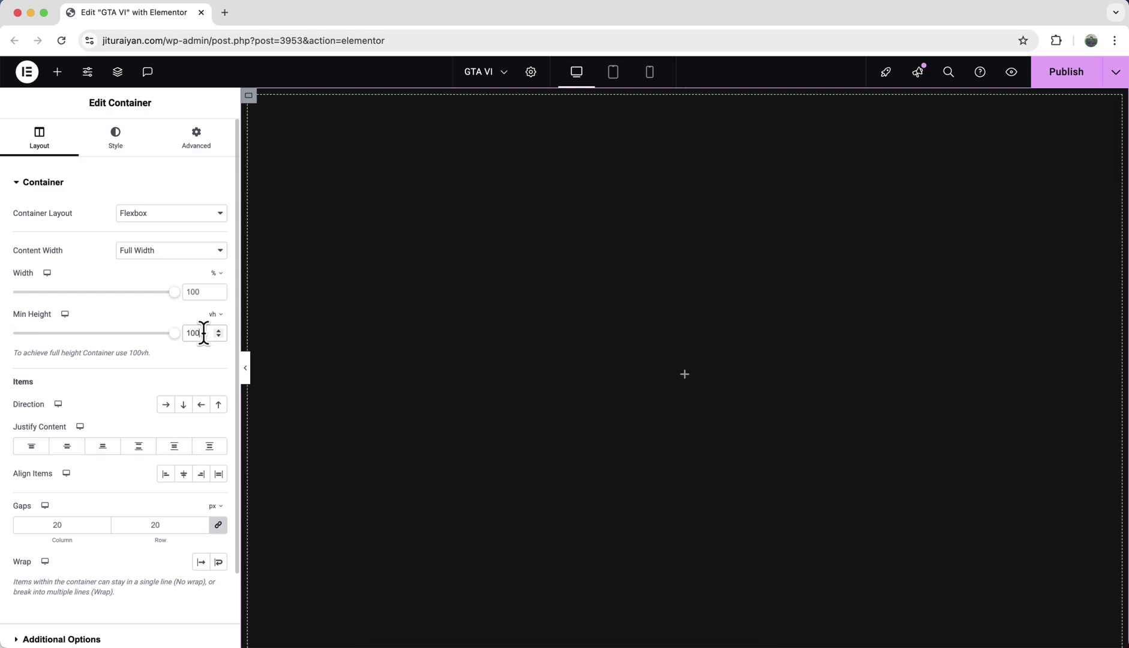
Add the palm-tree and car artwork from the media library as the inner container's classic background overlay.
click(113, 144)
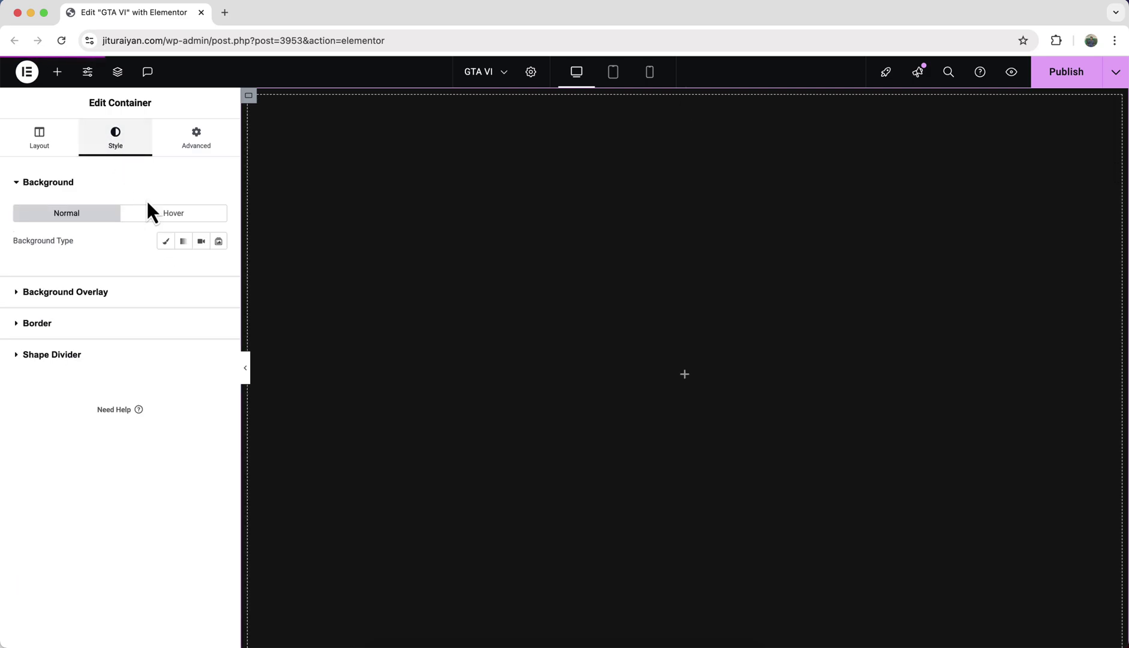
click(89, 294)
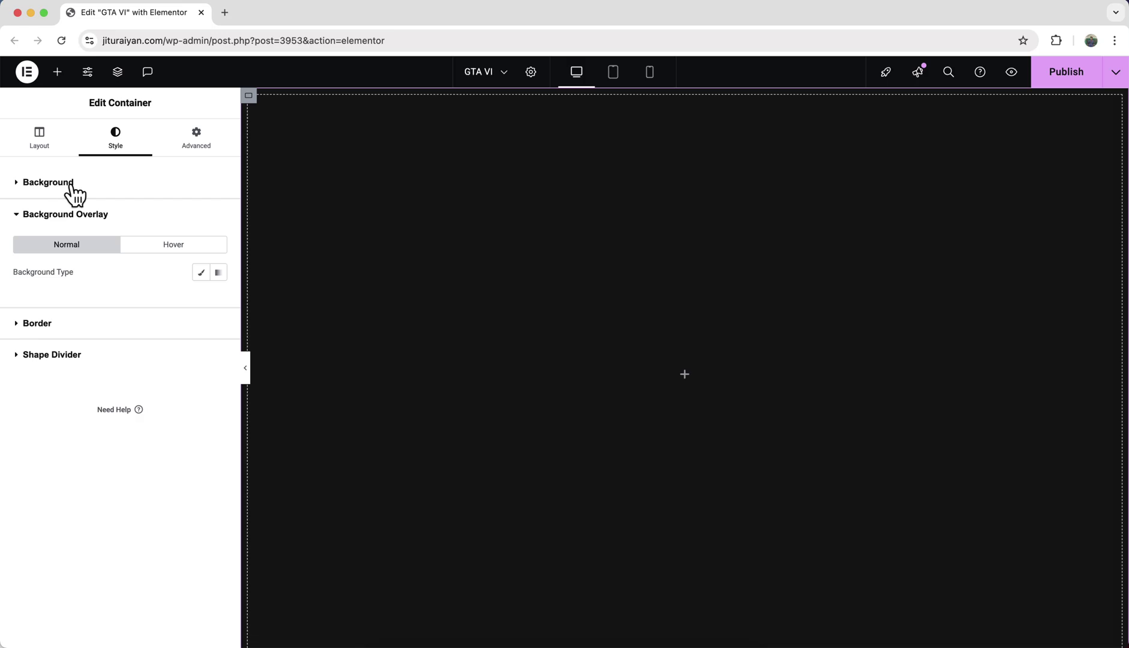
click(200, 273)
click(156, 377)
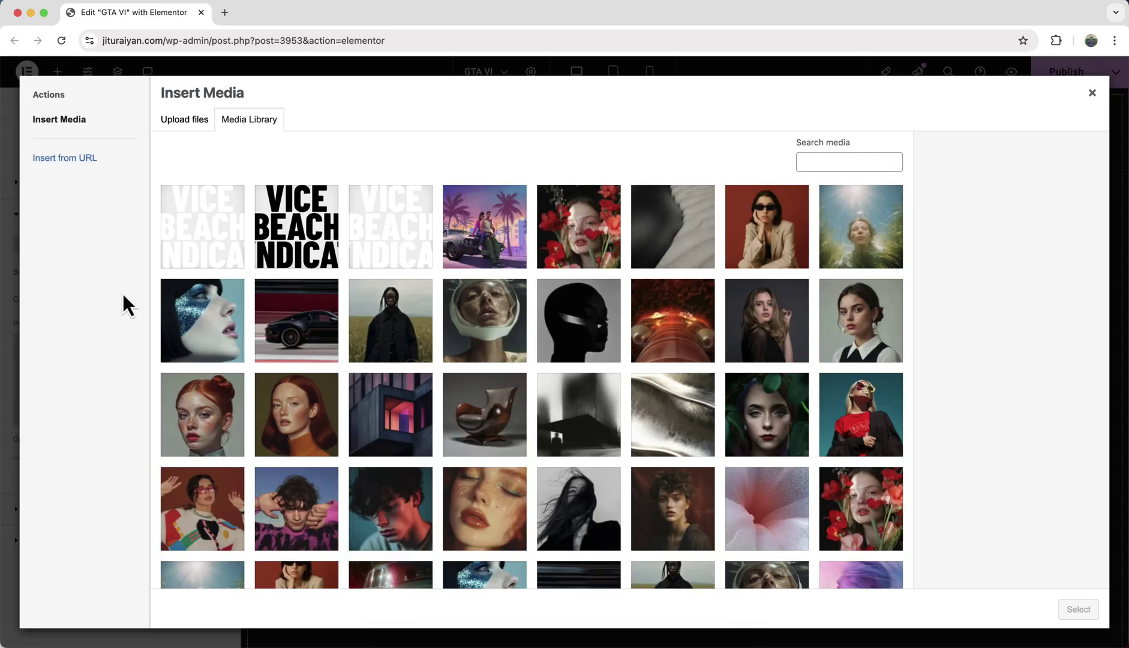
click(475, 234)
click(1077, 609)
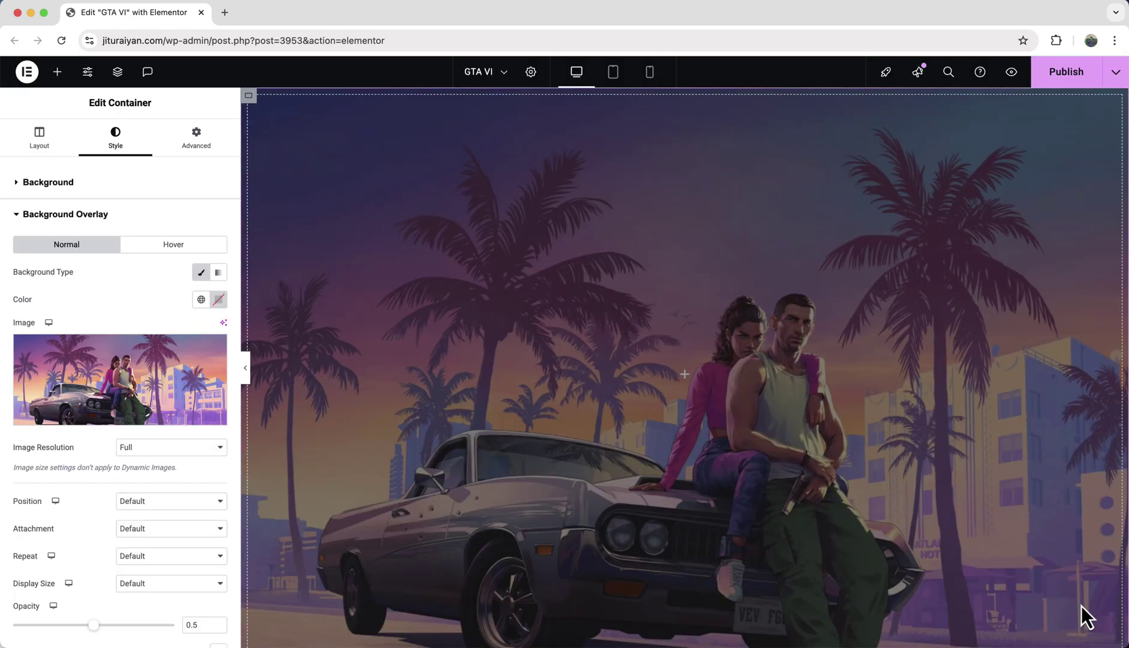
Set the overlay image's position to Center Center, display size to Cover and opacity to 1.
scroll(97, 474, down, 3)
click(150, 438)
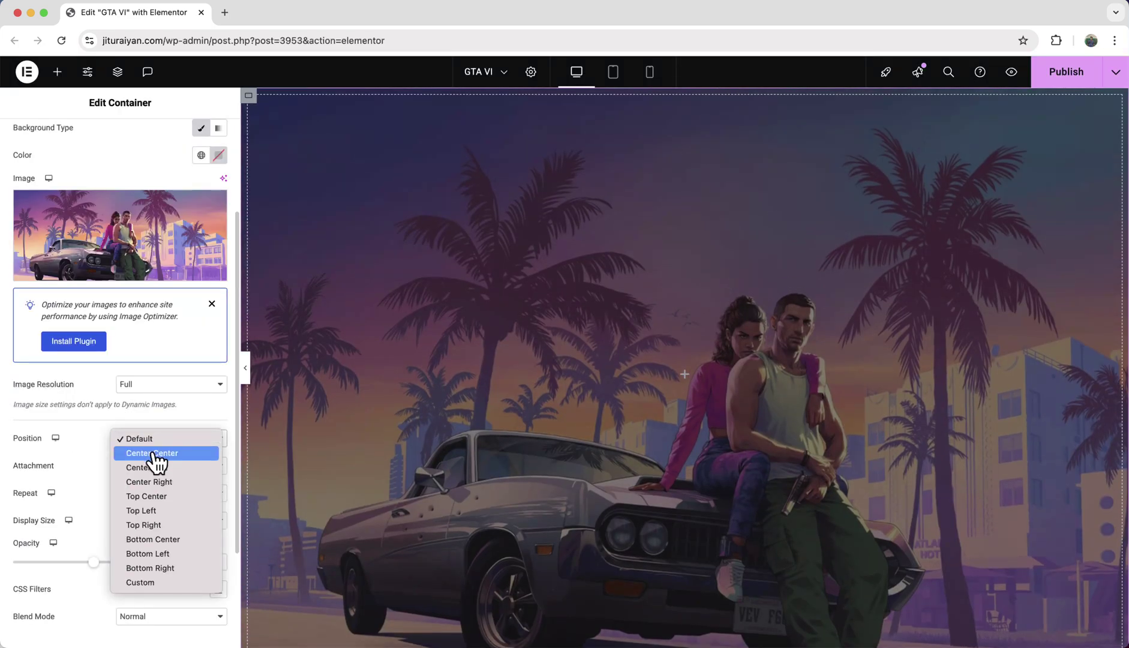
click(154, 452)
click(161, 520)
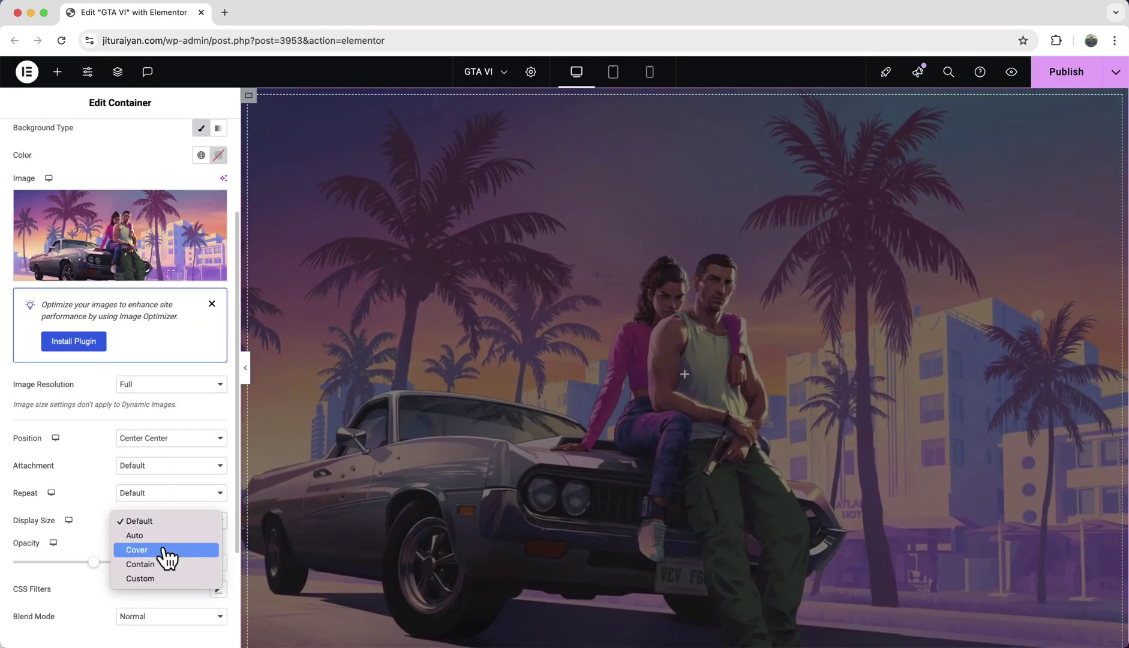
click(163, 549)
drag(95, 563, 183, 567)
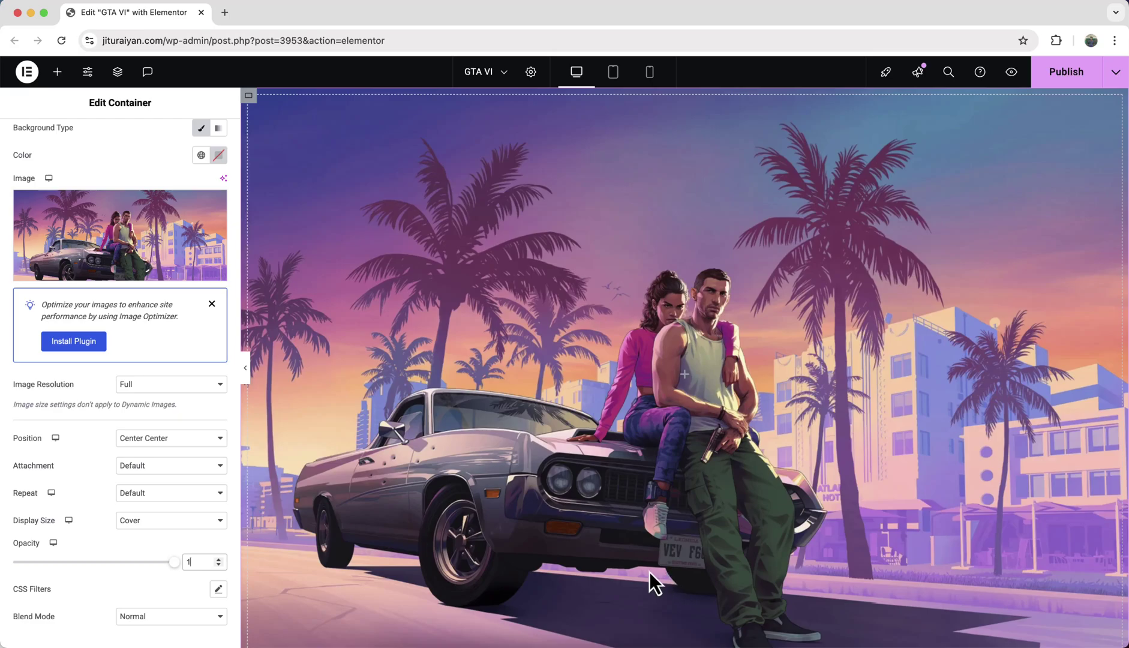
Add an Image widget to the inner container using the white Vice Beach Syndicate logo New-Project-1-1.svg.
click(57, 72)
drag(157, 354, 621, 526)
click(159, 292)
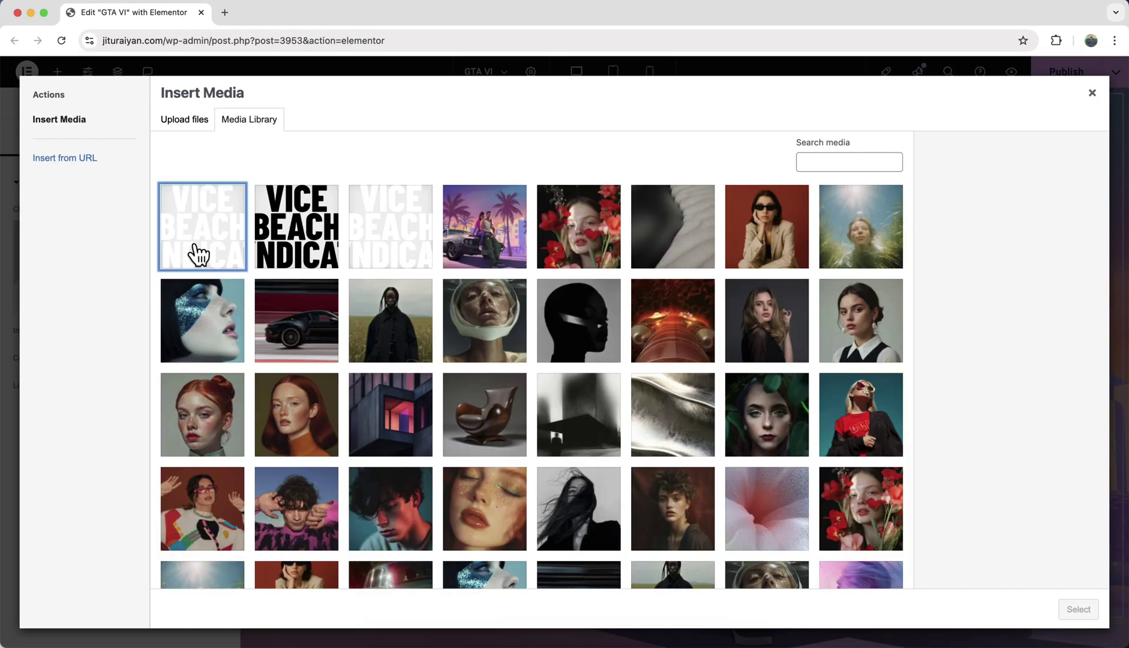
click(191, 252)
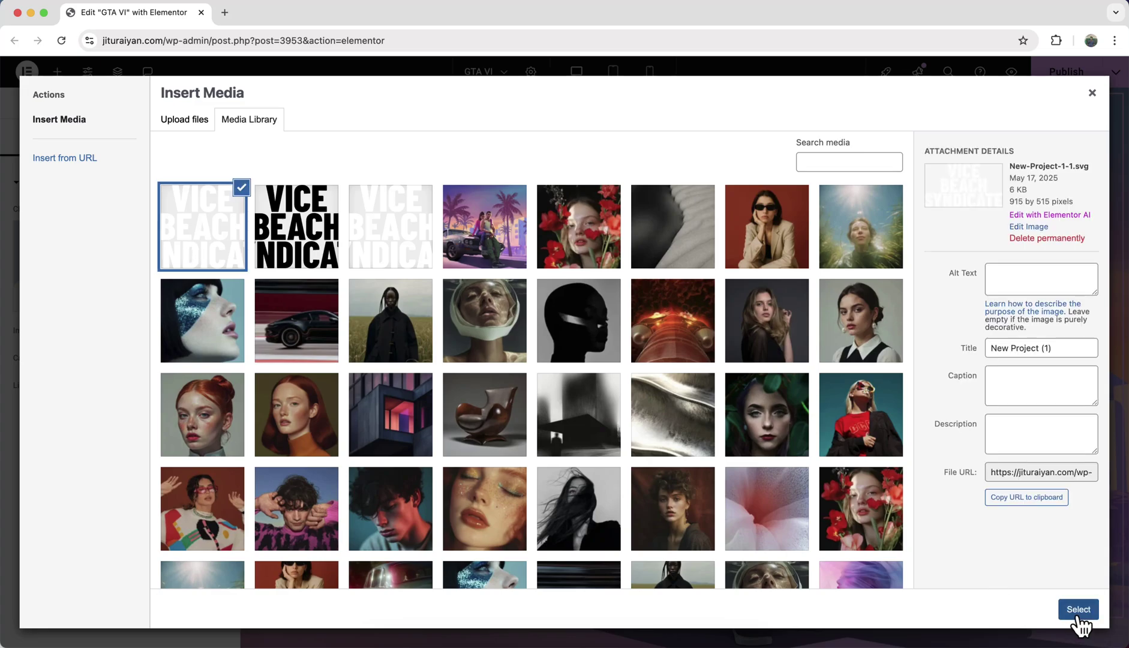
click(1078, 609)
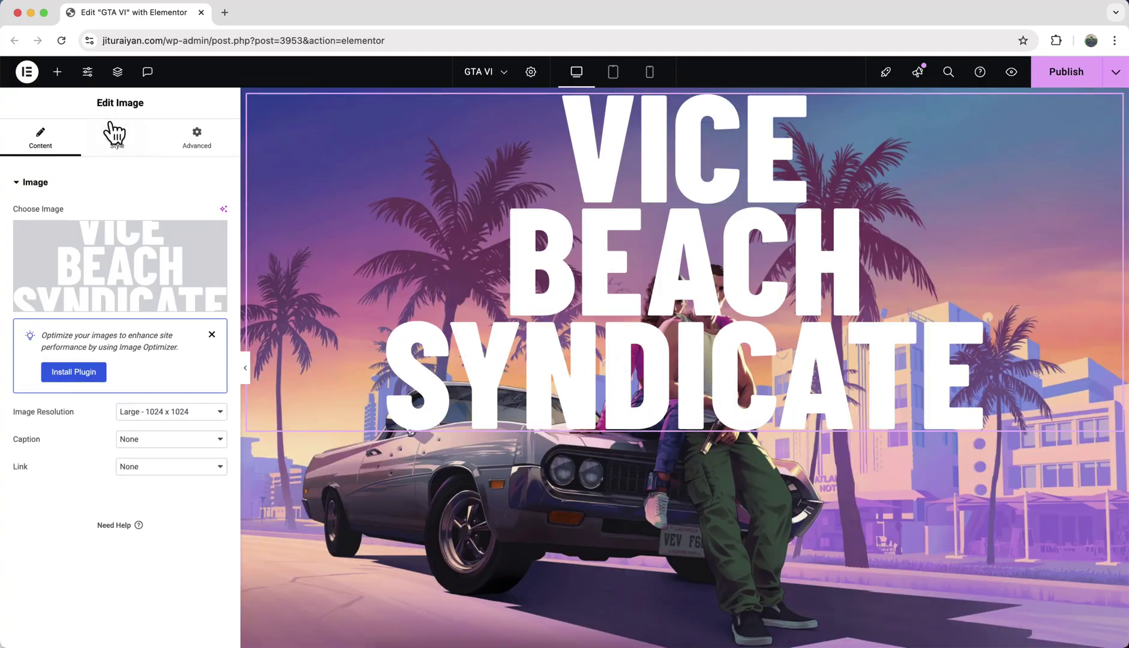
Set the logo image's width to 300 px.
click(117, 137)
click(222, 246)
click(216, 247)
click(210, 251)
text(300)
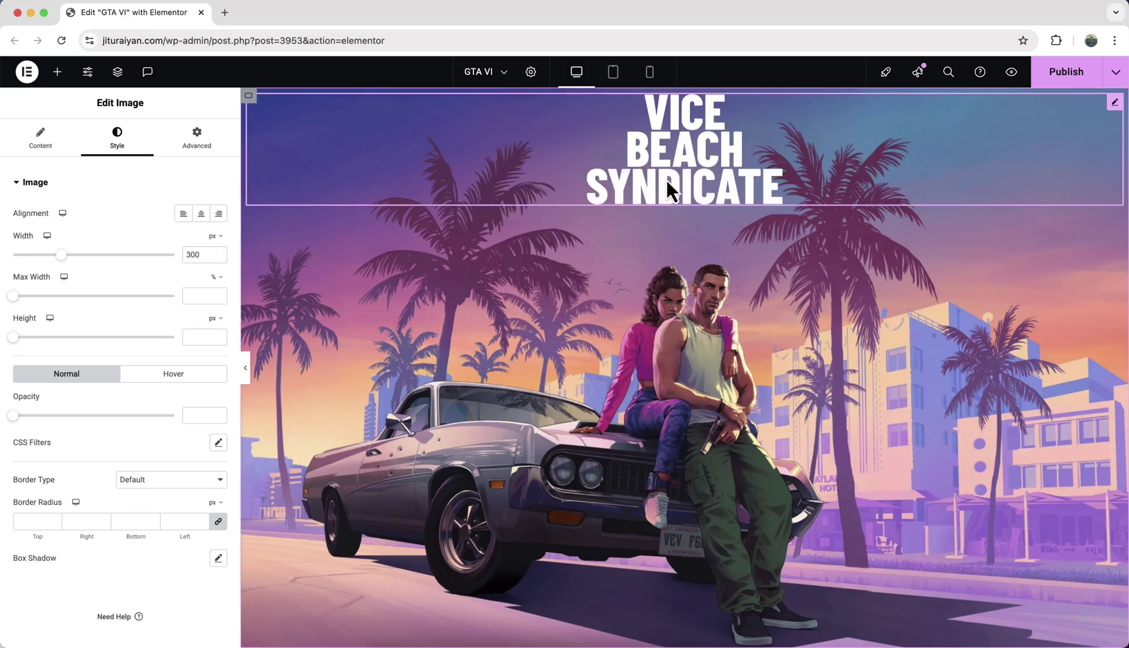
Show the page structure and set the inner container's Justify Content to End and Align Items to Center.
right_click(565, 408)
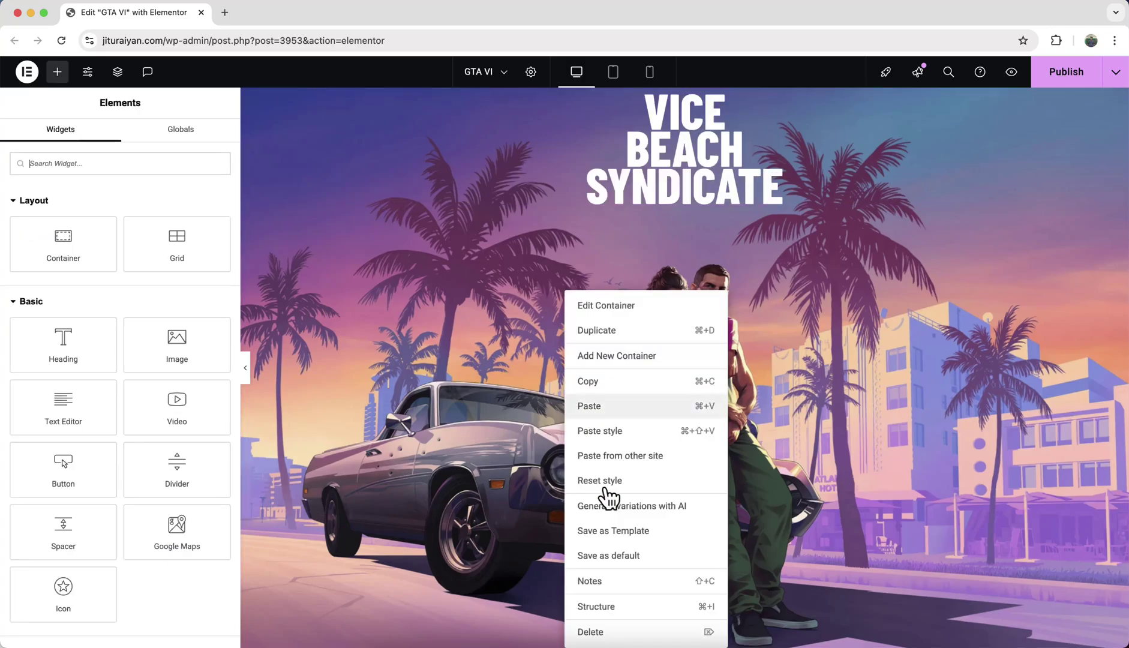
click(596, 606)
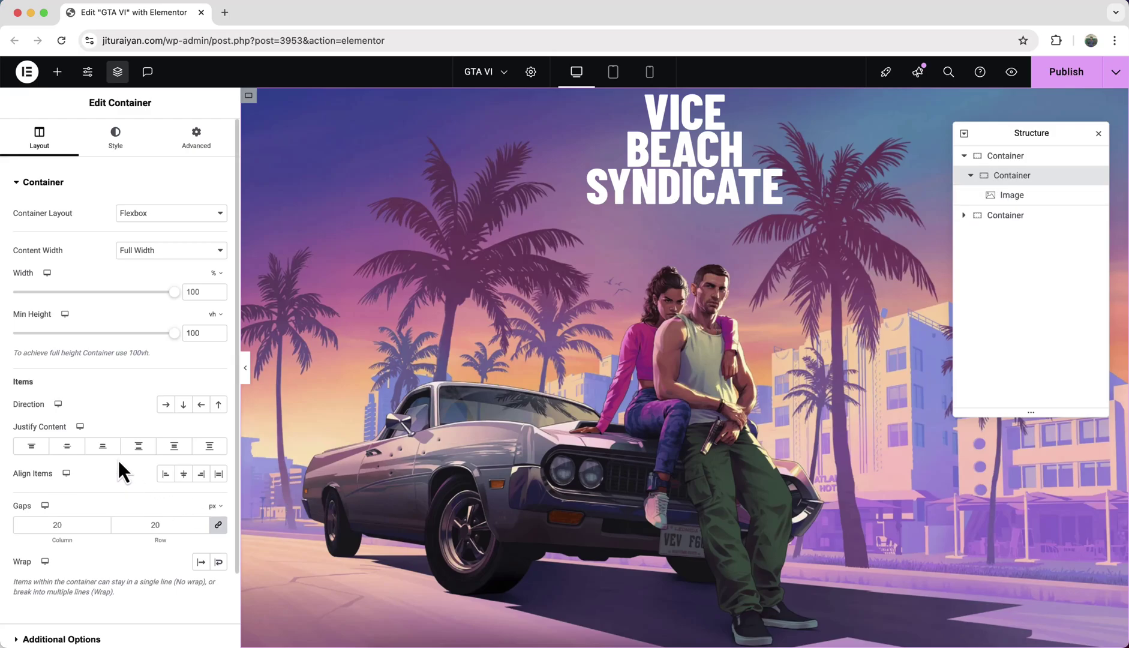
click(103, 446)
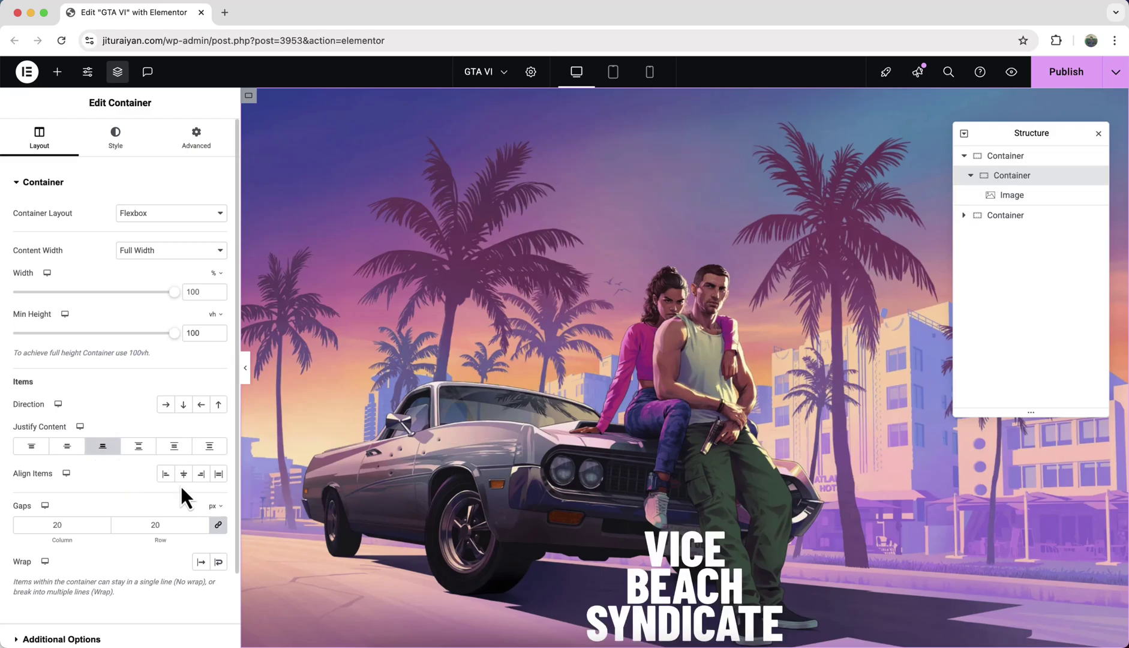
Set the inner container's overflow to Hidden in its additional options.
scroll(181, 485, down, 3)
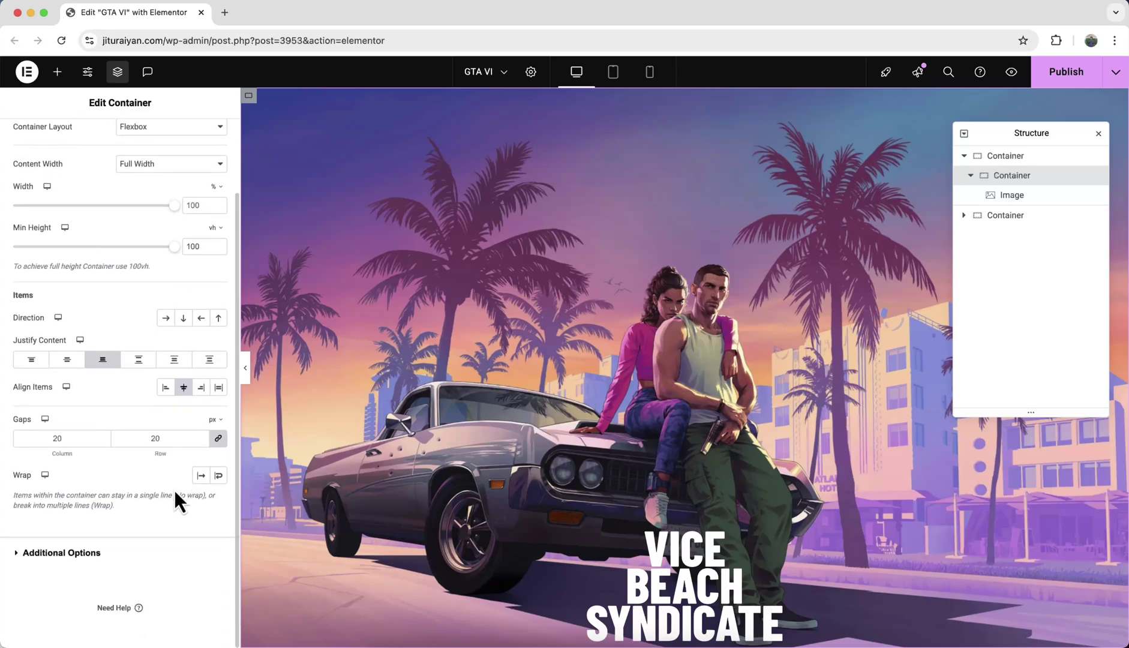
click(123, 551)
click(183, 246)
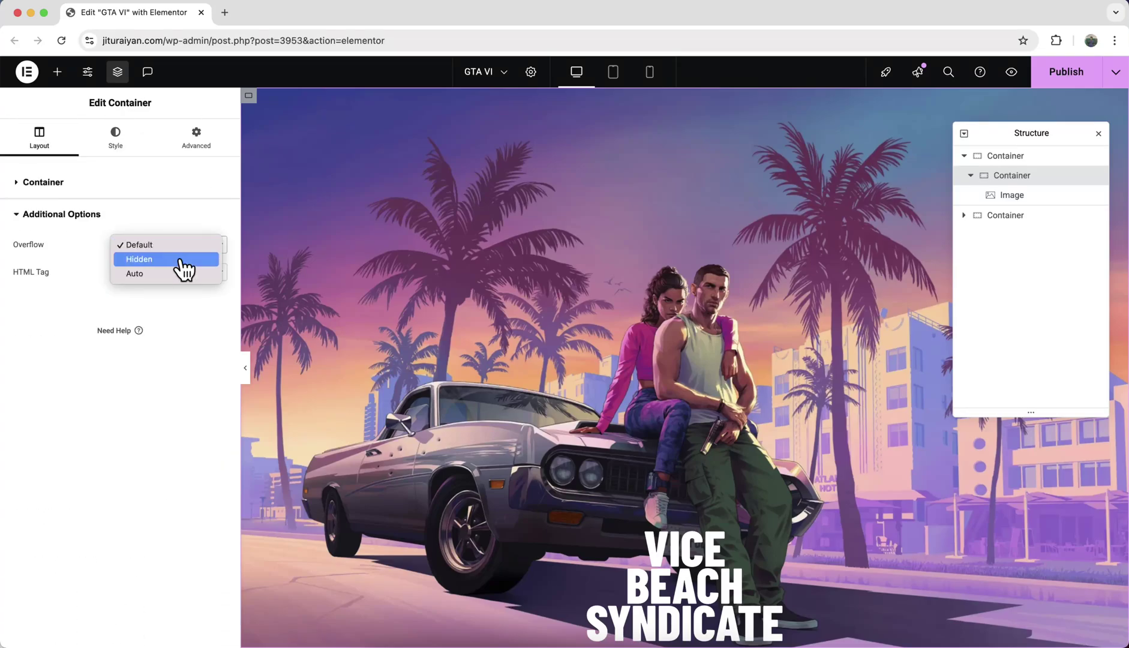
click(175, 258)
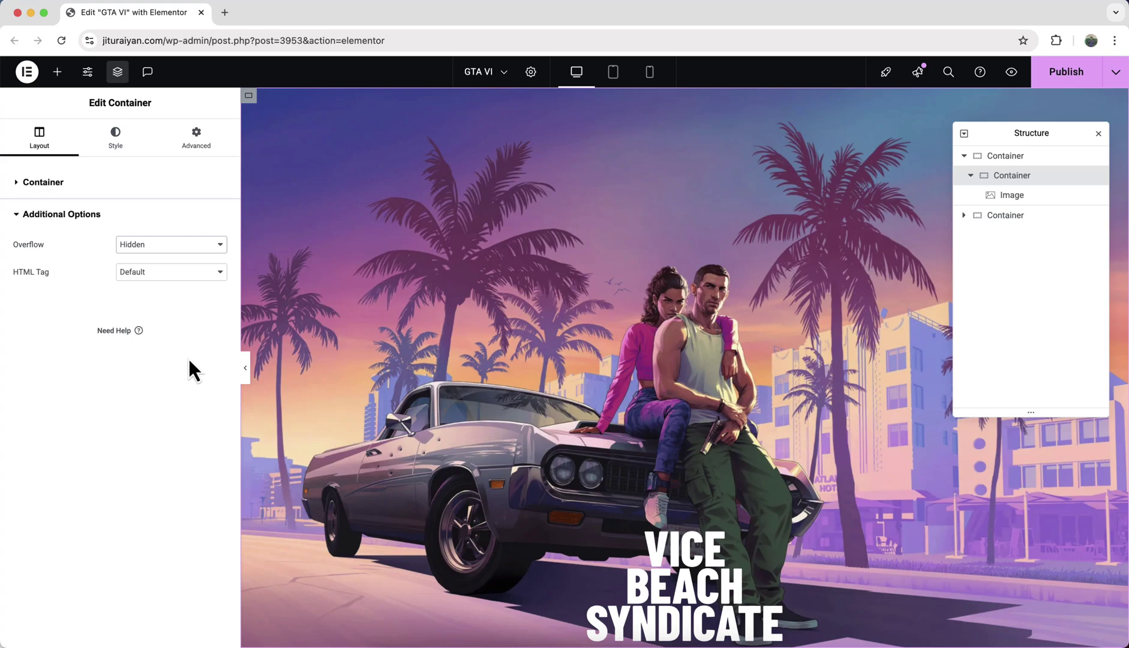
Add a Text Editor widget below the logo with the text "SCROLL DOWN TO REVEAL".
click(57, 71)
drag(45, 418, 692, 627)
triple_click(126, 310)
text(SCROLL DOWN TO REVEAL)
Change the scroll prompt's text colour to white.
click(127, 143)
click(218, 384)
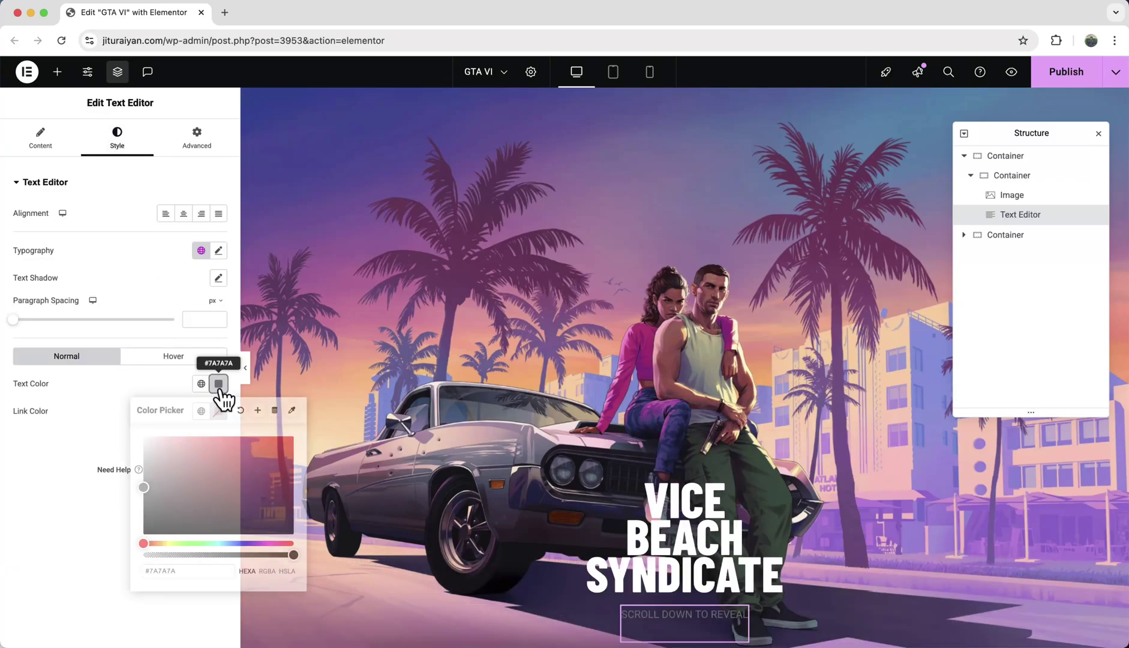
click(114, 438)
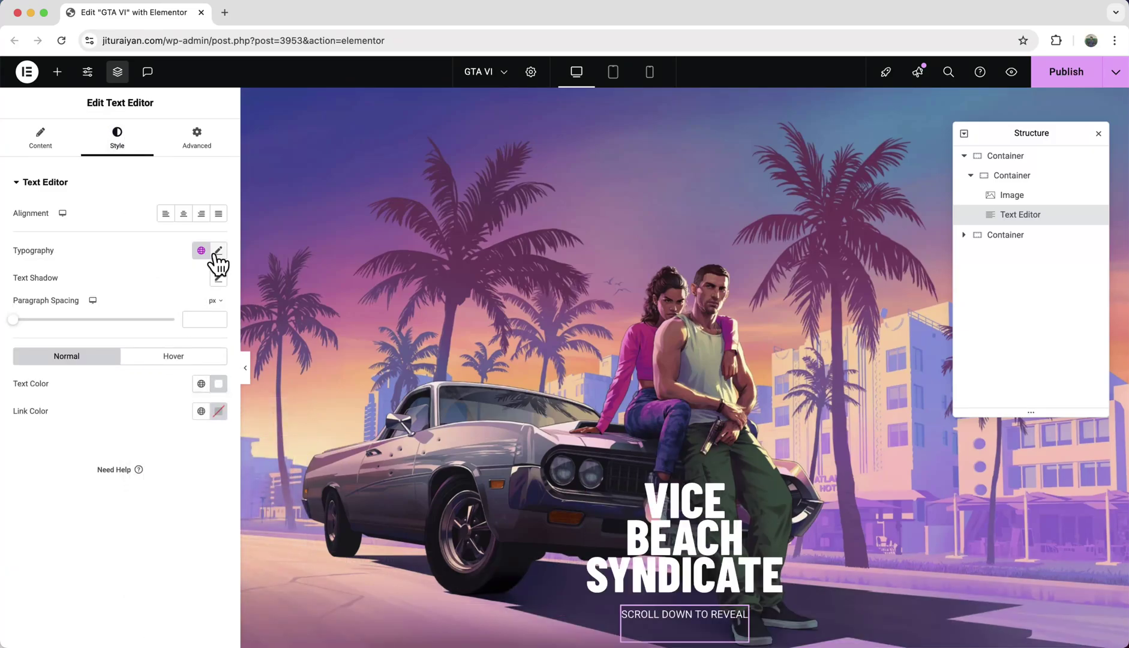
Set the scroll prompt's typography to the Inter font family at a size of 15 px.
click(218, 251)
click(179, 315)
text(Inter)
click(176, 360)
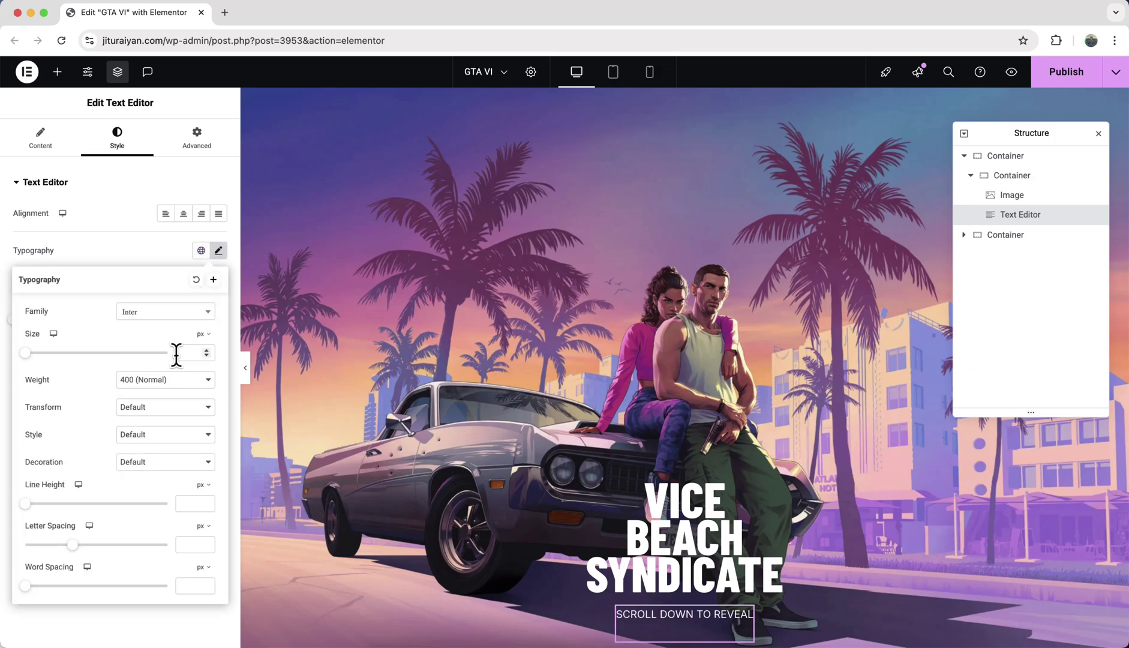
click(186, 352)
text(15)
Set the scroll prompt's font weight to 600 (Semi Bold) and its letter spacing to -0.05 em.
click(165, 380)
click(159, 409)
click(204, 537)
click(195, 544)
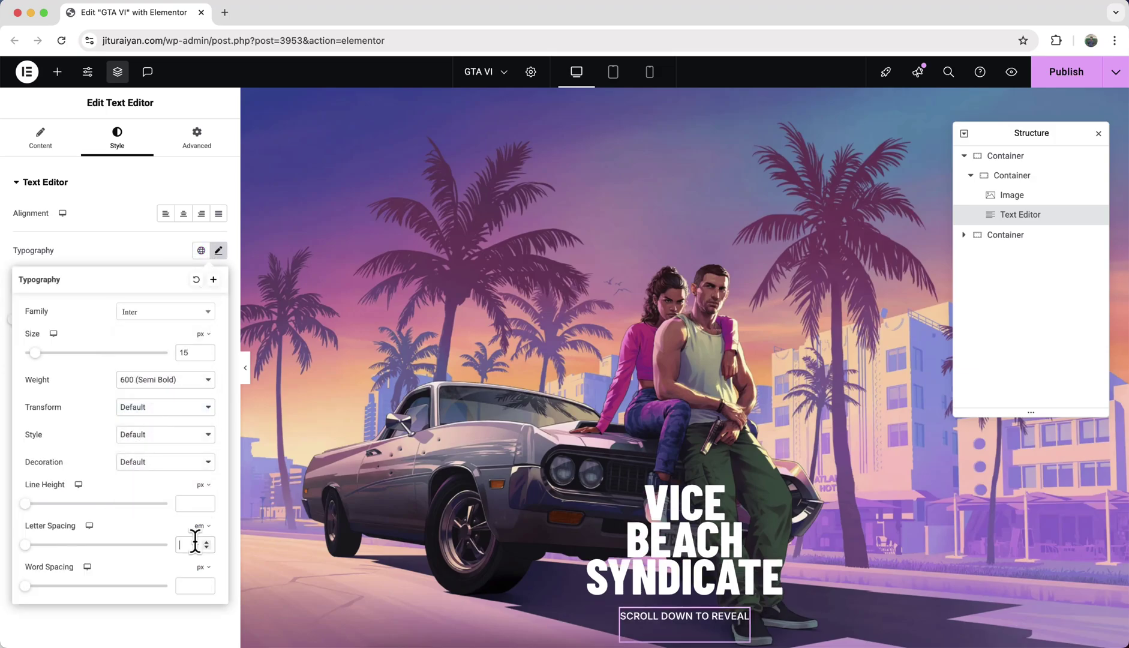
text(-0.05)
Unlink the scroll prompt's margins and set the top margin to 5 px and the bottom margin to 50 px.
click(197, 143)
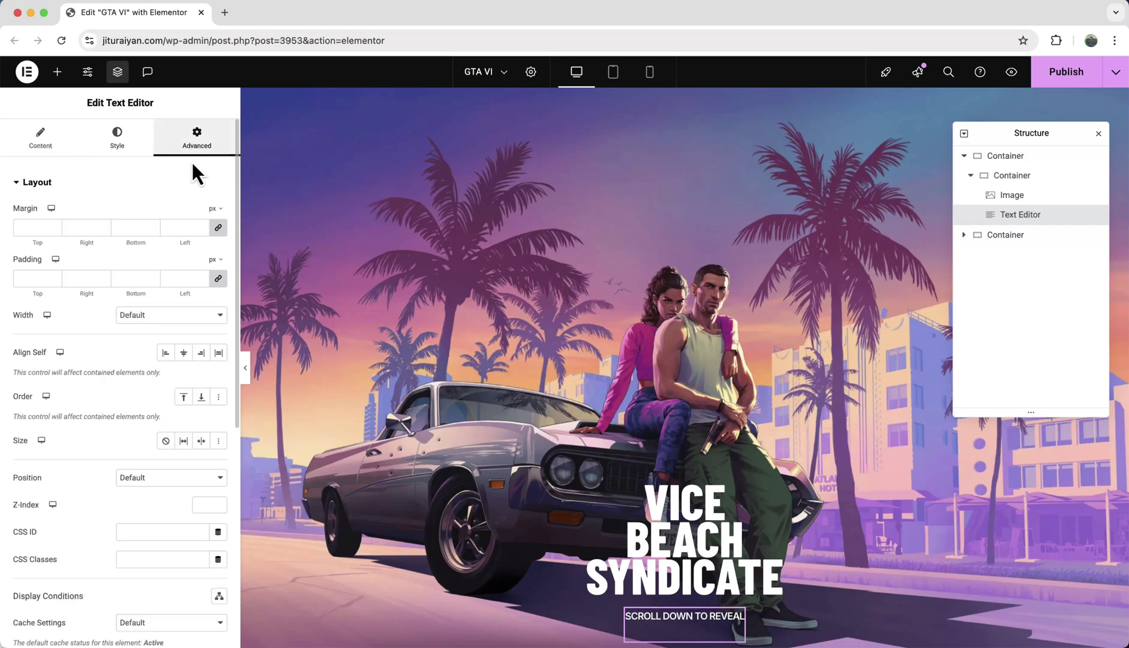
double_click(39, 227)
text(5)
text(50)
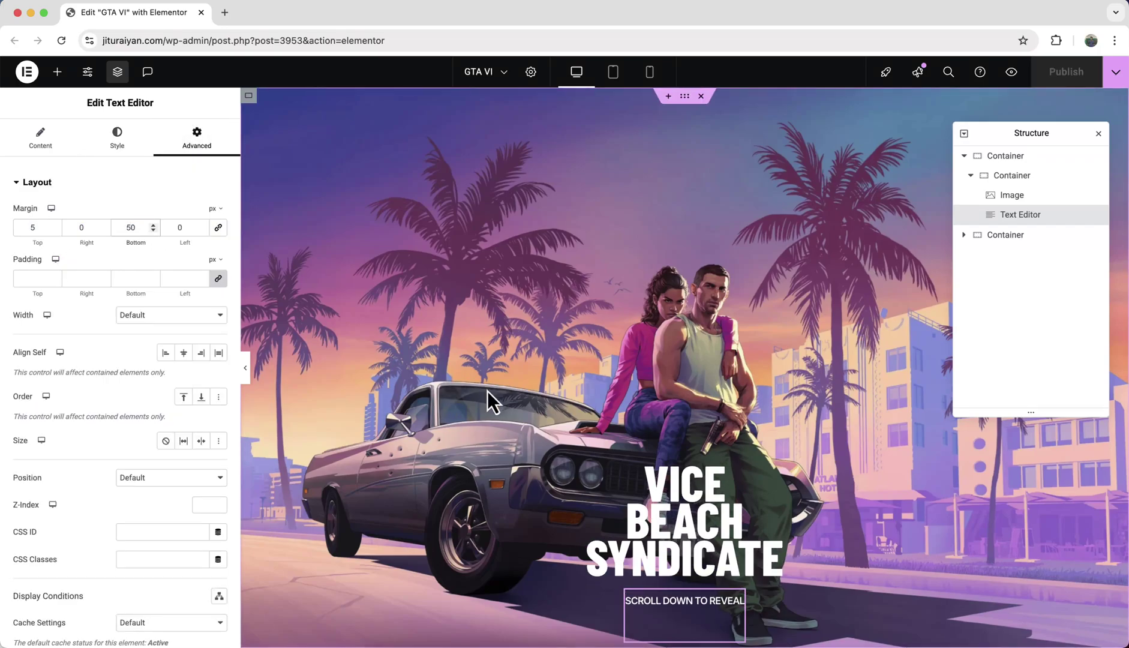
Add a new container and nest it inside the outer container, directly below the first inner container.
scroll(487, 390, down, 5)
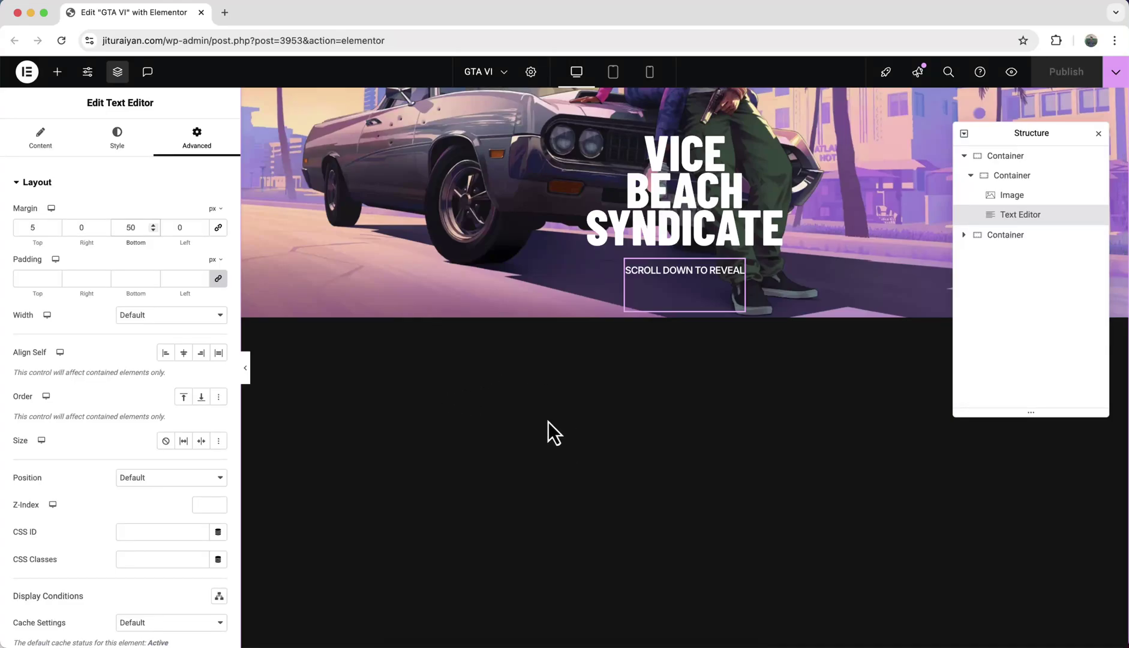
click(58, 72)
drag(58, 234, 663, 294)
drag(1018, 244, 1013, 174)
click(972, 194)
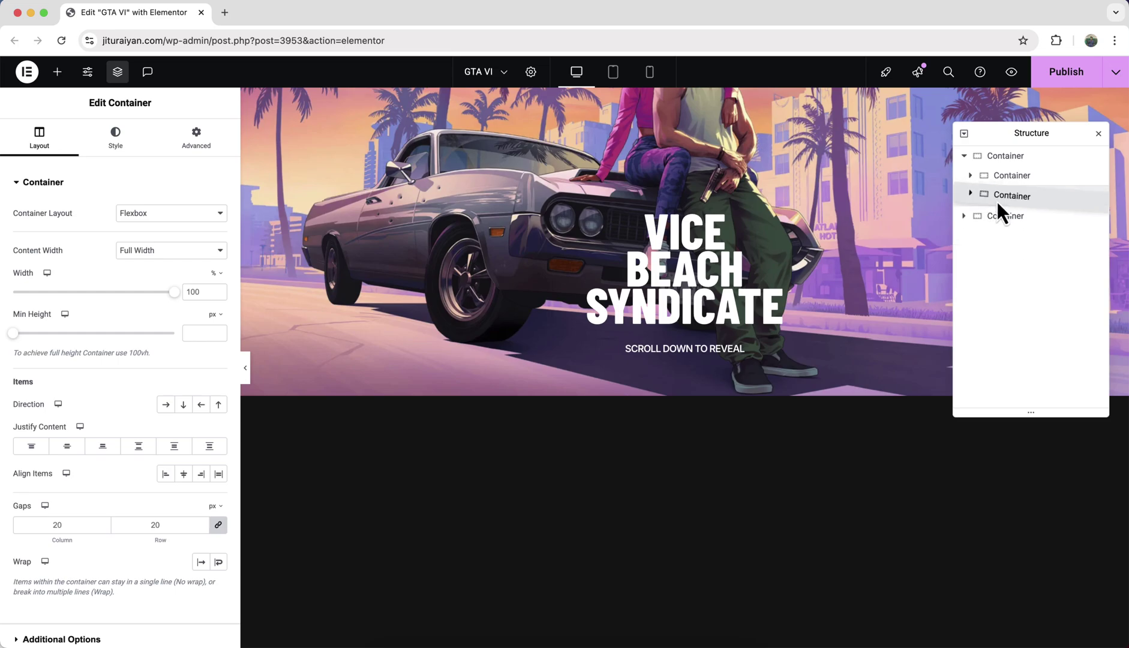
click(996, 201)
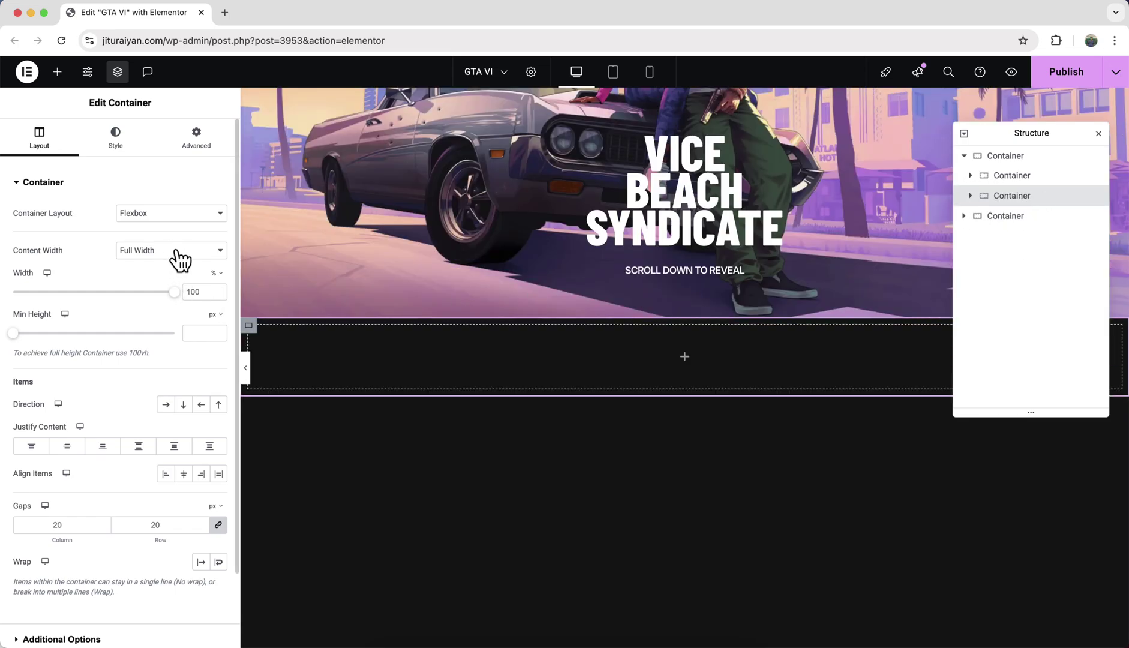
Set the new inner container's minimum height to 100 vh.
click(215, 316)
click(212, 373)
click(206, 333)
text(100)
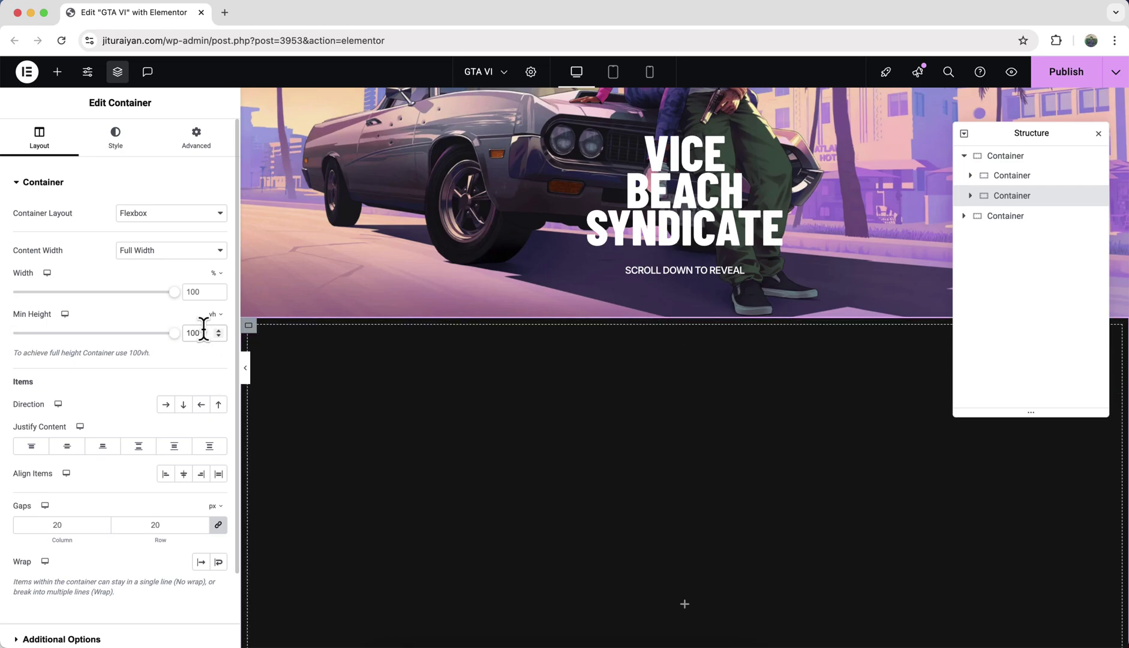
Set the new inner container's overflow to Hidden in its additional options.
scroll(144, 540, down, 3)
click(144, 552)
click(168, 246)
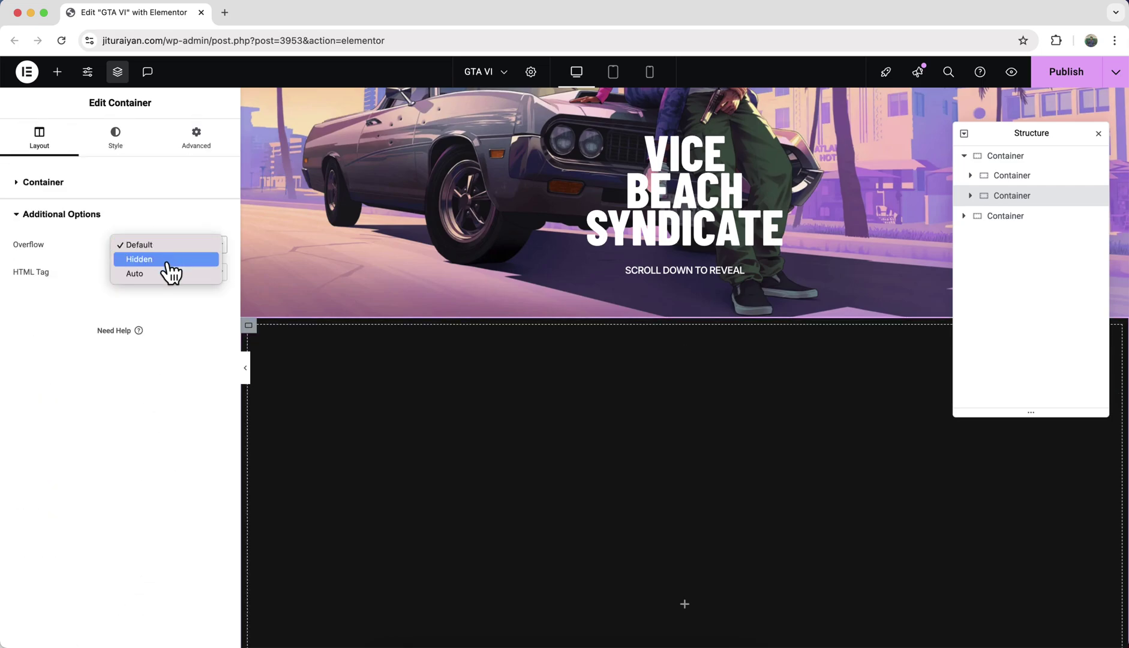
click(165, 259)
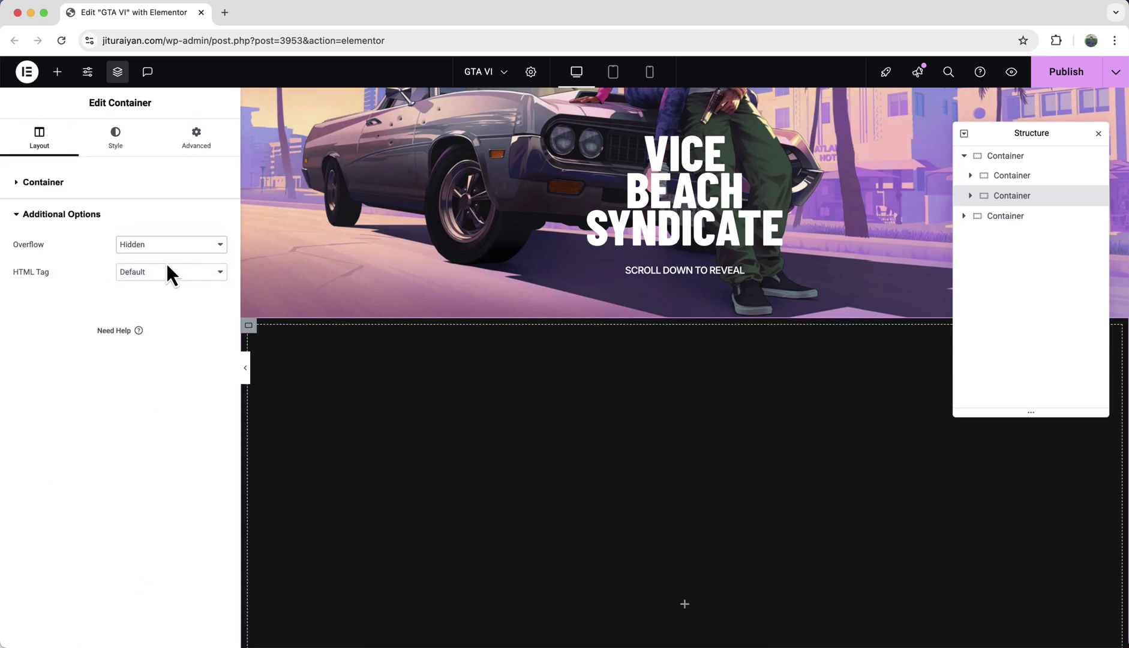
Give the new inner container a Classic background overlay in white (#FFFFFF) and lower the overlay's opacity to the minimum.
click(198, 144)
click(108, 150)
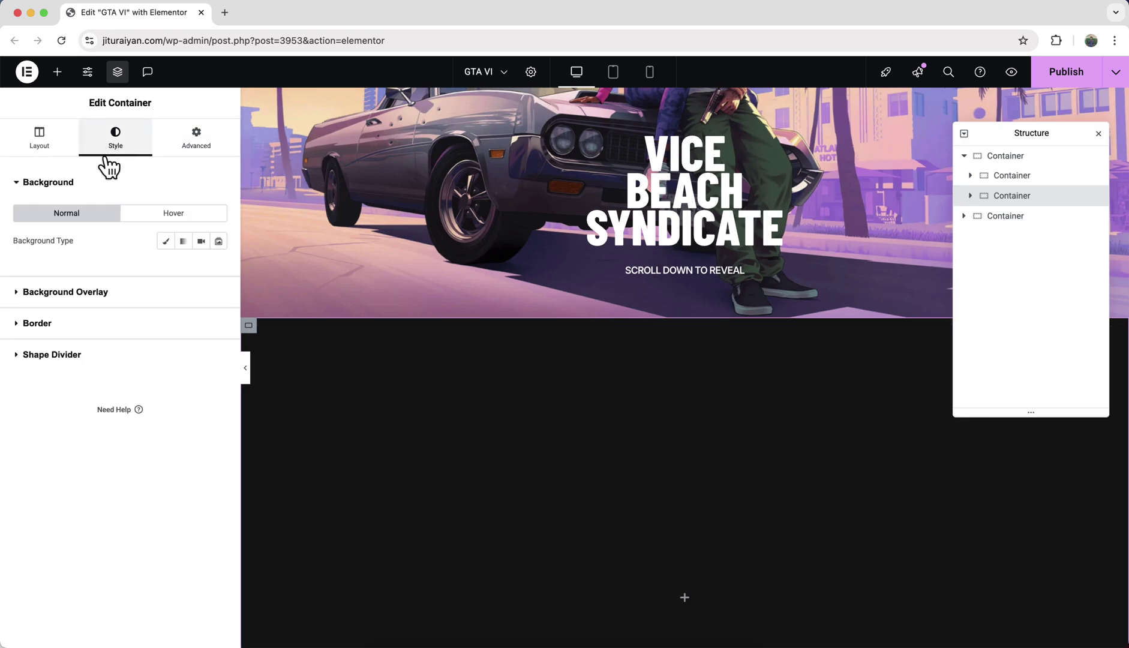
click(114, 294)
click(201, 273)
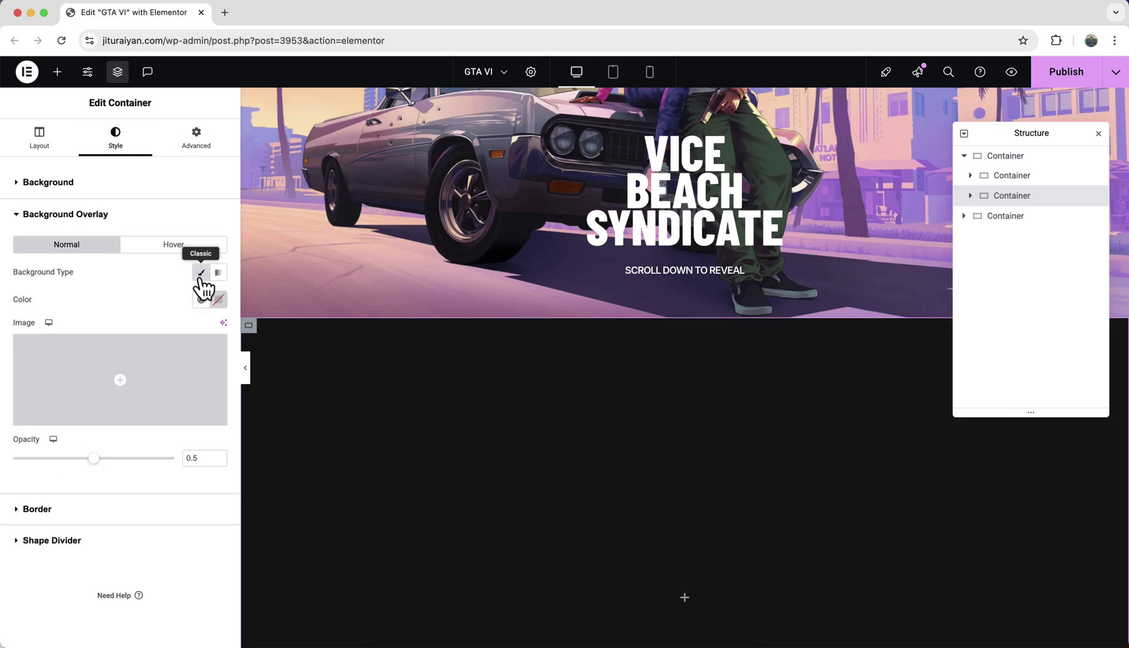
click(219, 300)
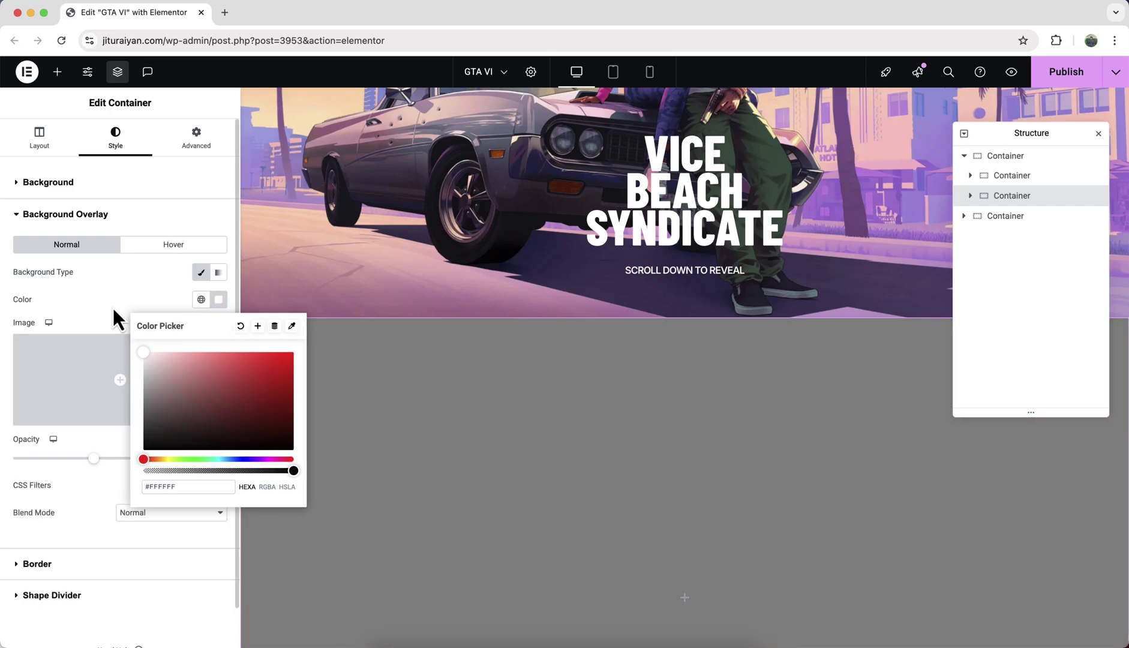
click(115, 320)
drag(95, 459, 14, 459)
scroll(695, 452, down, 5)
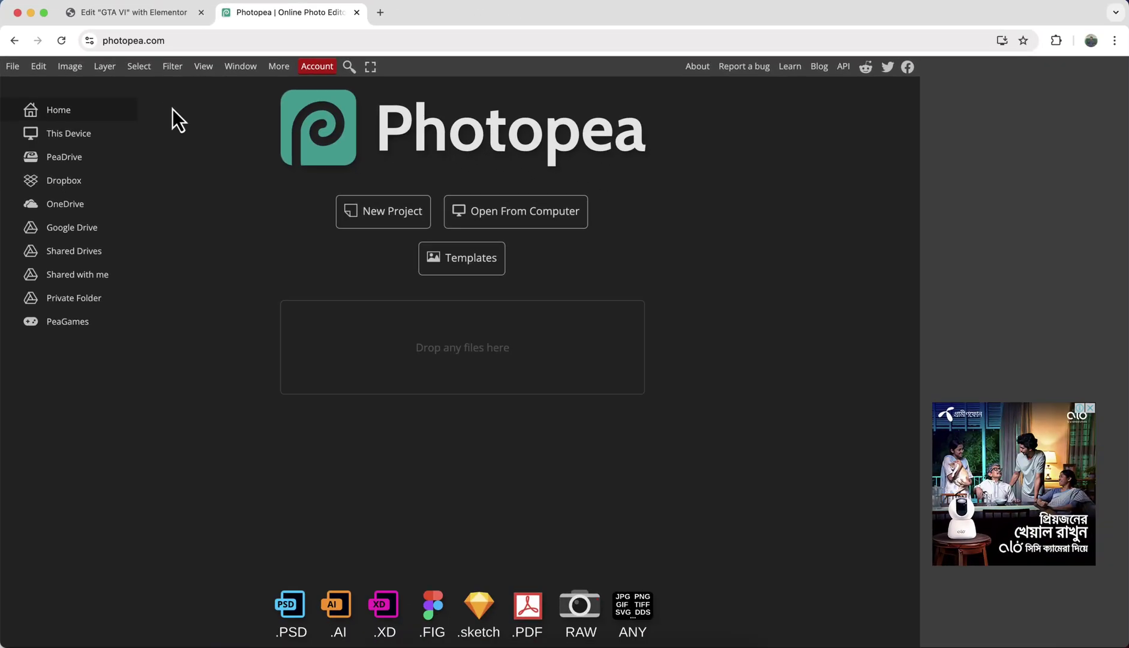
Switch to Photopea and create a new project from the Instagram preset, 1080 x 1080 px with a white background.
click(366, 223)
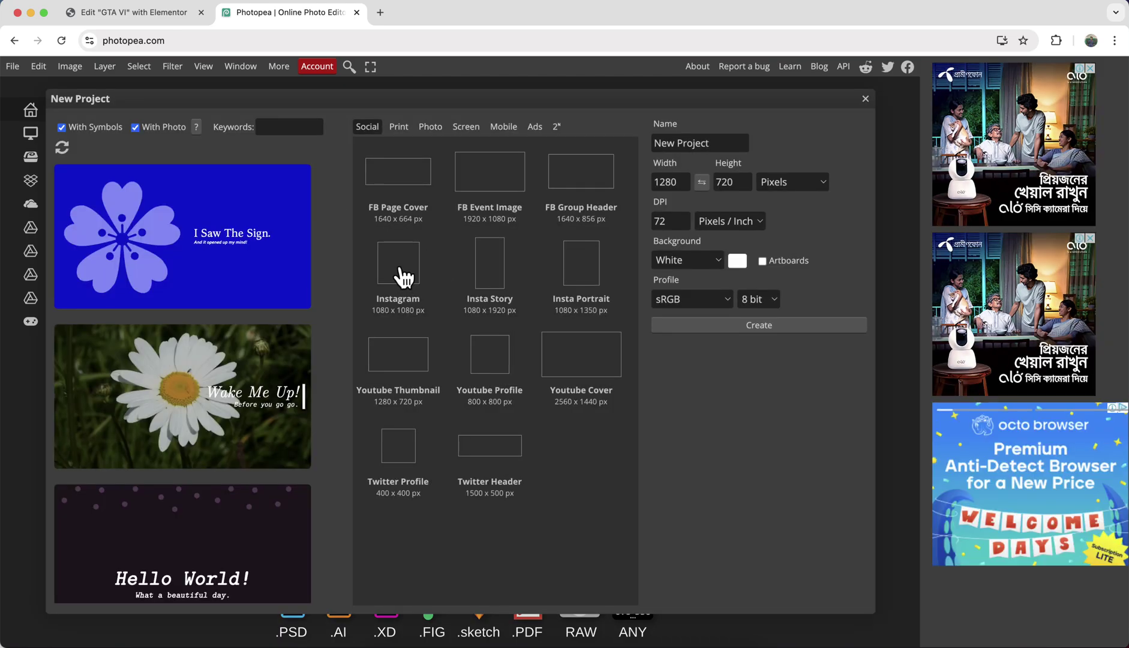
click(402, 275)
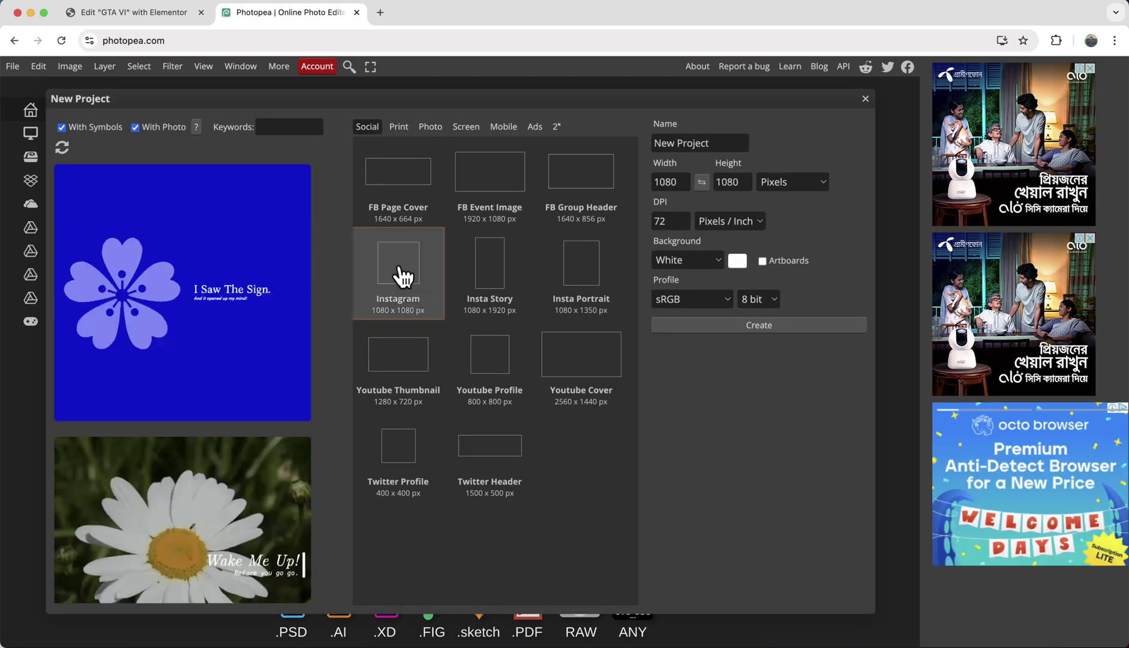
click(712, 330)
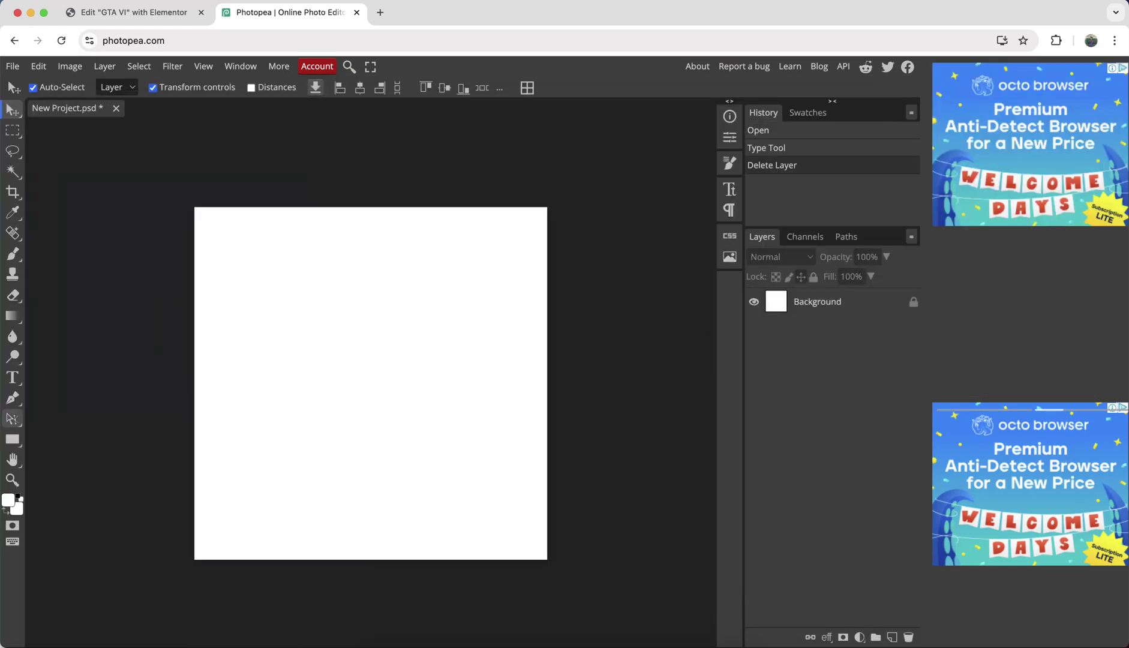
Add a text layer reading "VICE BEACH SYNDICATE" in the upper part of the canvas.
click(13, 378)
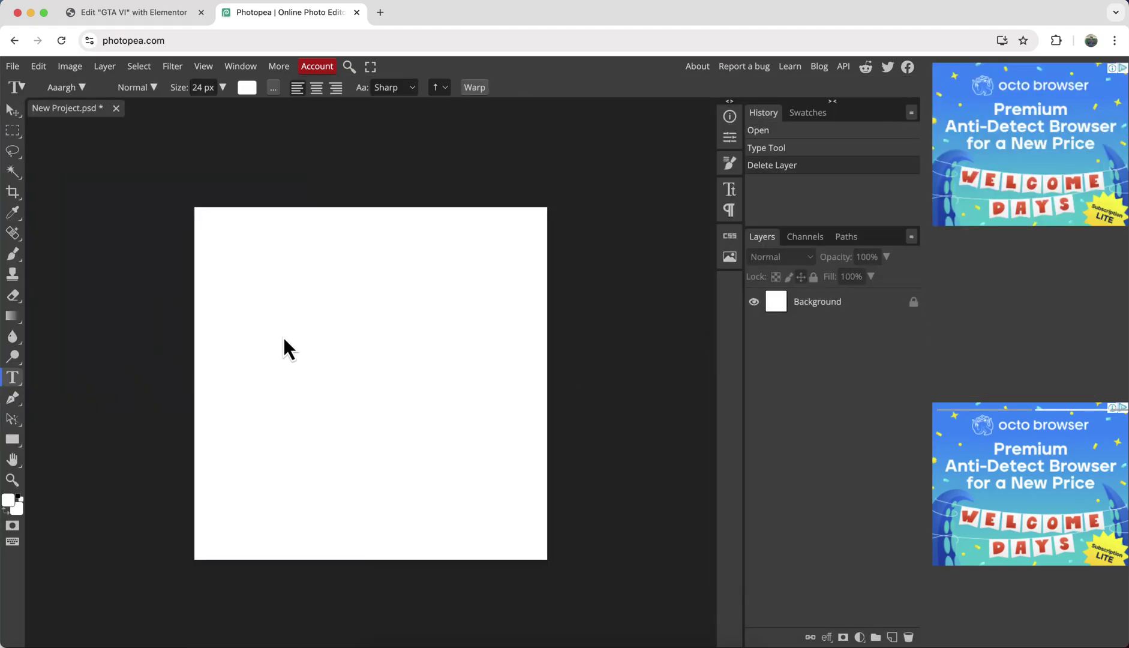
click(301, 292)
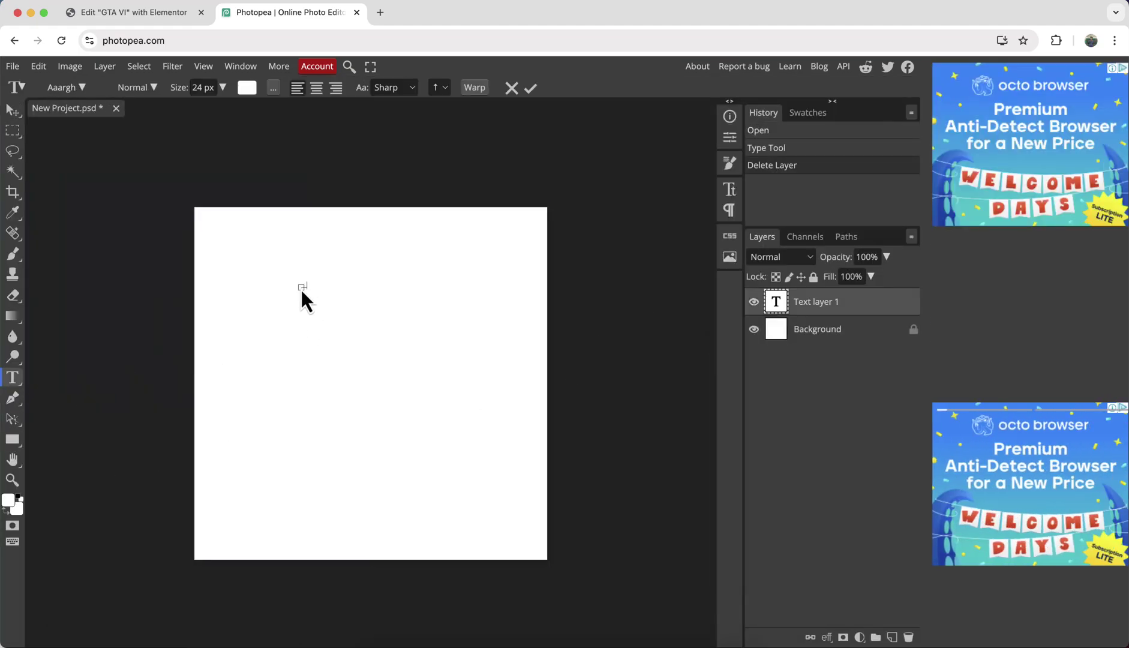
text(A VI)
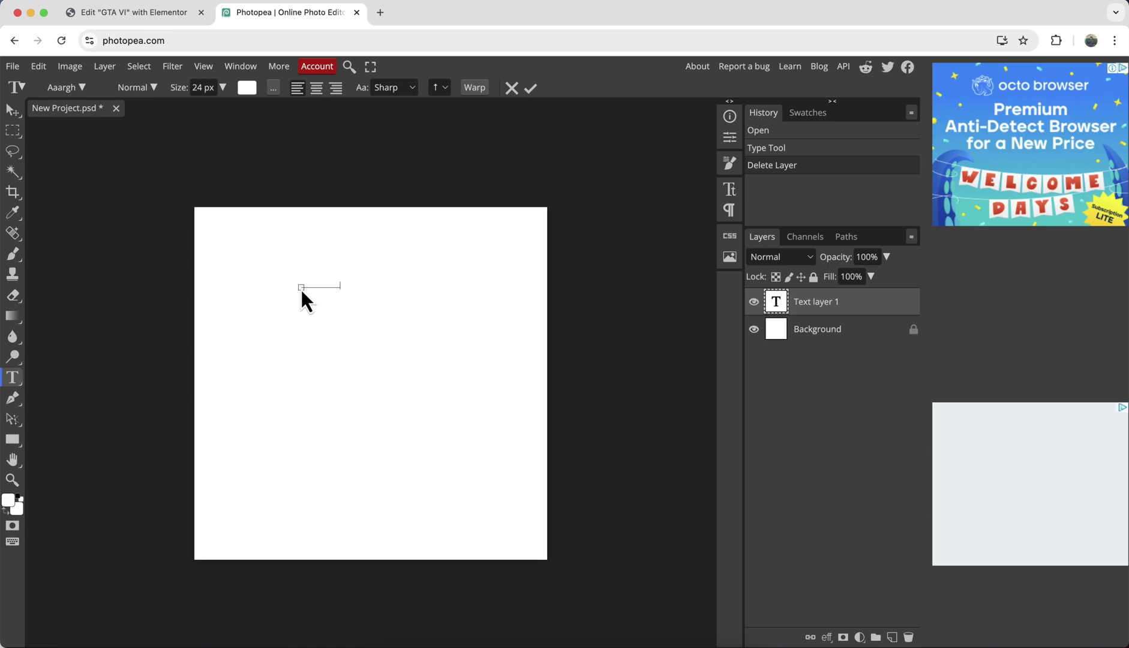
text( 6)
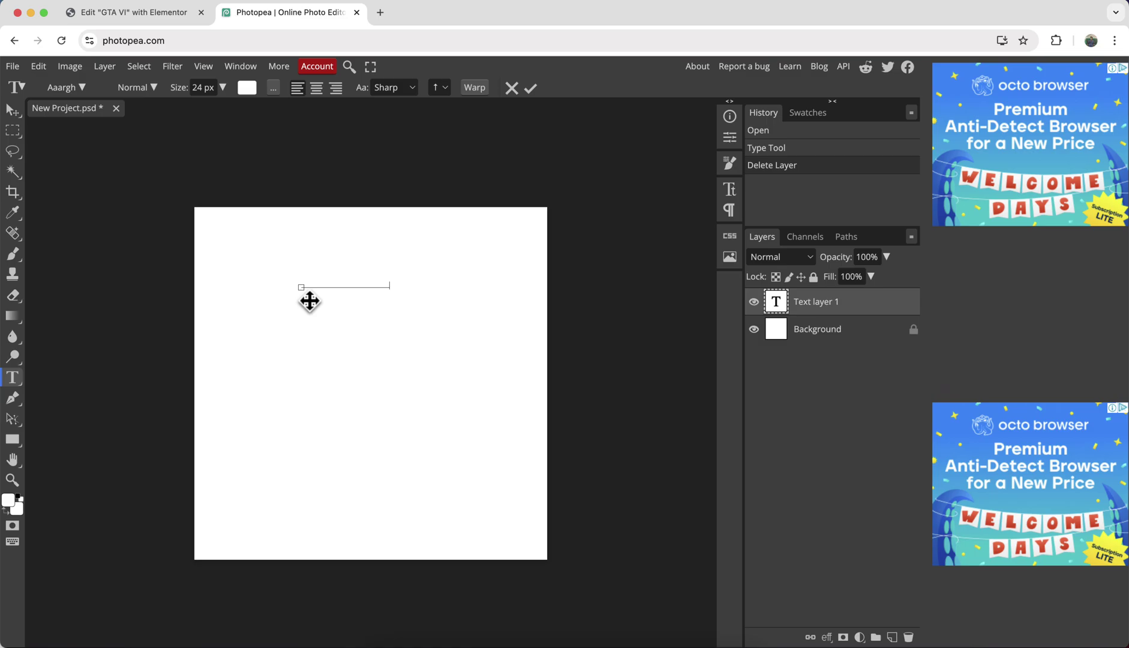
click(312, 296)
Change the colour of the entire title text to black (#000000).
key(ctrl+a)
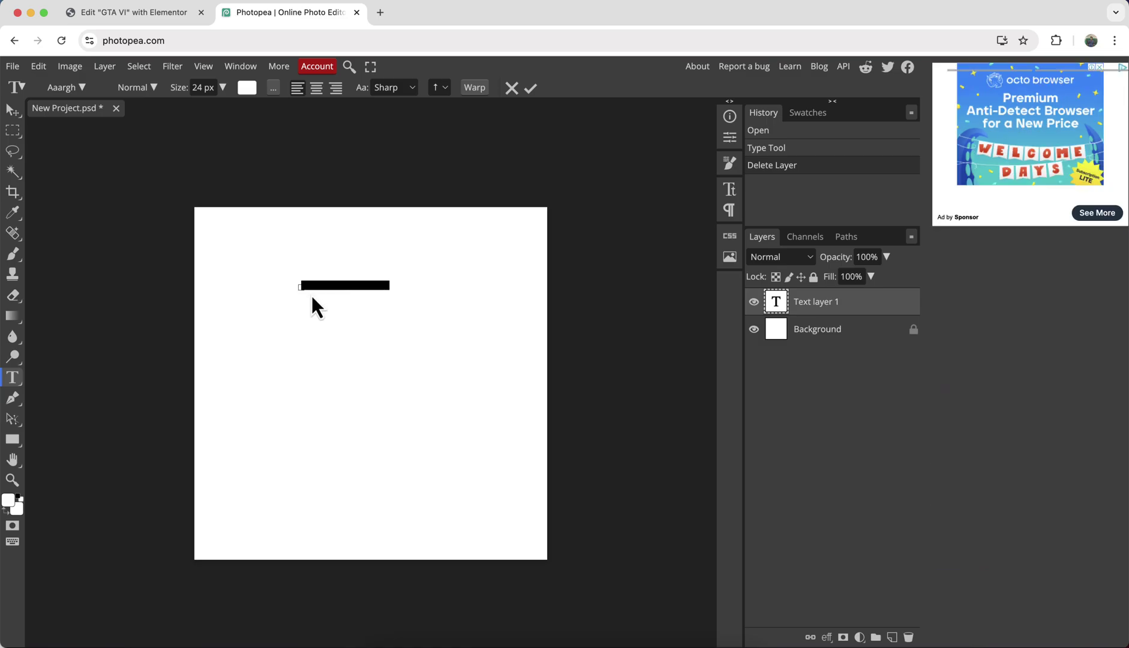
click(252, 90)
drag(139, 316, 96, 353)
click(380, 193)
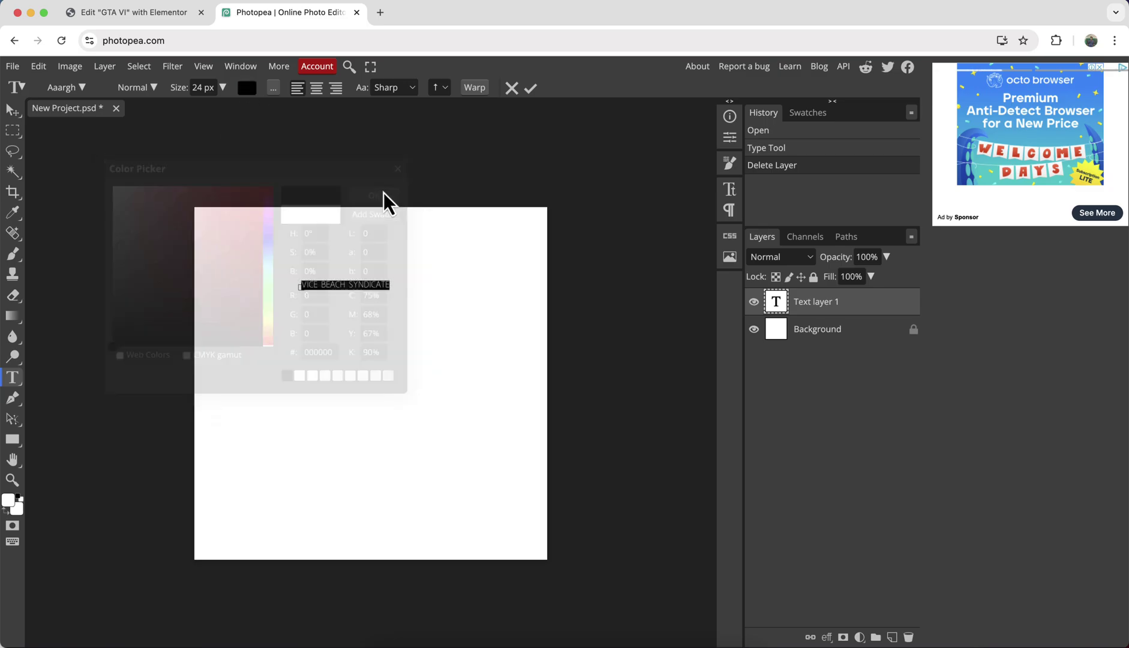
Set the title text's font to Barlow Condensed in the ExtraBold style.
click(84, 89)
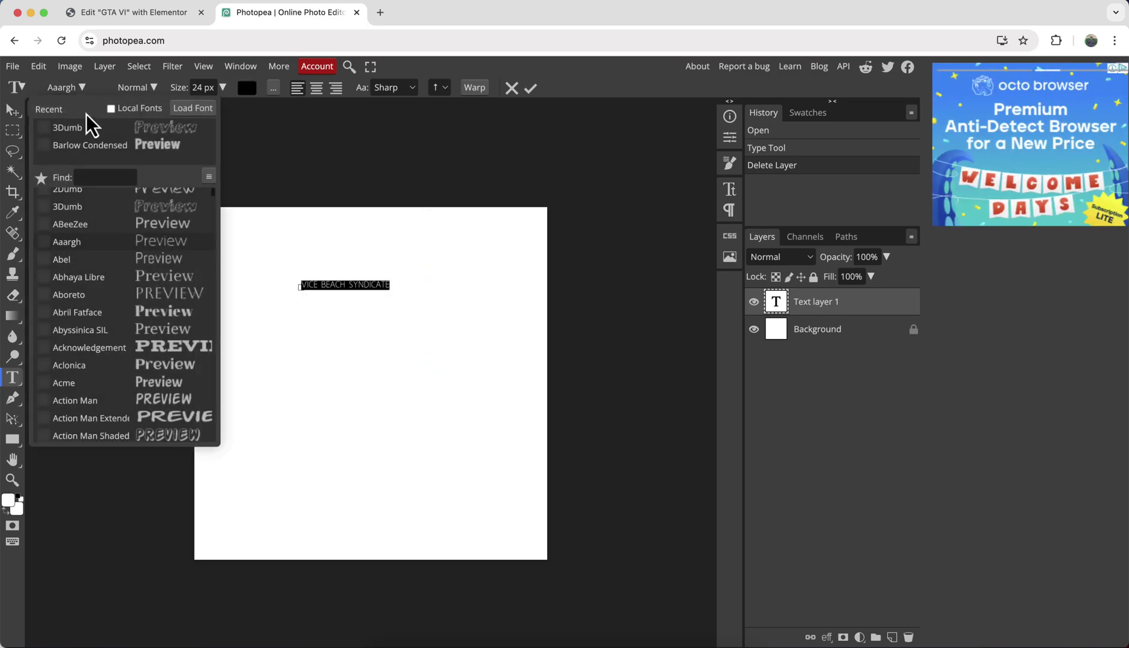
click(93, 177)
text(barlow cond)
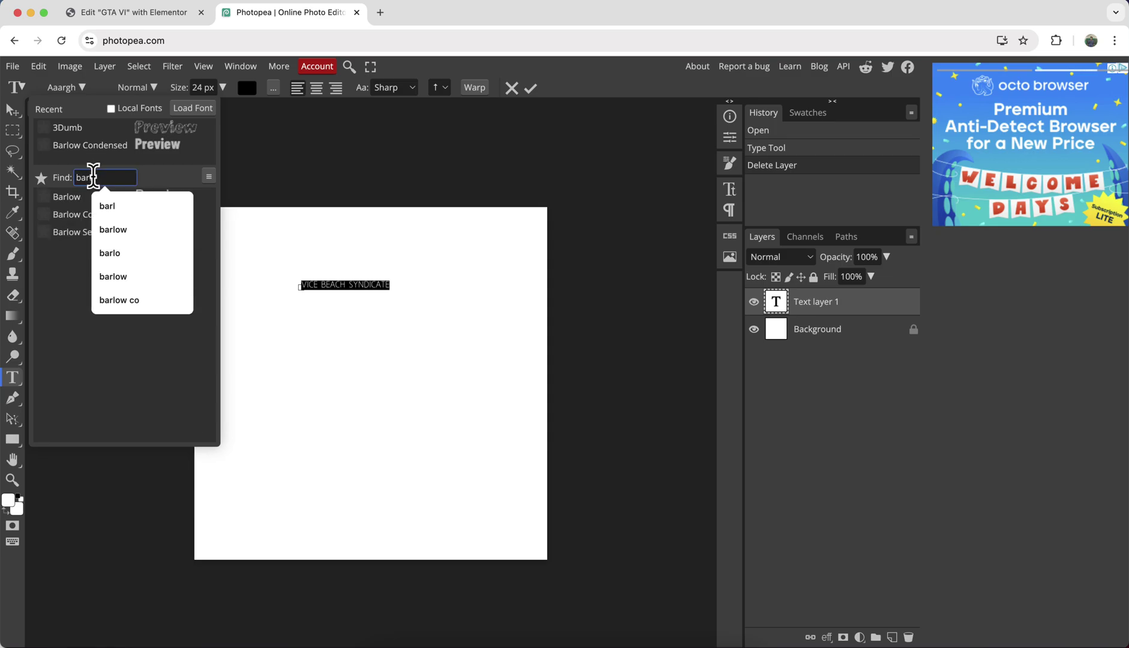
click(78, 199)
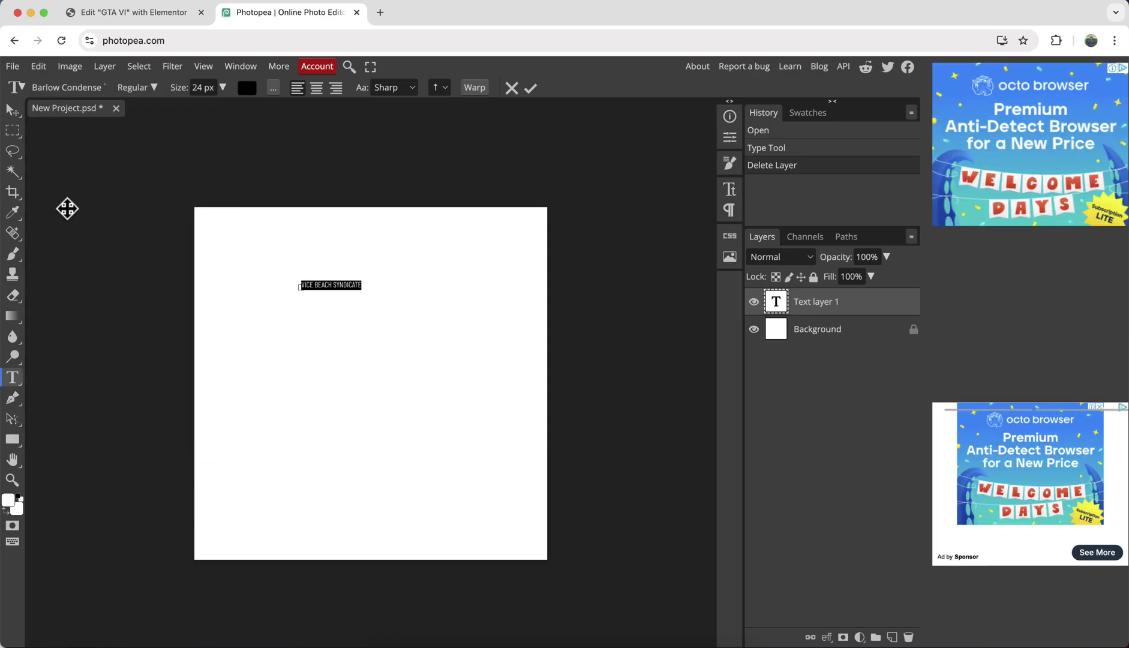
click(144, 90)
click(146, 360)
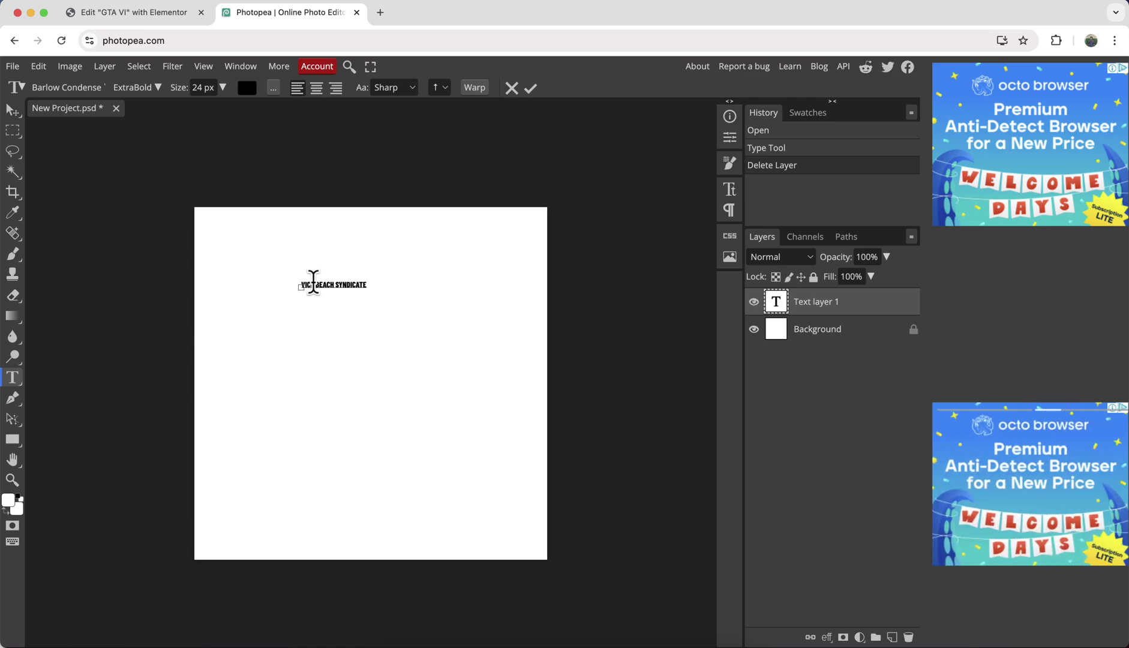
Break the title into three lines, VICE, BEACH and SYNDICATE, and align the text to the centre.
key(Return)
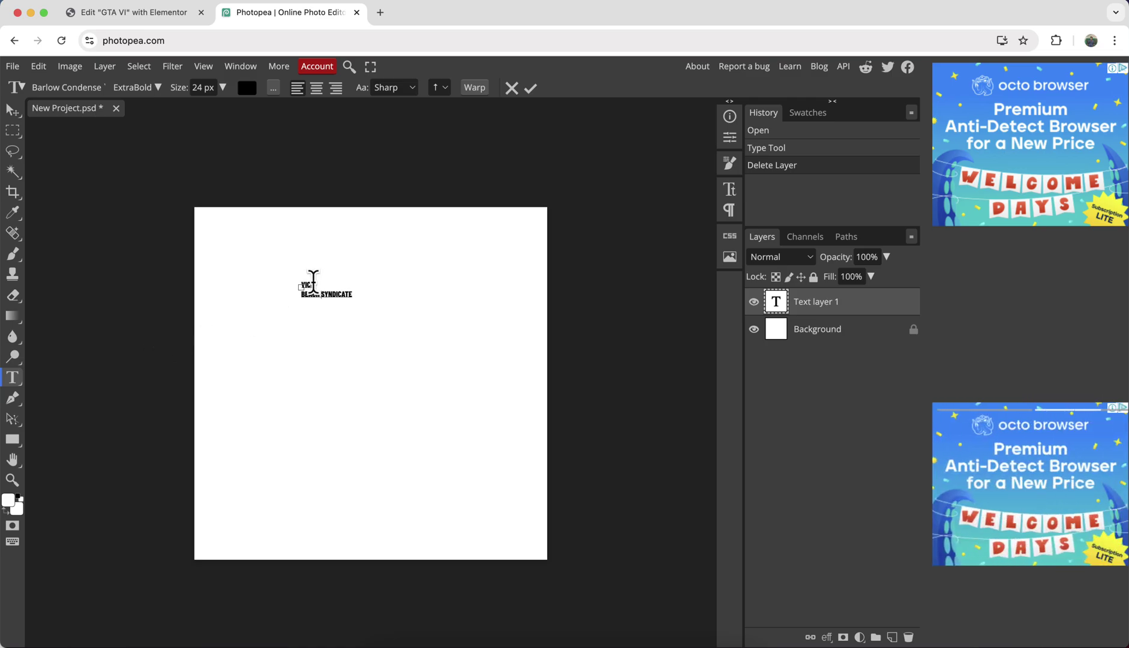
click(319, 294)
key(Return)
key(super+a)
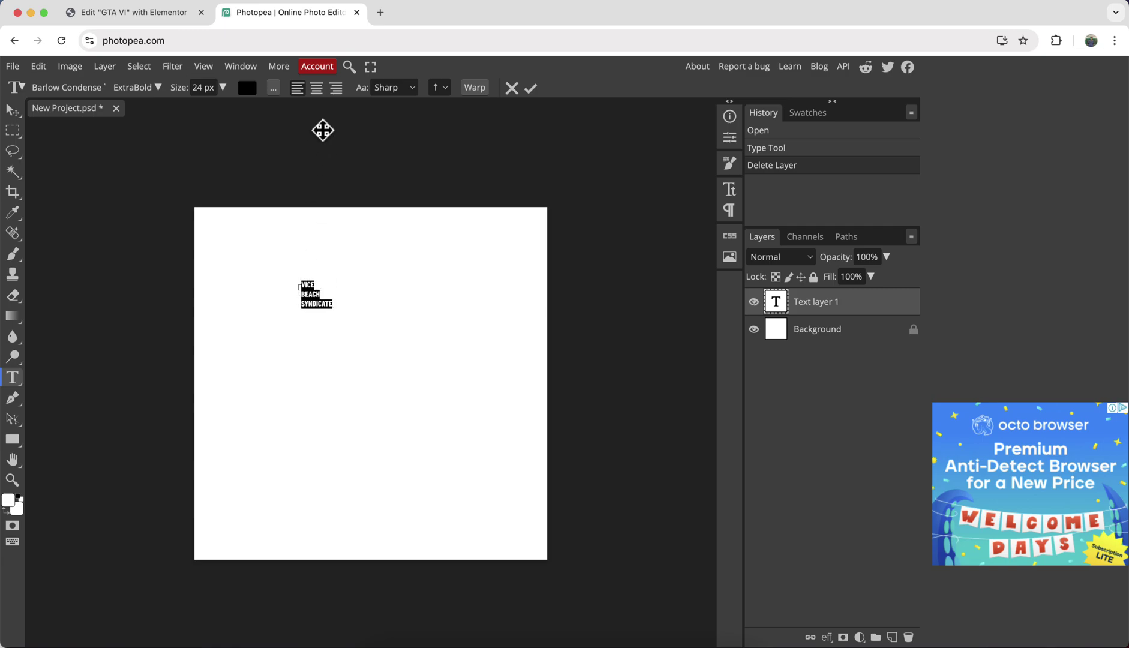
click(318, 90)
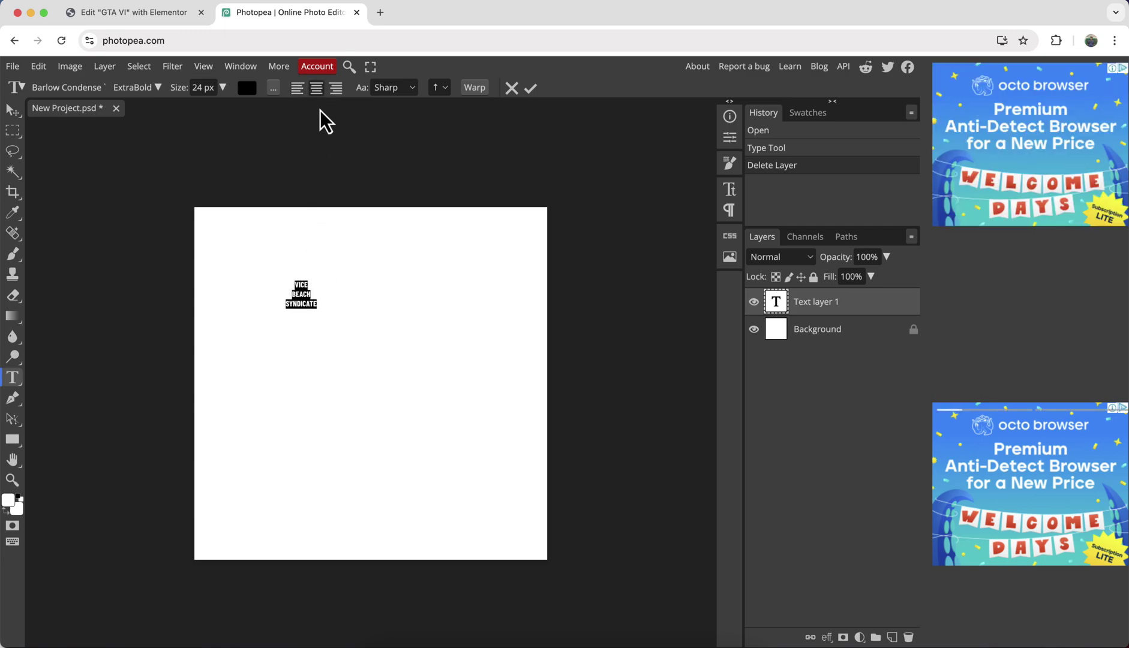
Set the title text's font size to 234 px in the character settings.
click(729, 190)
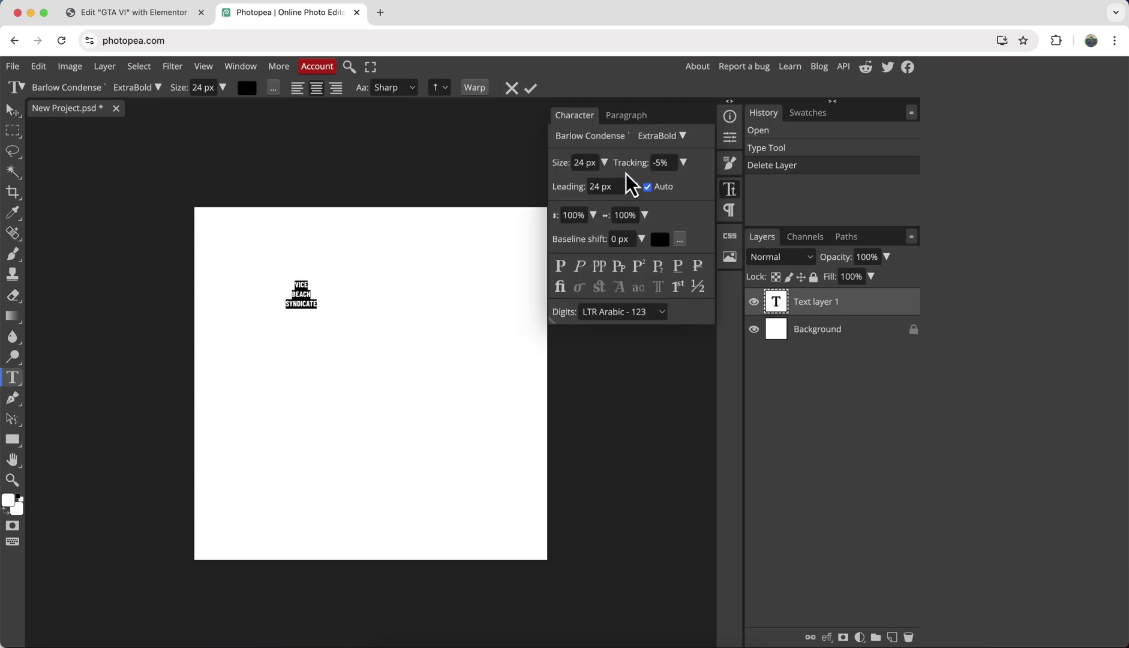
click(604, 162)
drag(585, 189, 604, 184)
click(579, 163)
text(234)
key(Return)
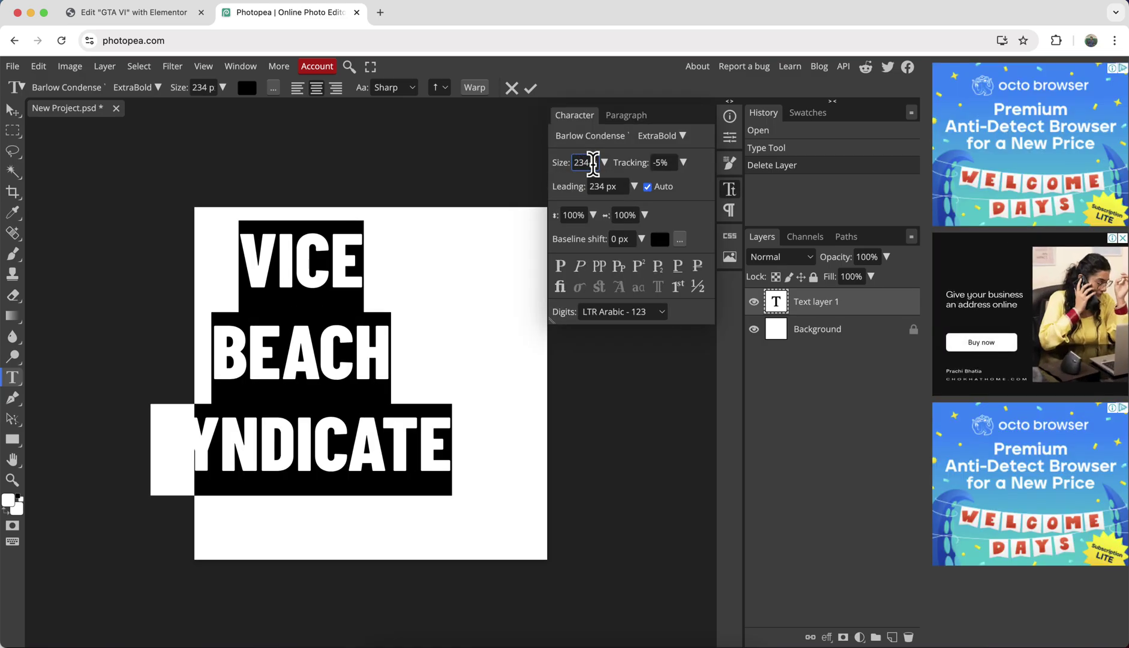
Reduce the title text's leading so the three lines sit closer together, and close the character settings.
click(672, 166)
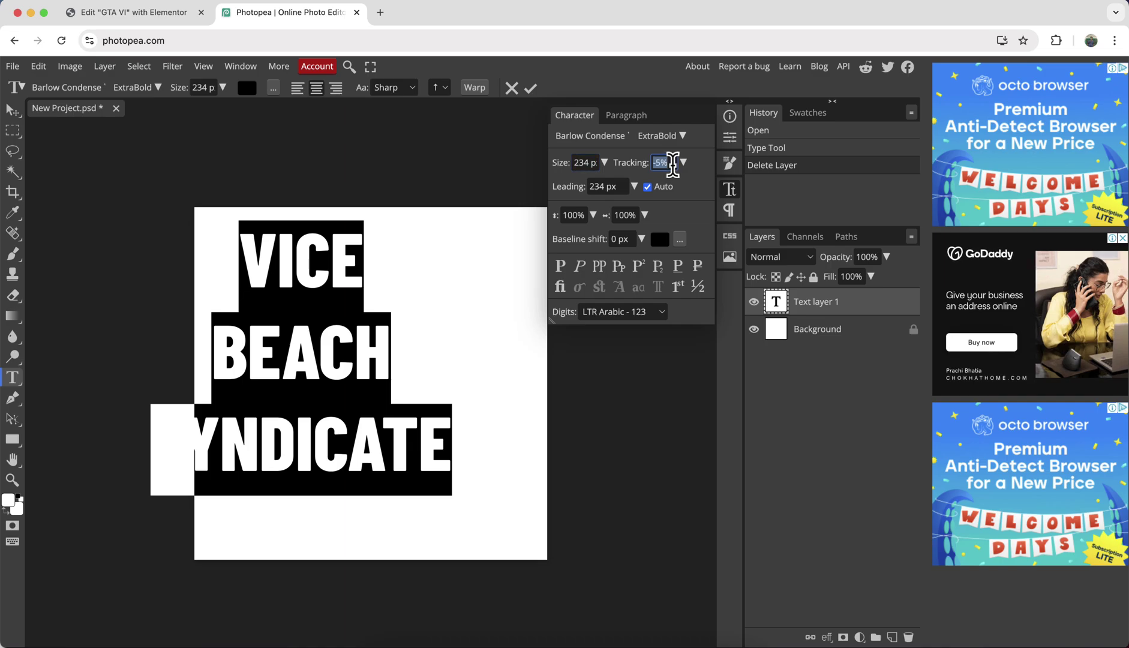
click(596, 186)
text(15)
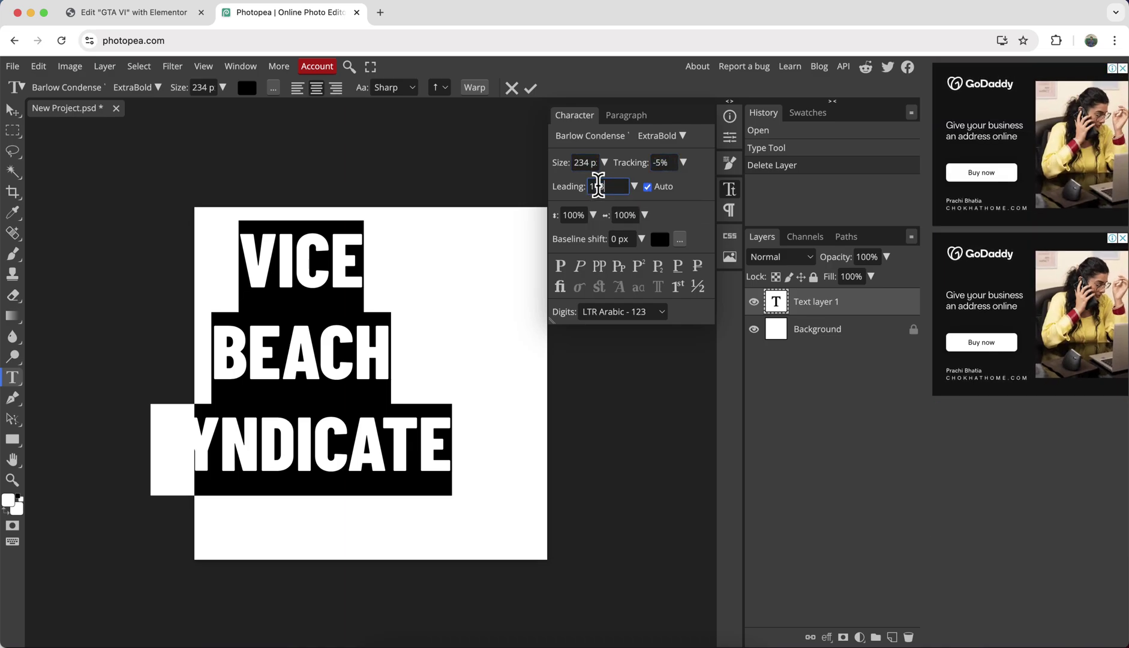
text(0)
key(Return)
click(730, 193)
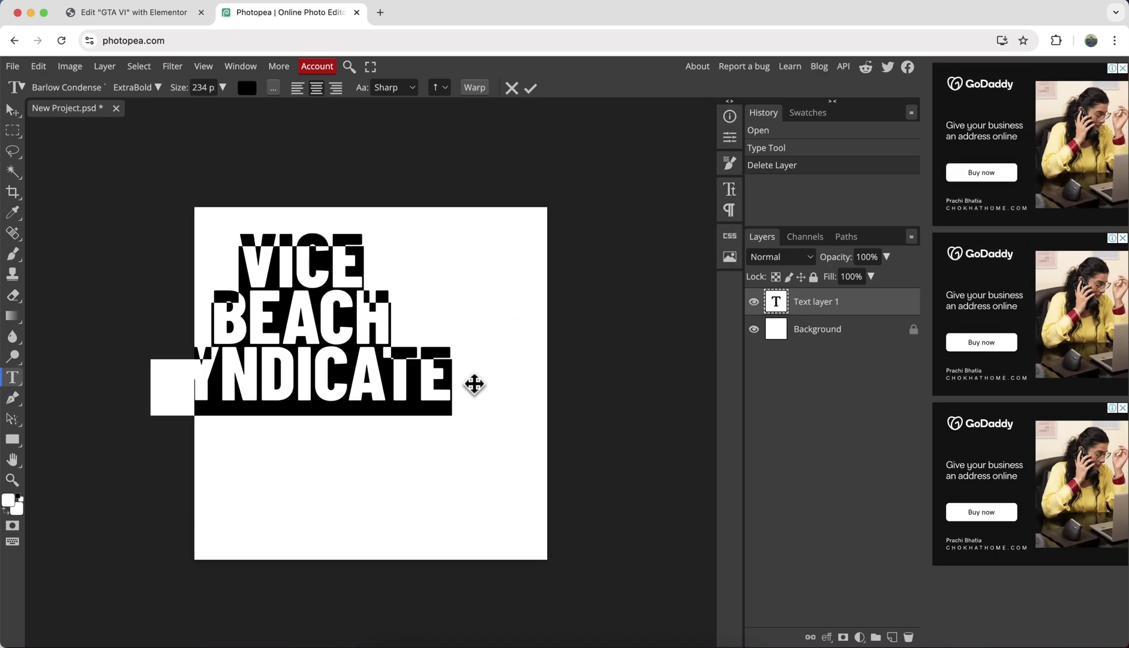
Move the VICE BEACH SYNDICATE title to the centre of the canvas and hide the Background layer.
click(10, 114)
drag(277, 363, 352, 421)
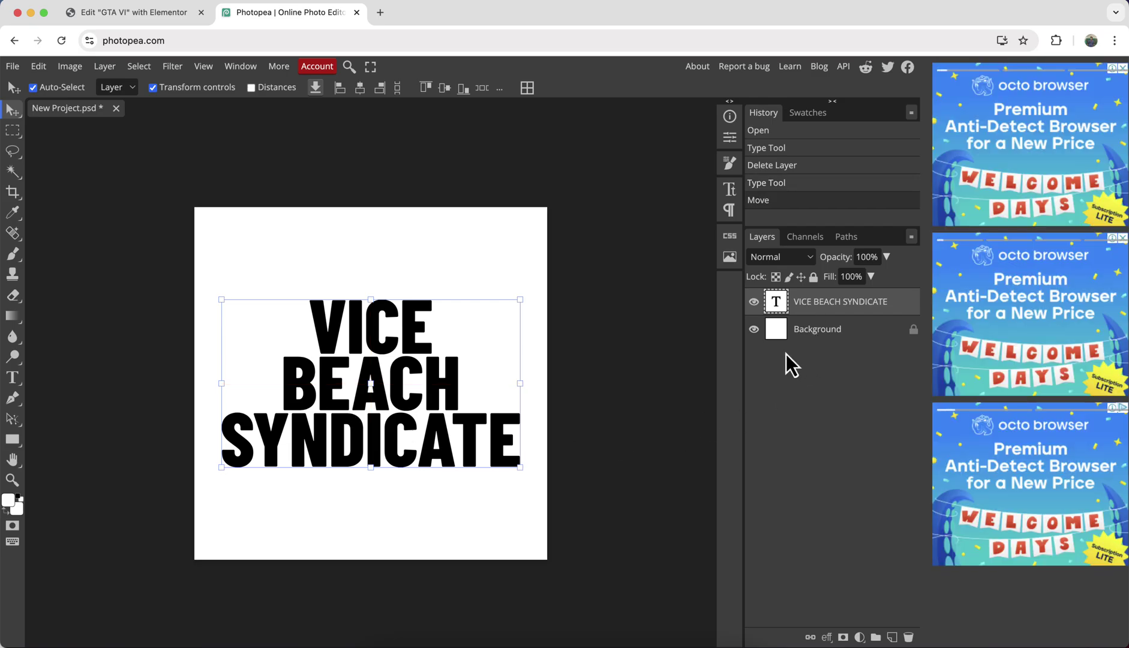
click(754, 330)
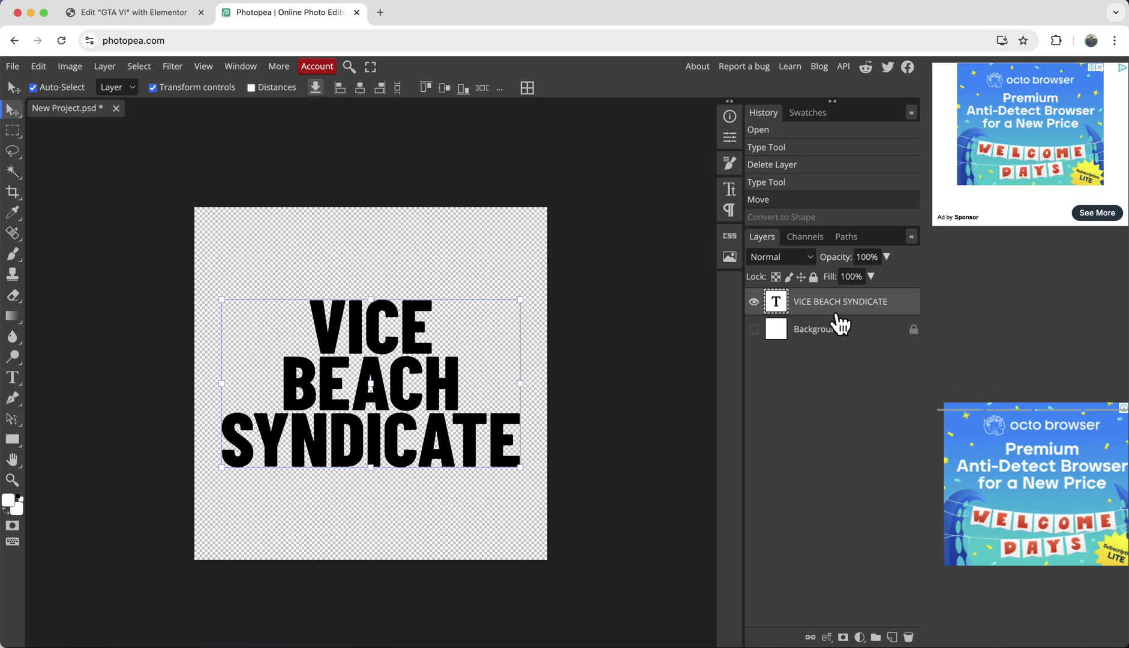
Convert the title text layer to a shape and trim all sides of the canvas by the top-left pixel colour.
right_click(834, 306)
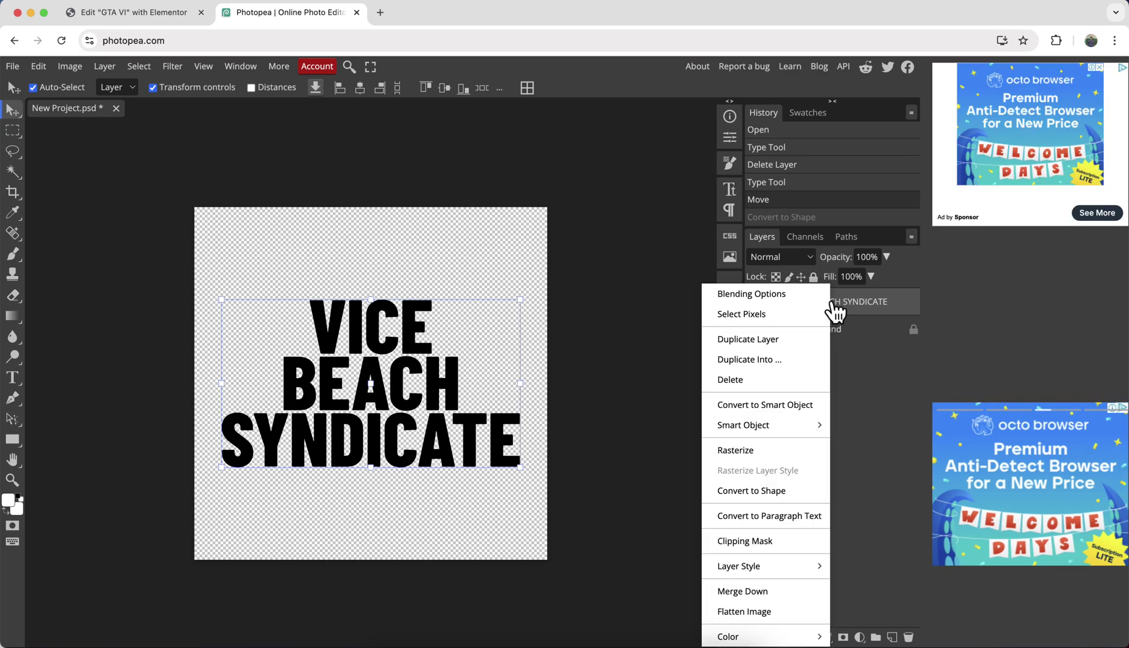
click(741, 490)
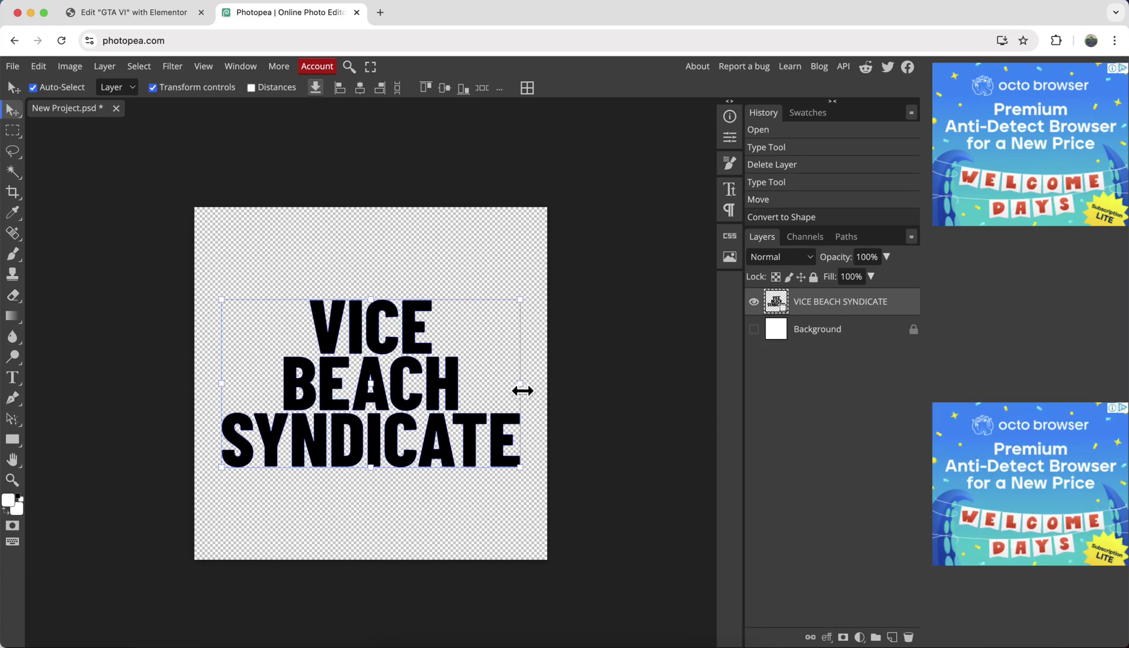
click(71, 66)
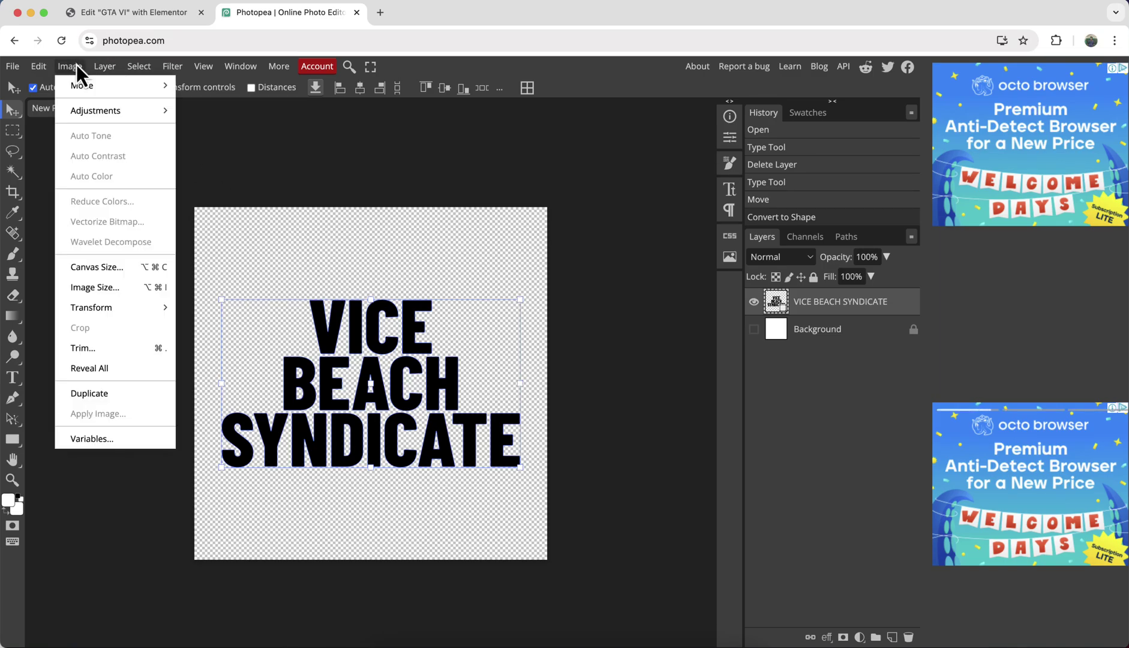
click(88, 349)
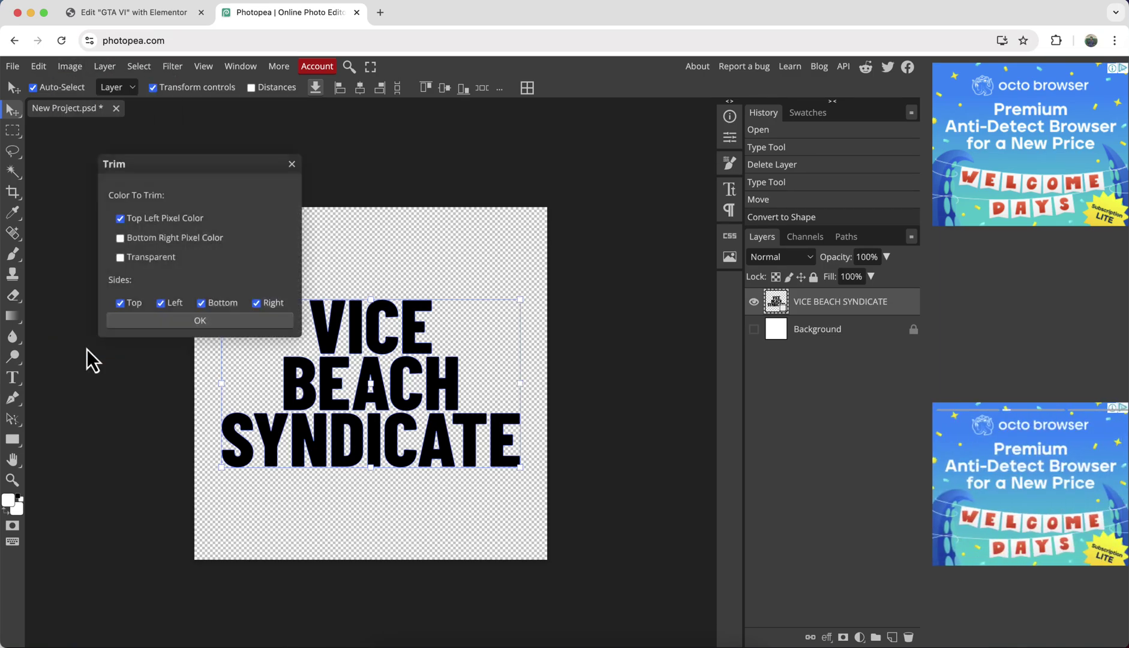
click(135, 319)
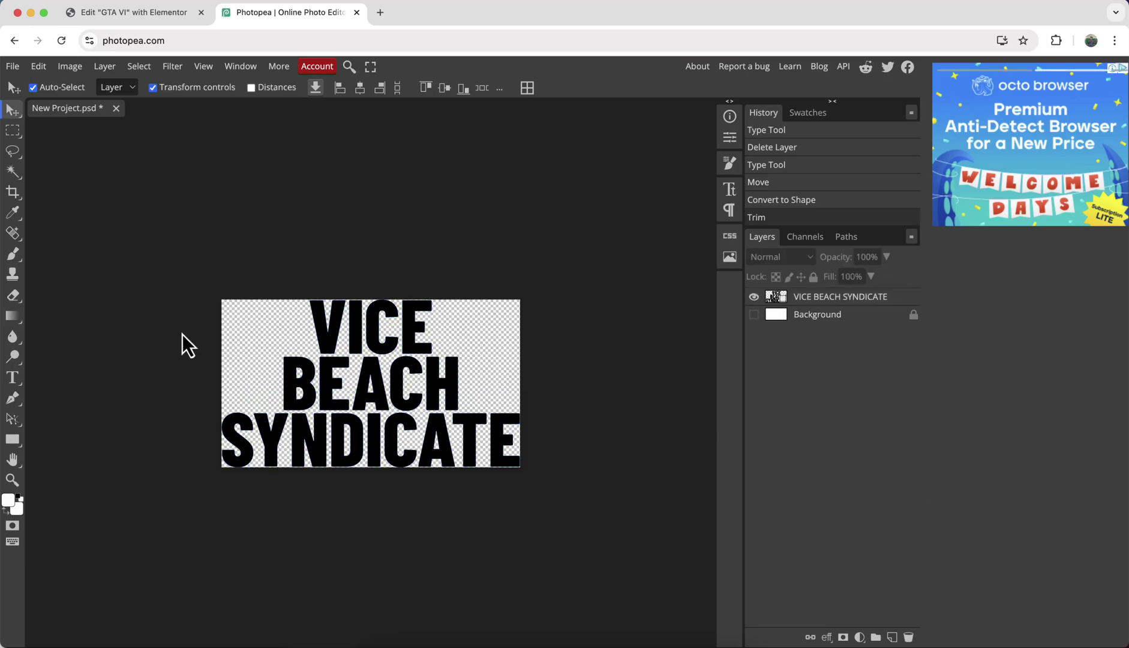
Export the trimmed lettering as an SVG file named vice-logo.
click(12, 66)
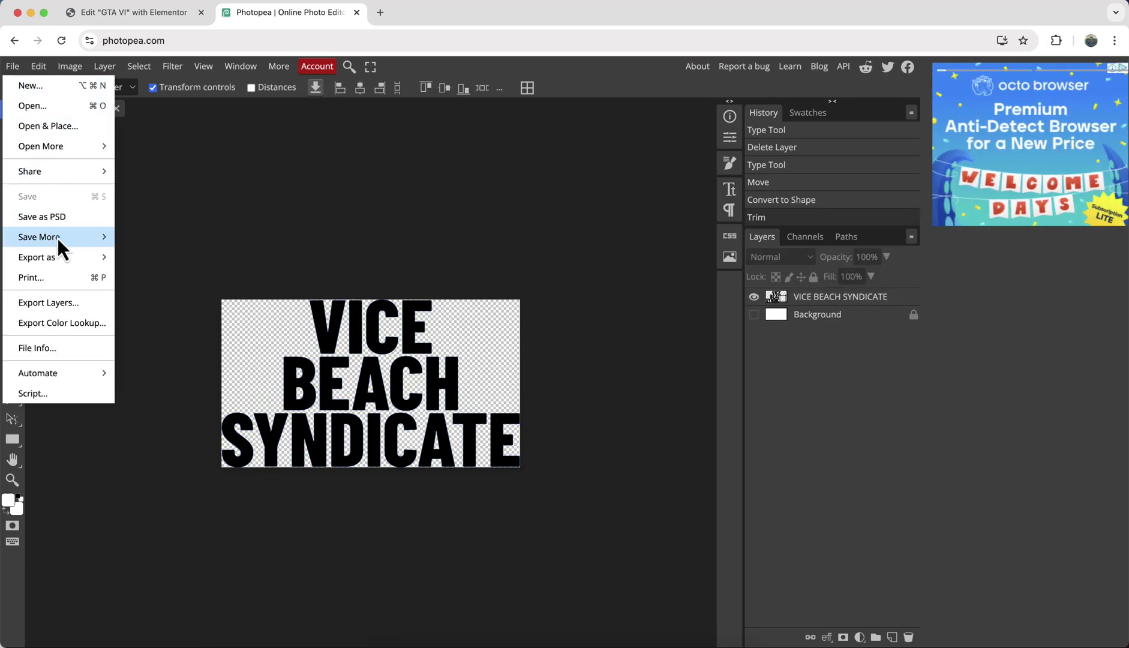
mouse_move(59, 262)
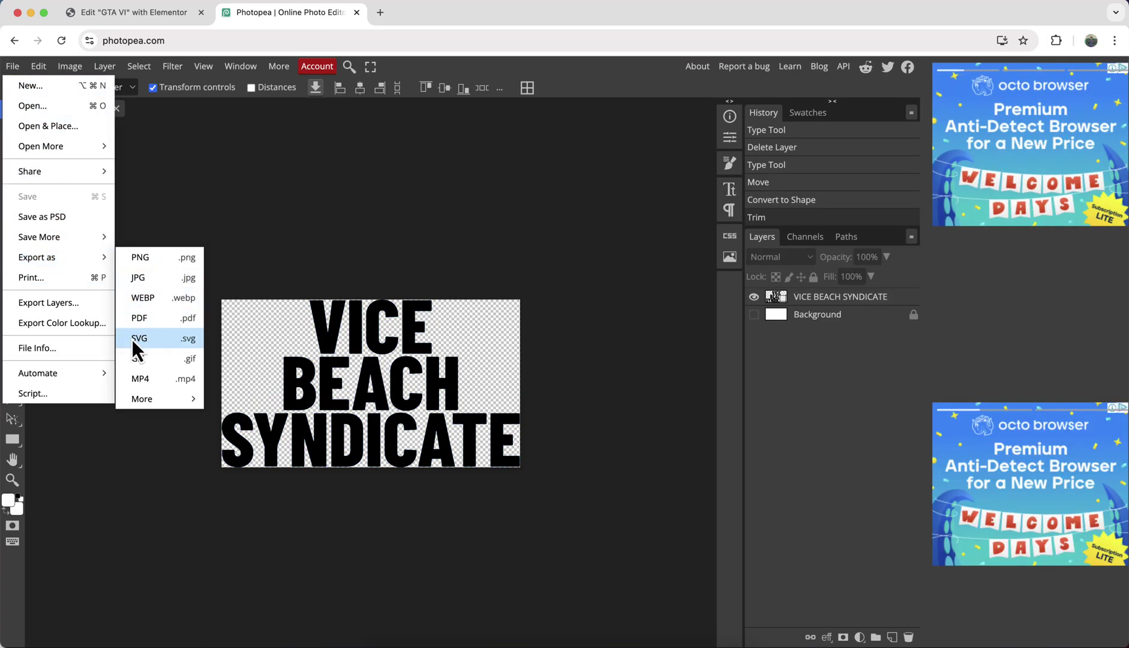
click(132, 339)
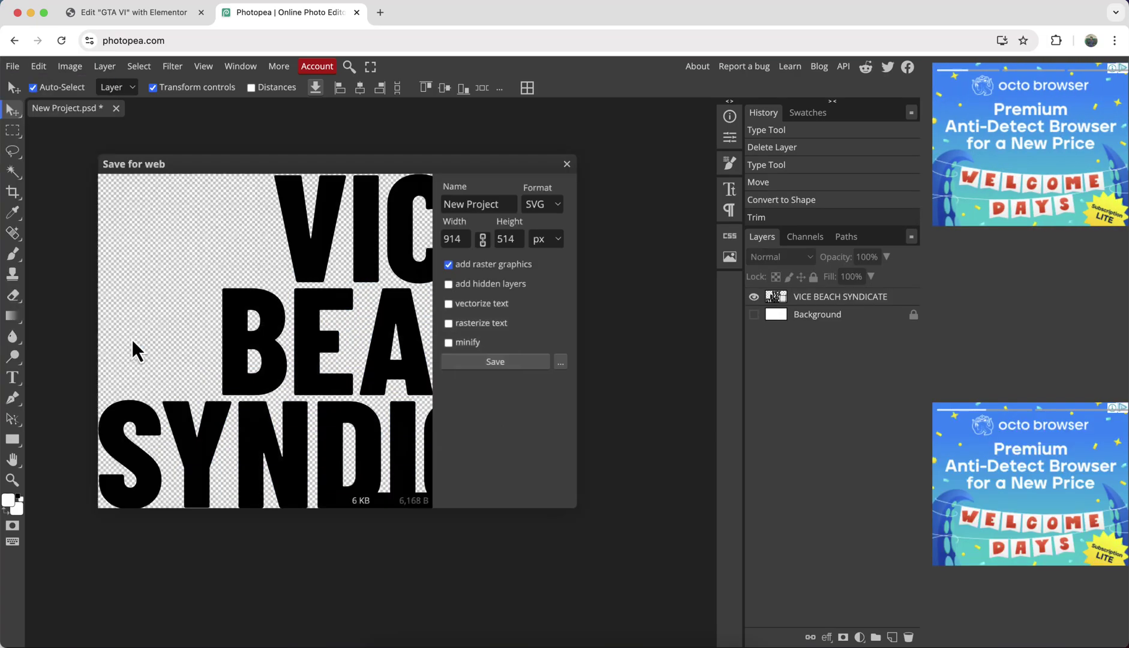
triple_click(462, 198)
text(vice-logo)
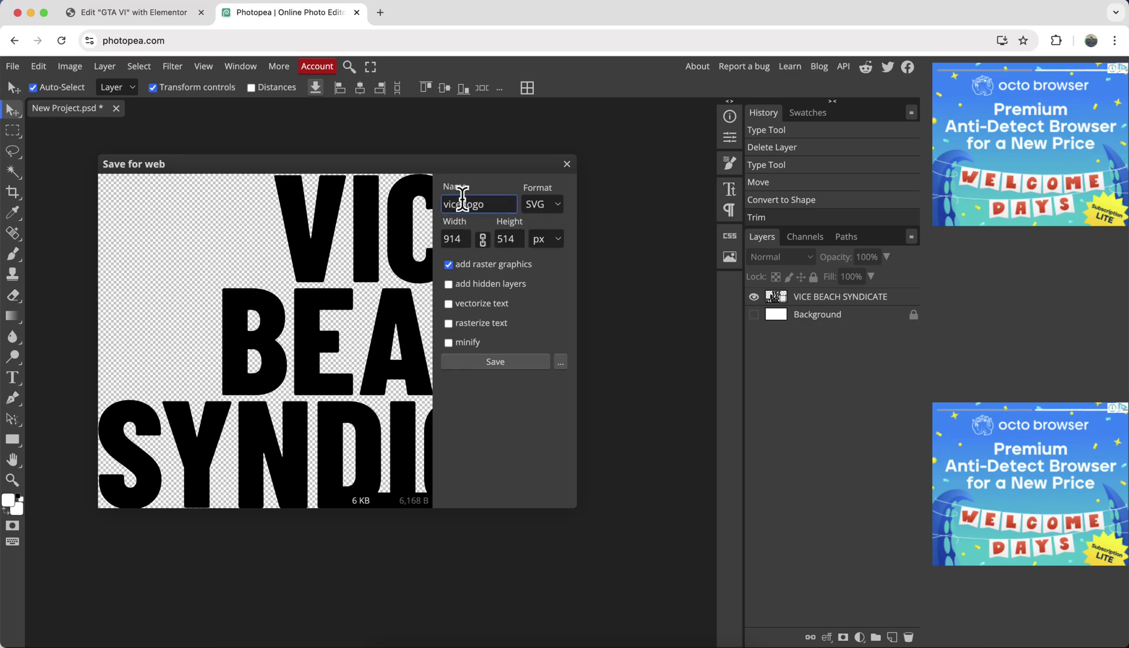
click(504, 364)
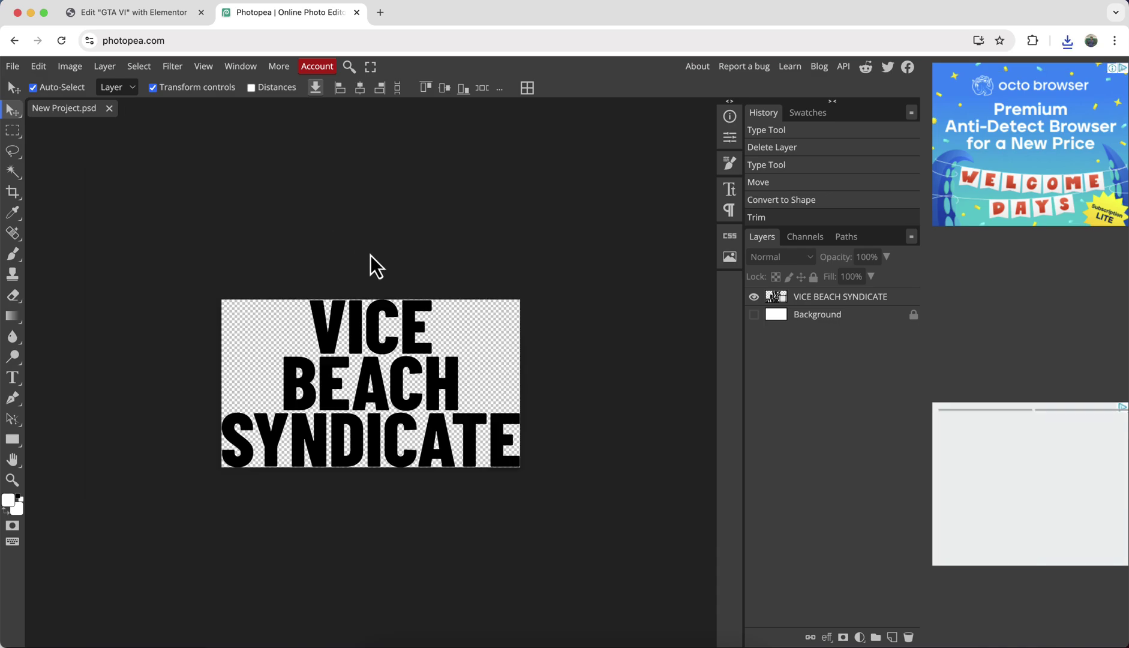
Switch to the Elementor editor, add an Image widget to the empty container, and upload and insert vice-logo.svg.
click(140, 11)
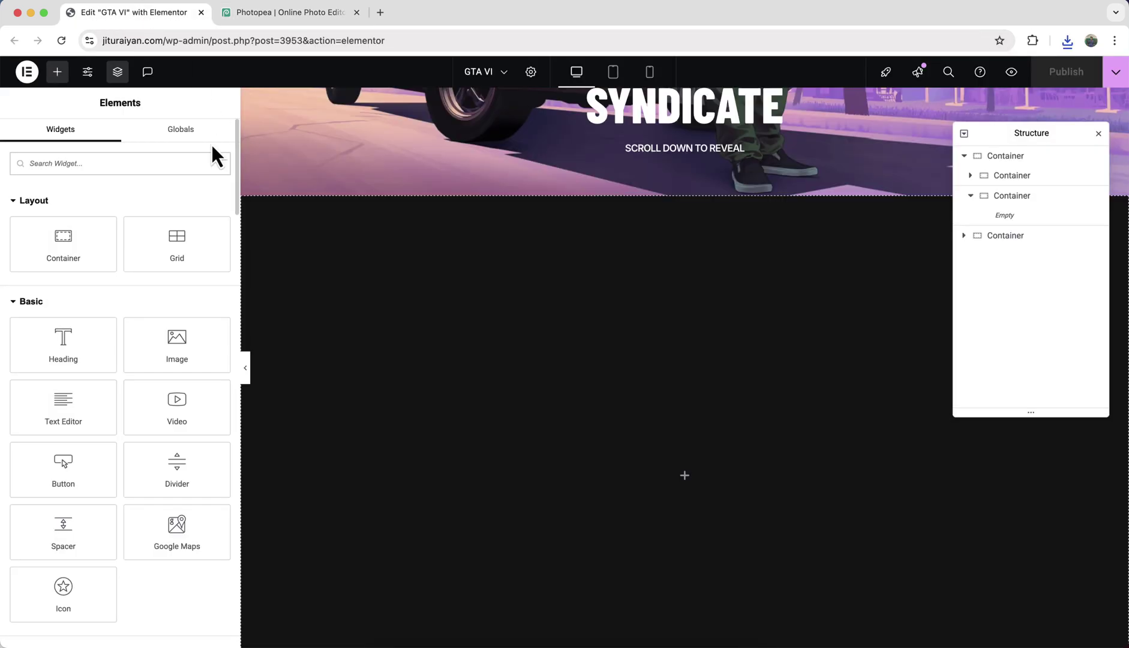
drag(199, 355, 623, 431)
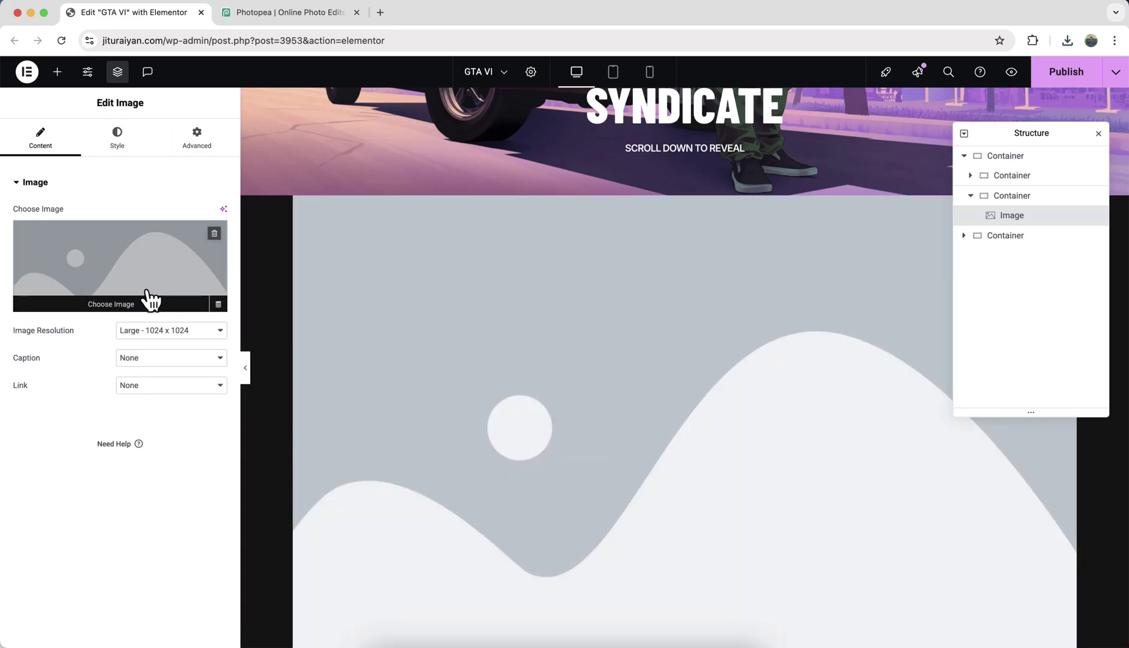
click(148, 295)
click(397, 631)
drag(366, 384, 377, 237)
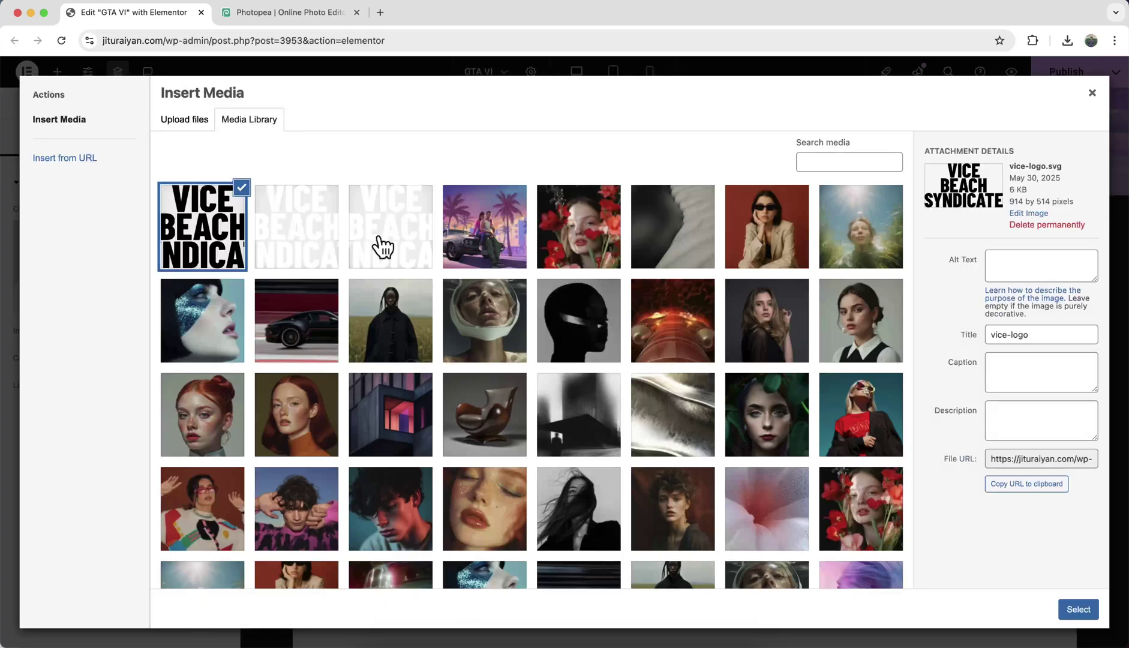
click(1086, 612)
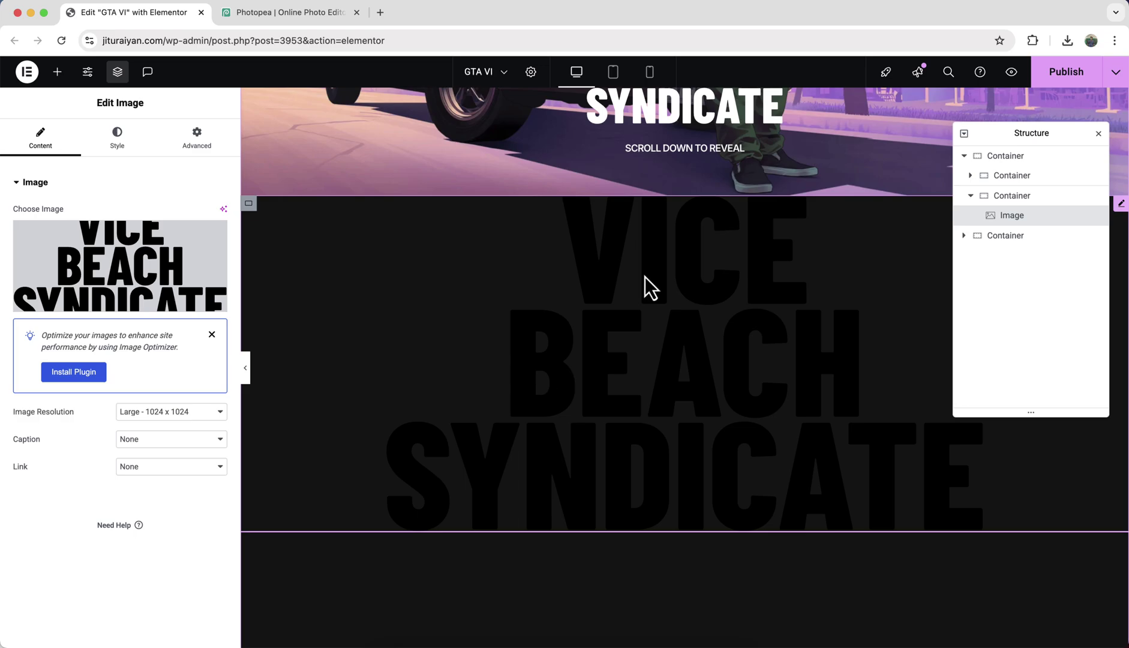
Hide the logo image on desktop, tablet portrait and mobile portrait in its responsive settings.
click(211, 142)
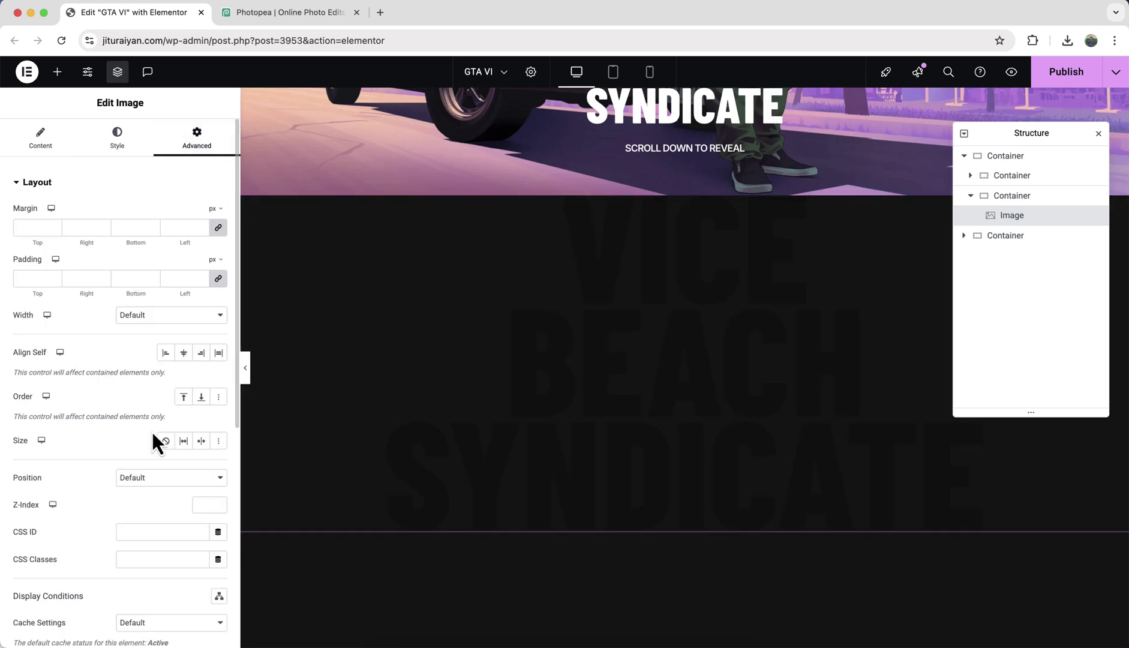
scroll(153, 442, down, 6)
click(152, 491)
click(210, 429)
click(210, 451)
click(212, 475)
Add a new container and nest it inside the second container, directly below the logo image.
scroll(572, 472, down, 3)
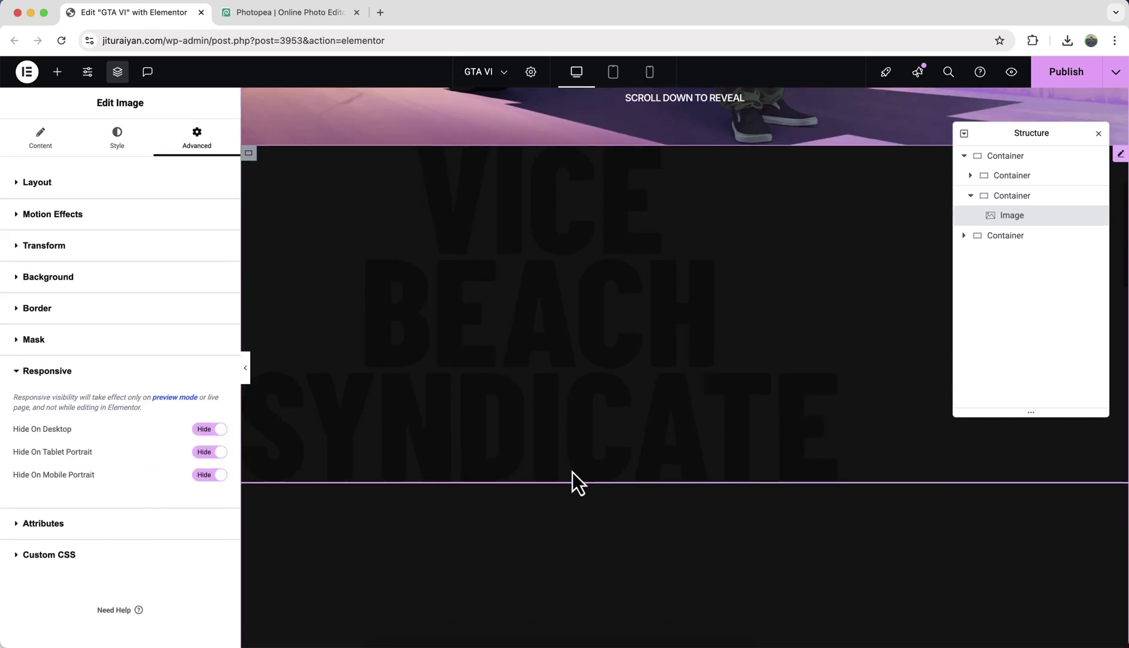
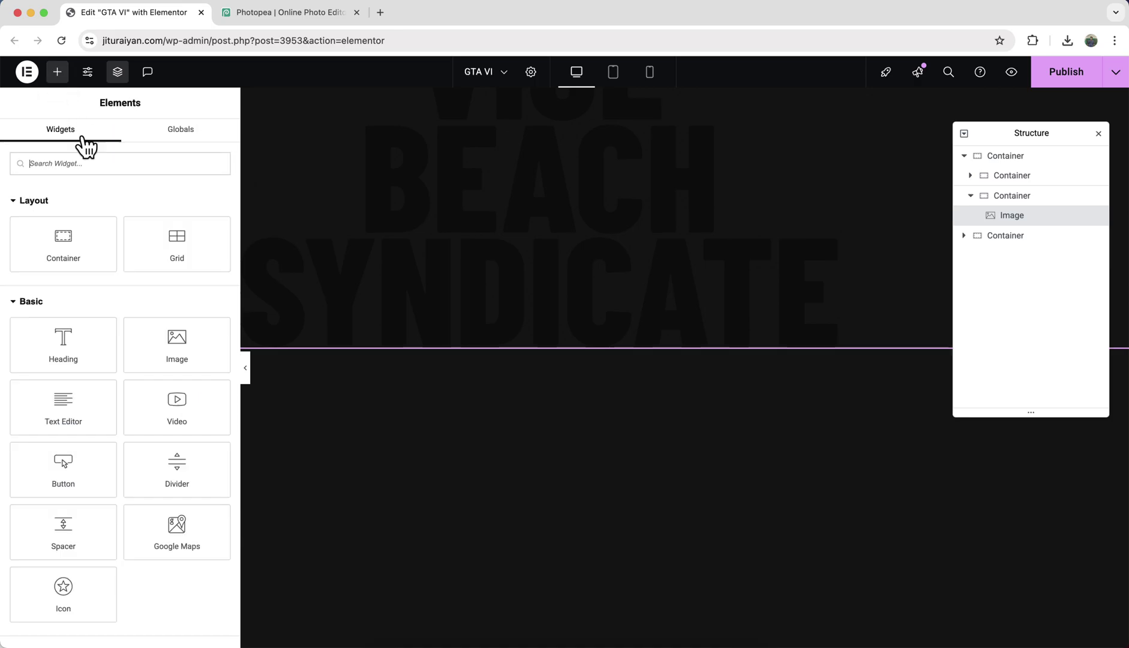
drag(68, 235, 480, 402)
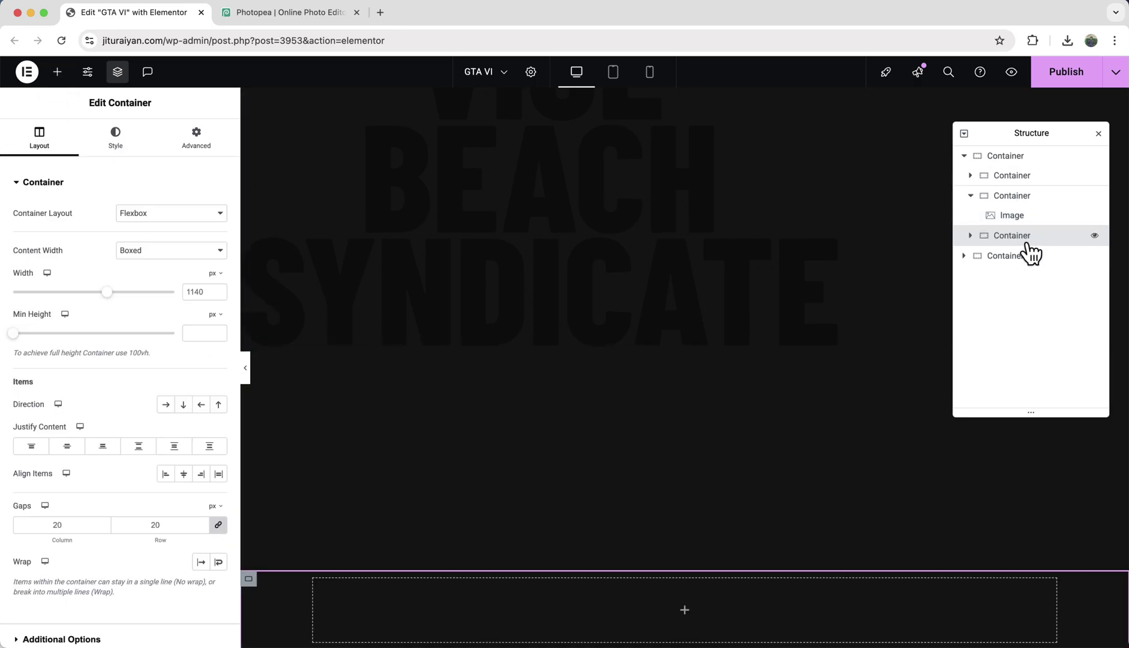
mouse_move(1028, 236)
mouse_down()
mouse_move(1026, 211)
mouse_move(1015, 222)
mouse_up()
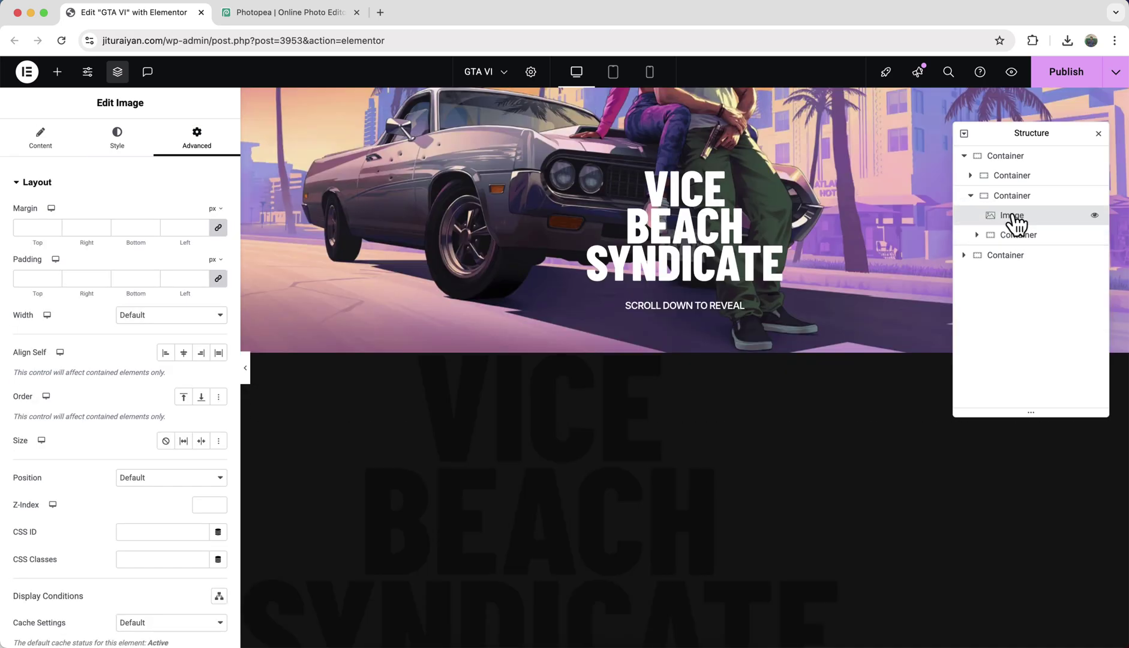
Add a Heading widget to the nested container with the title COMING MAY 26 2026.
click(1018, 244)
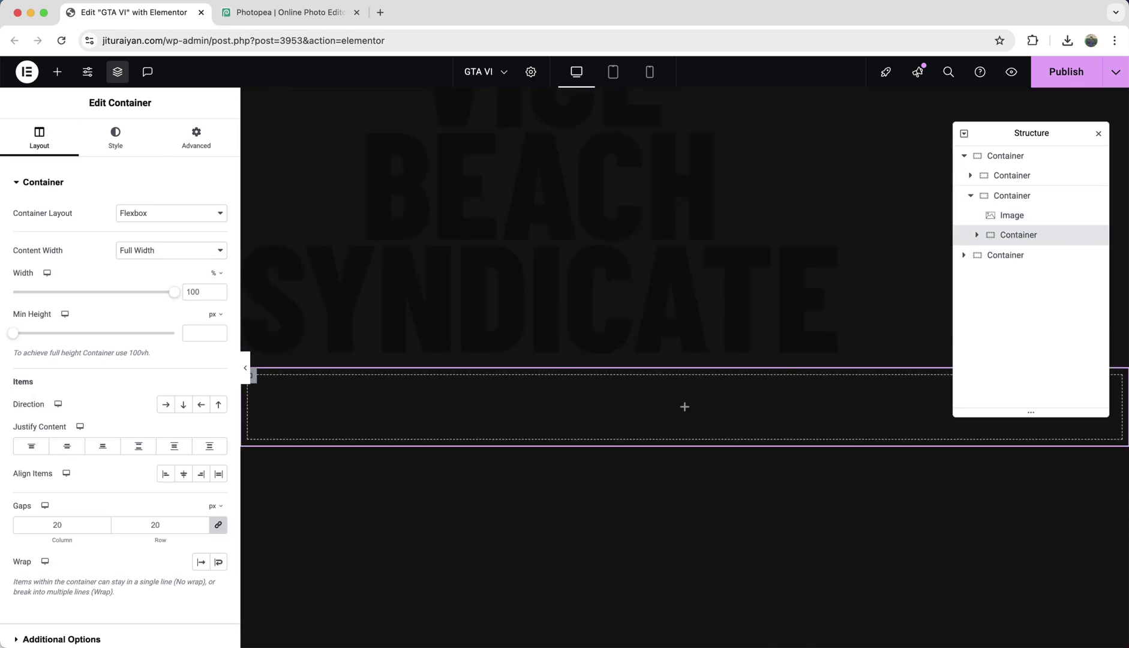
click(57, 72)
drag(65, 329, 432, 390)
triple_click(162, 234)
text(COMING MAY 26 2026)
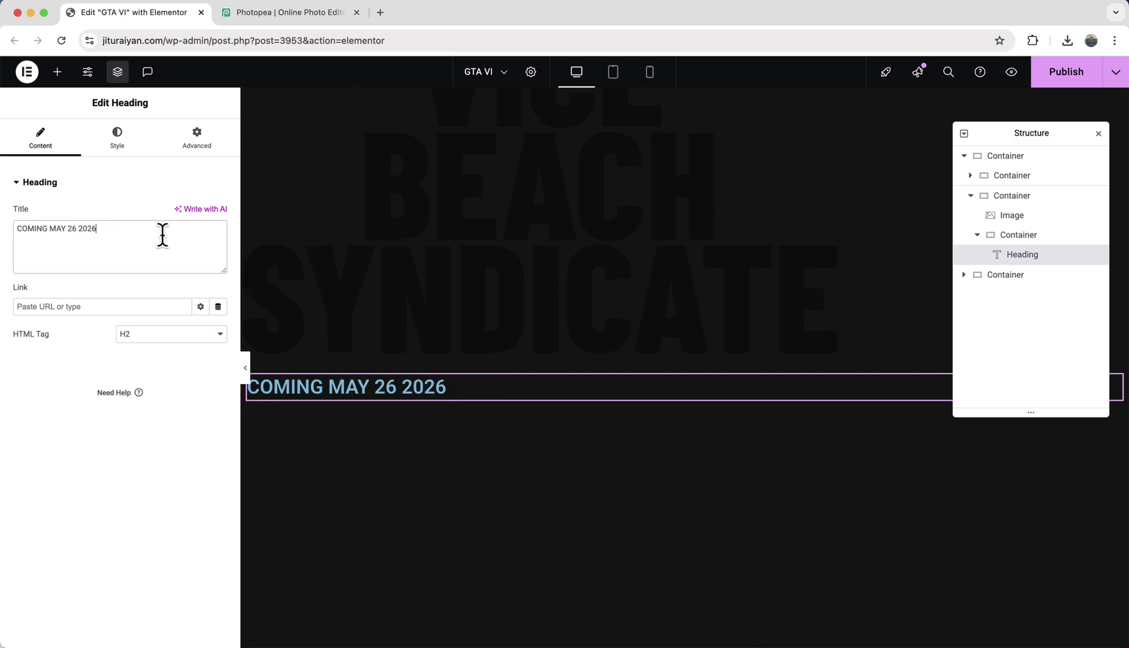
Set the release-date heading's typography to Inter, 120 px, weight 800 (Extra Bold).
click(118, 152)
click(218, 252)
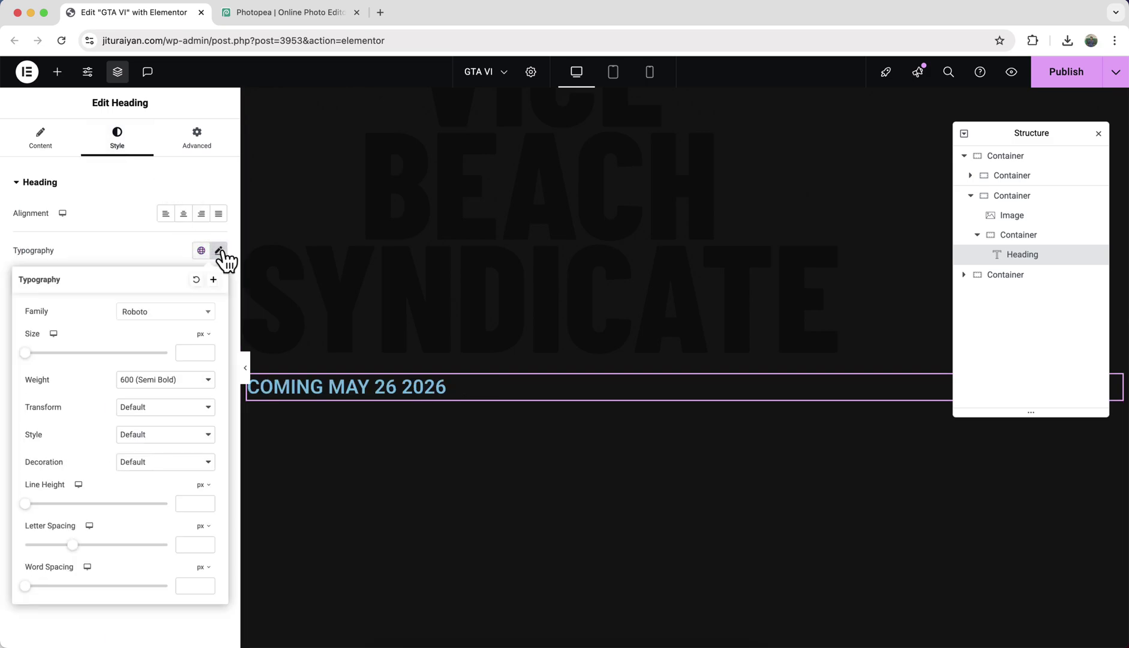
click(207, 320)
text(inter)
click(156, 378)
click(187, 352)
text(120)
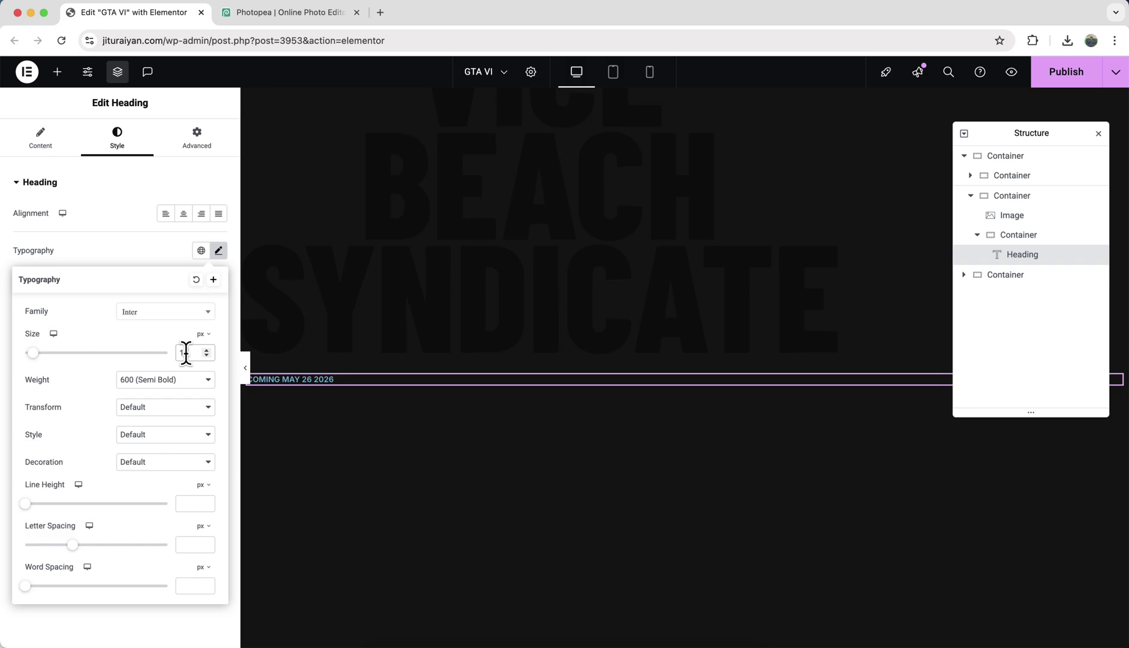
click(174, 379)
click(167, 408)
Give the release-date heading a line height of 0.8 em and letter spacing of -0.05 em, and centre it.
click(204, 484)
click(204, 501)
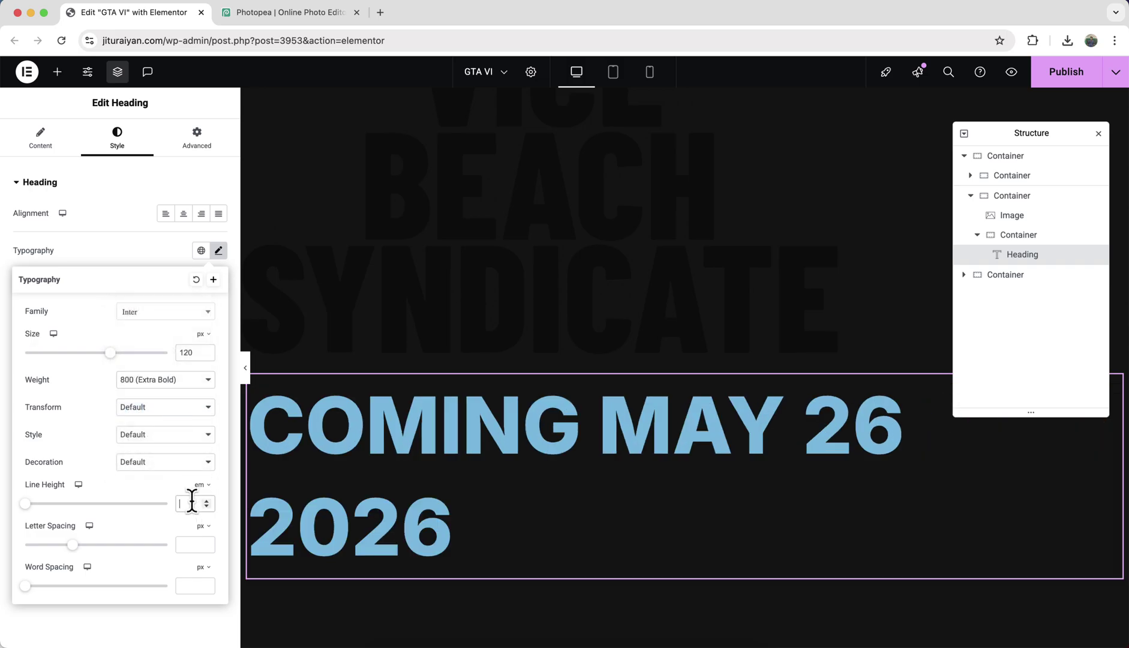
click(190, 503)
text(0.8)
click(204, 525)
click(204, 540)
click(191, 543)
text(-0.05)
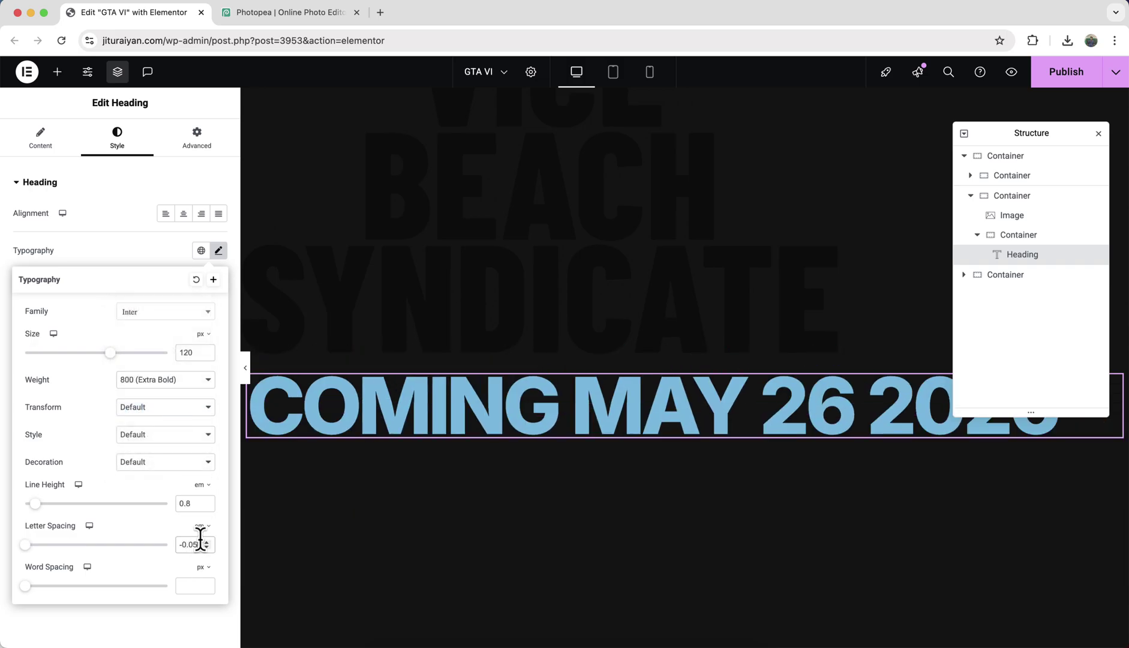
click(184, 216)
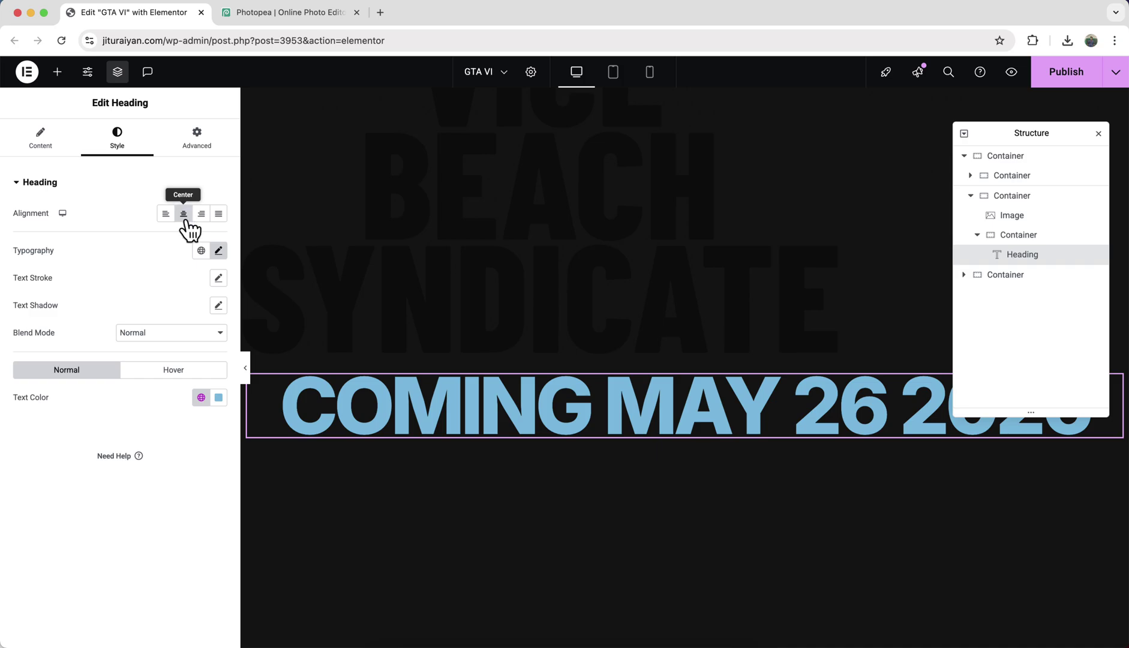
Duplicate the release-date heading and change the copy's title to "Available on PS5 and XBOX".
right_click(629, 403)
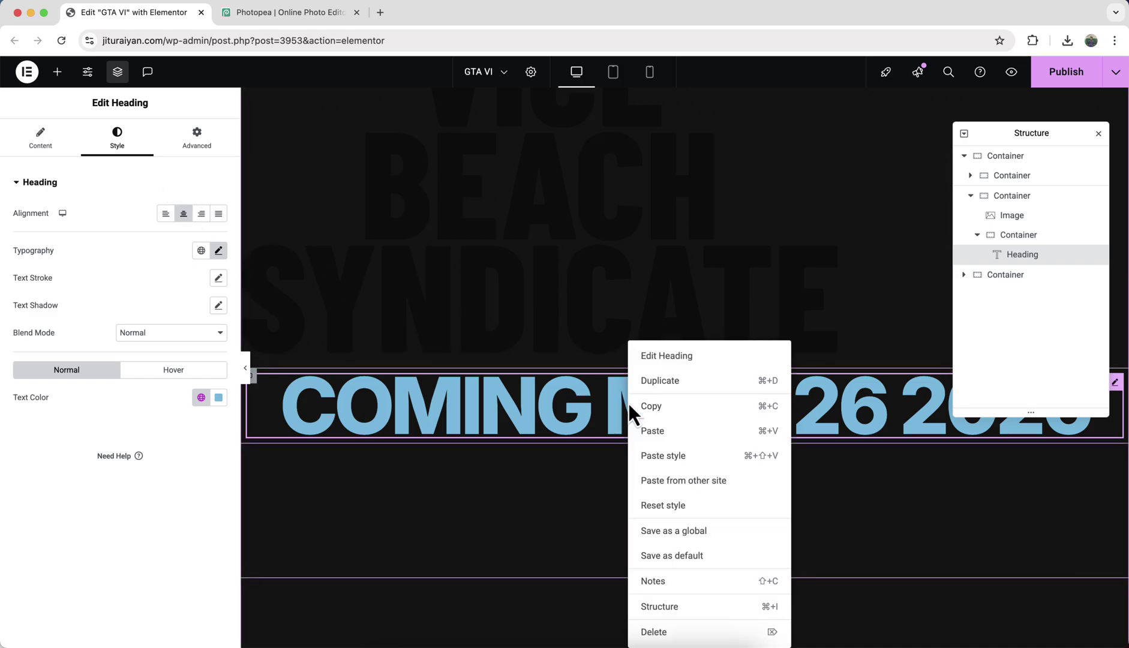
click(667, 384)
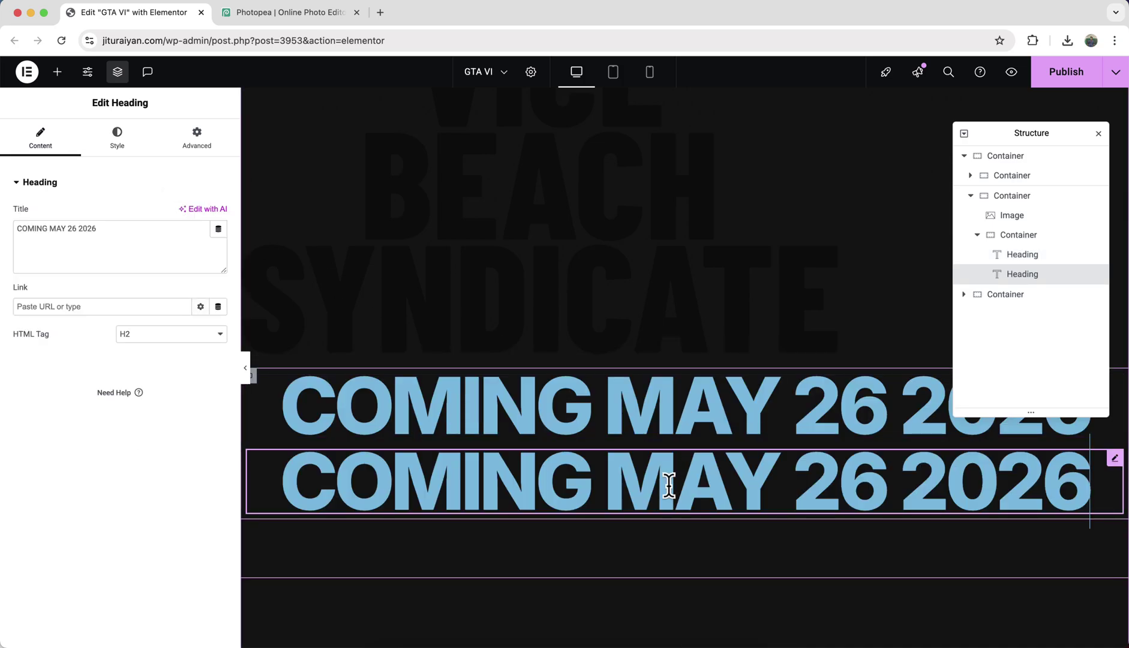
text(Available on PS5 and XBOX)
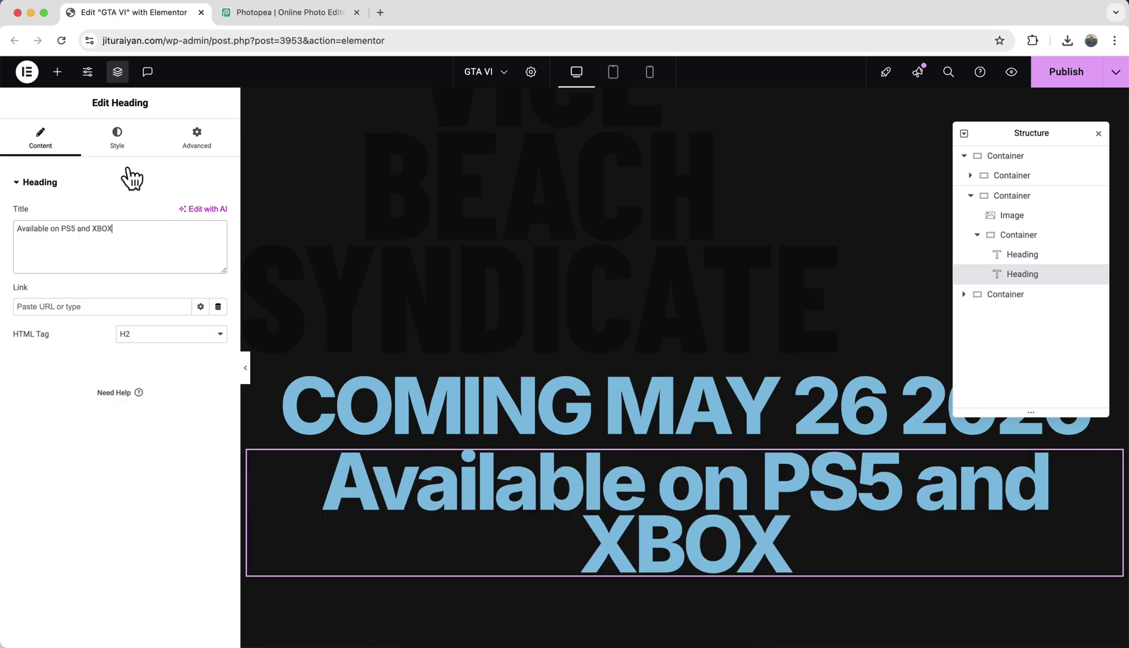
Set the platform heading's font size to 30 px and choose a lighter font weight.
click(120, 141)
click(218, 250)
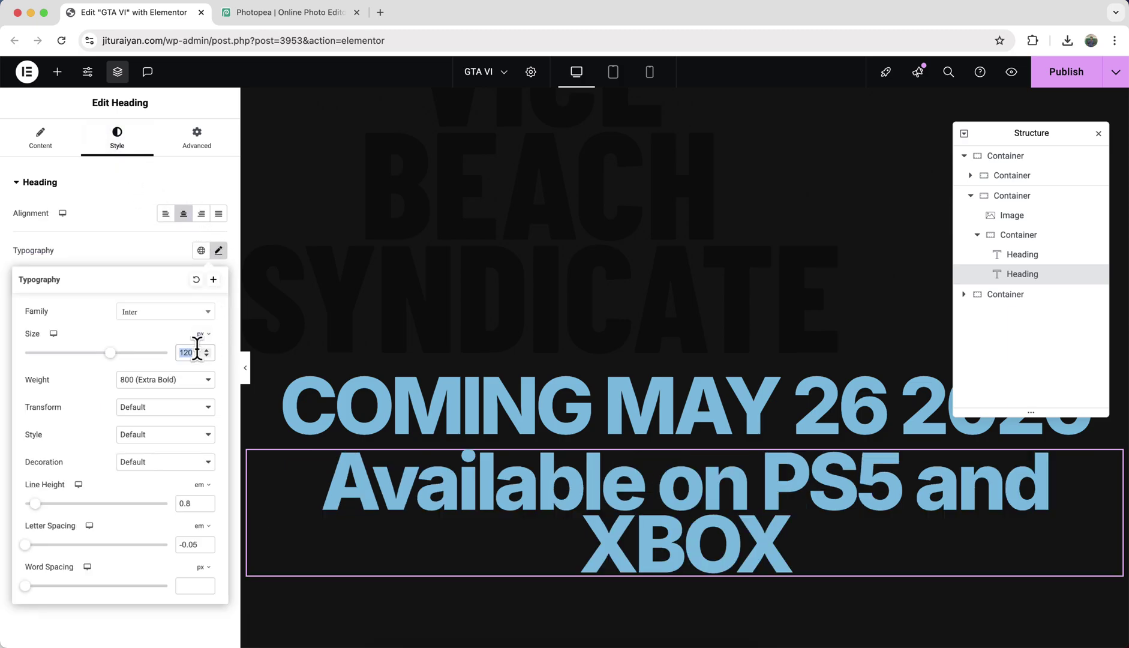
text(30)
click(193, 383)
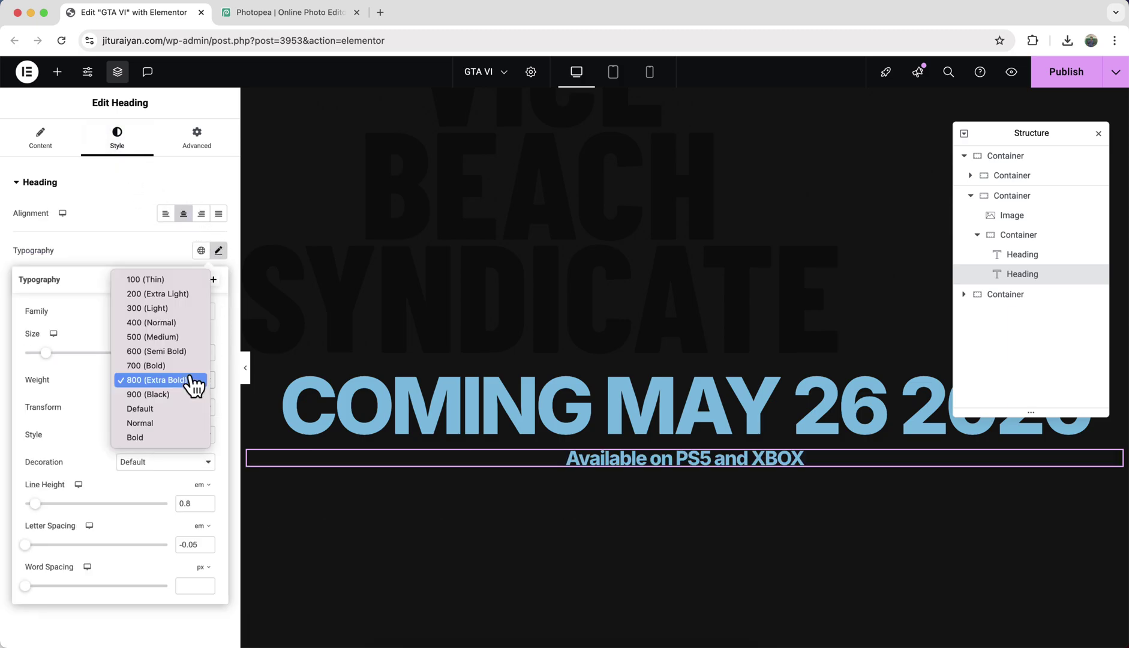
click(198, 343)
click(154, 277)
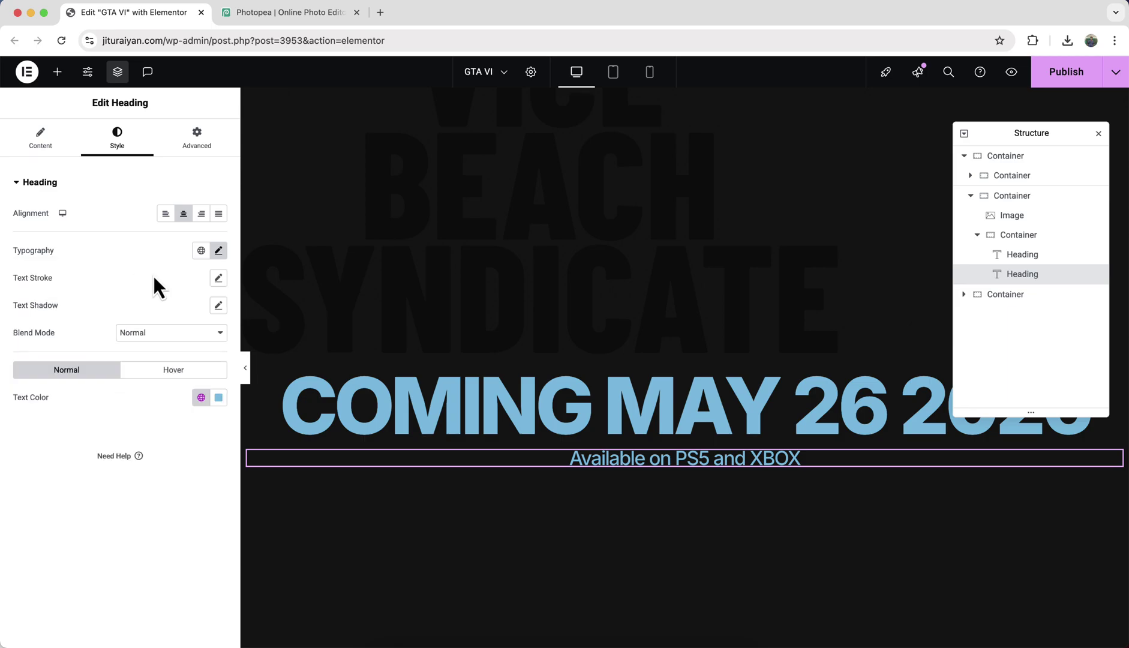
Change the platform heading's text colour to white.
click(218, 397)
click(177, 467)
click(109, 438)
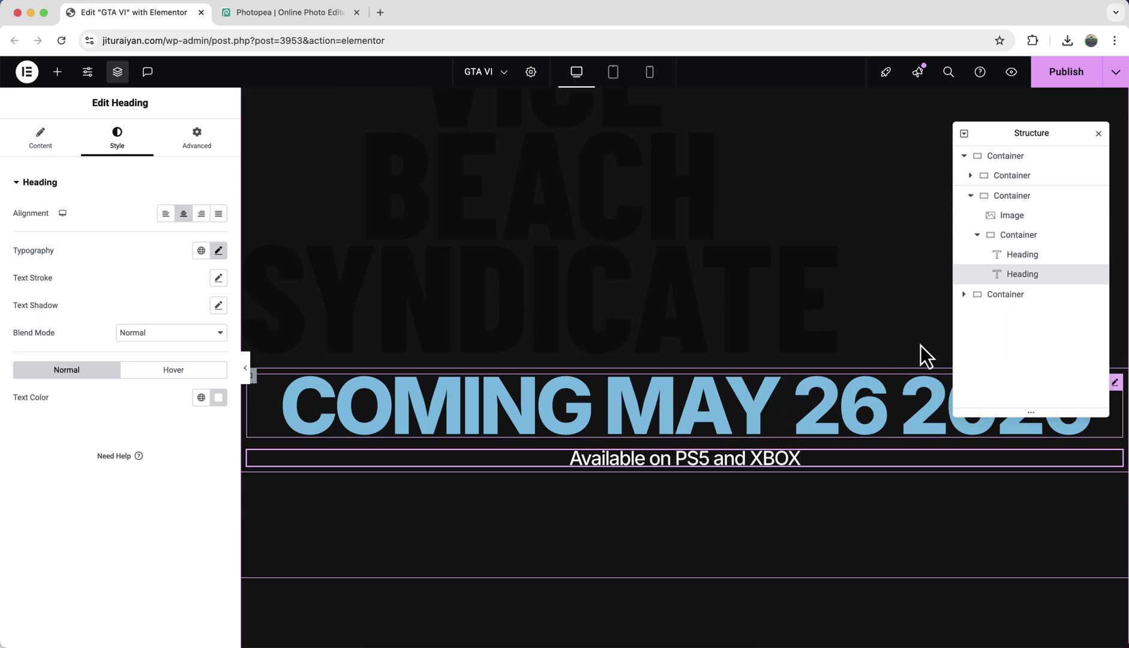
Set the width of the container holding the two headings to 500 px.
click(1019, 239)
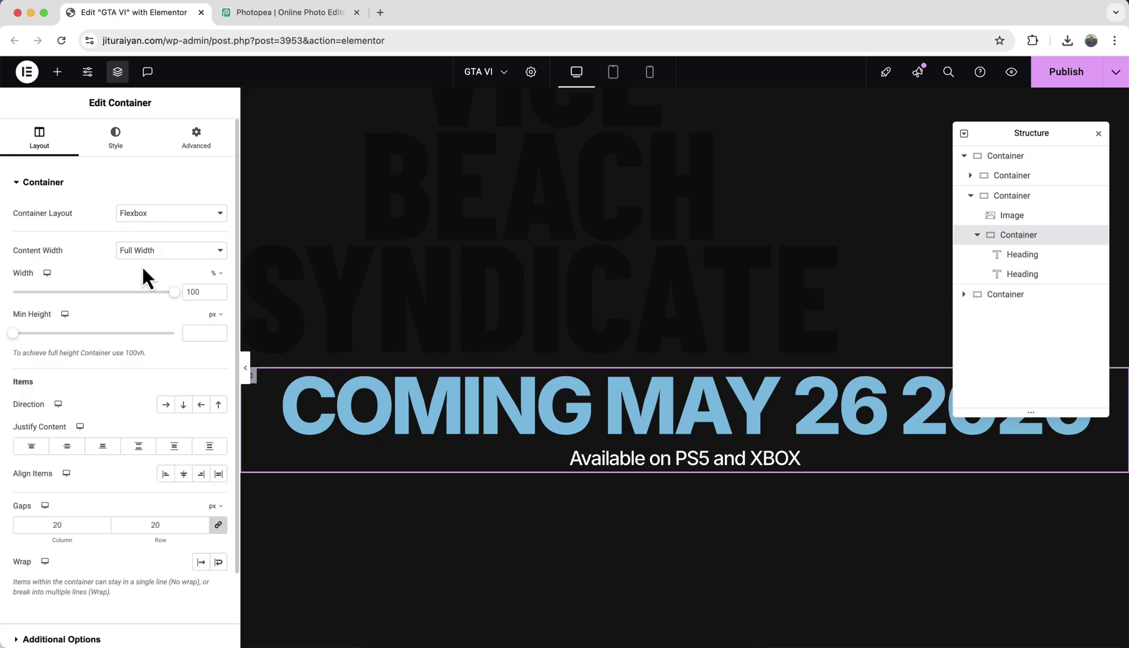
click(214, 273)
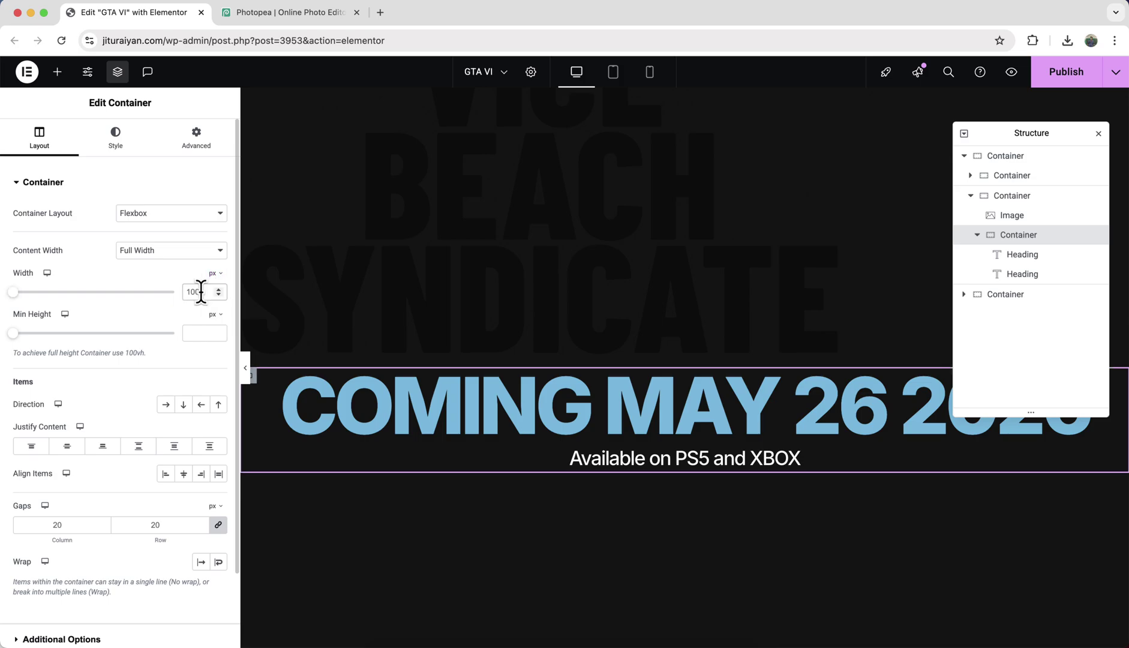
double_click(195, 292)
text(500)
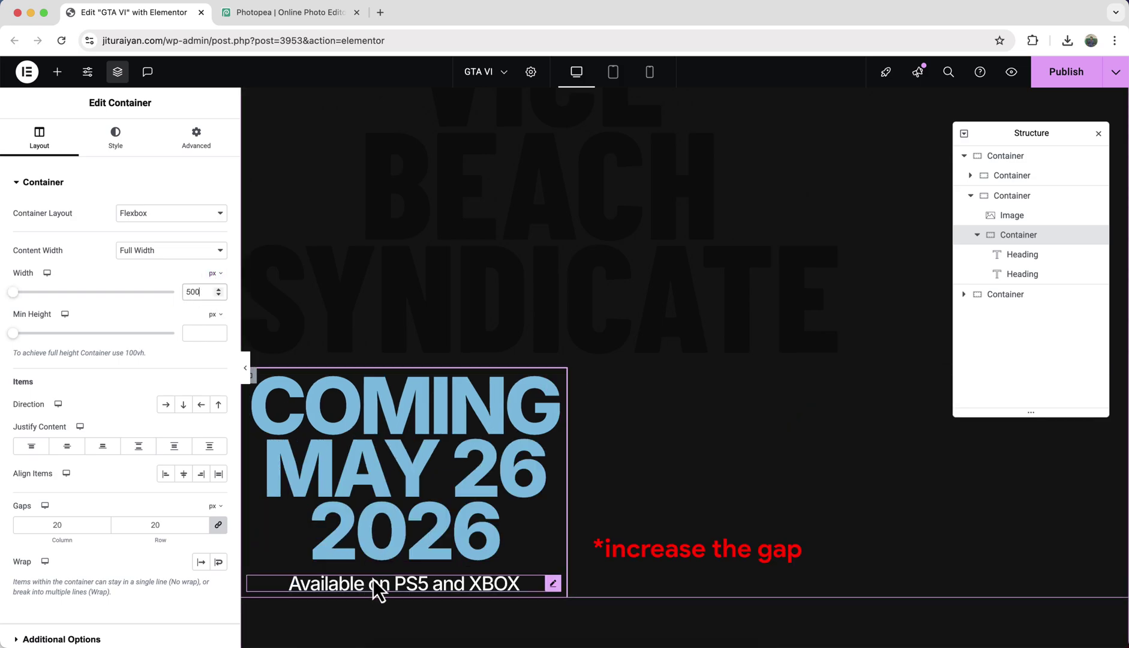
Give the headings' container an absolute position with its vertical orientation set to Bottom.
click(201, 136)
click(161, 459)
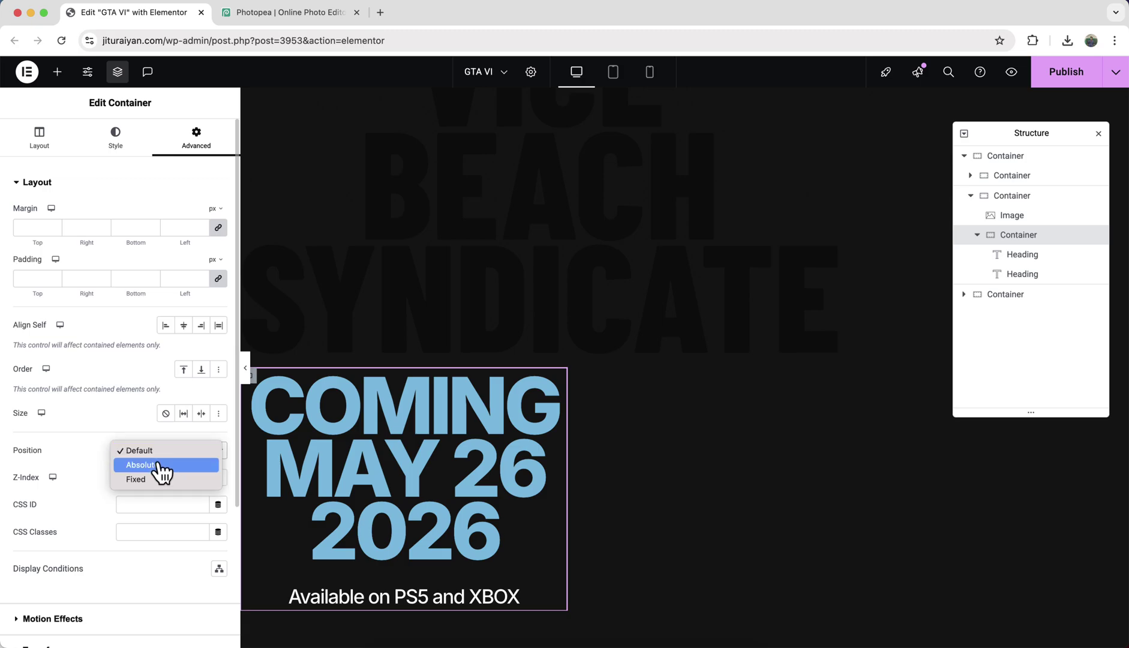
click(164, 465)
scroll(156, 460, down, 3)
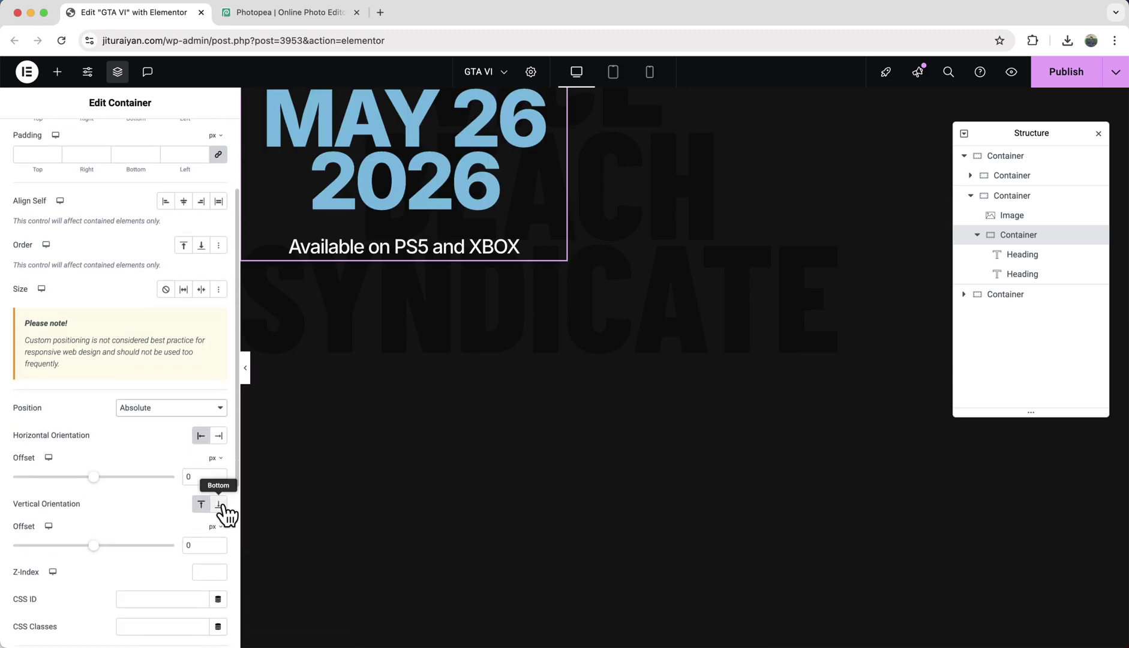
click(220, 507)
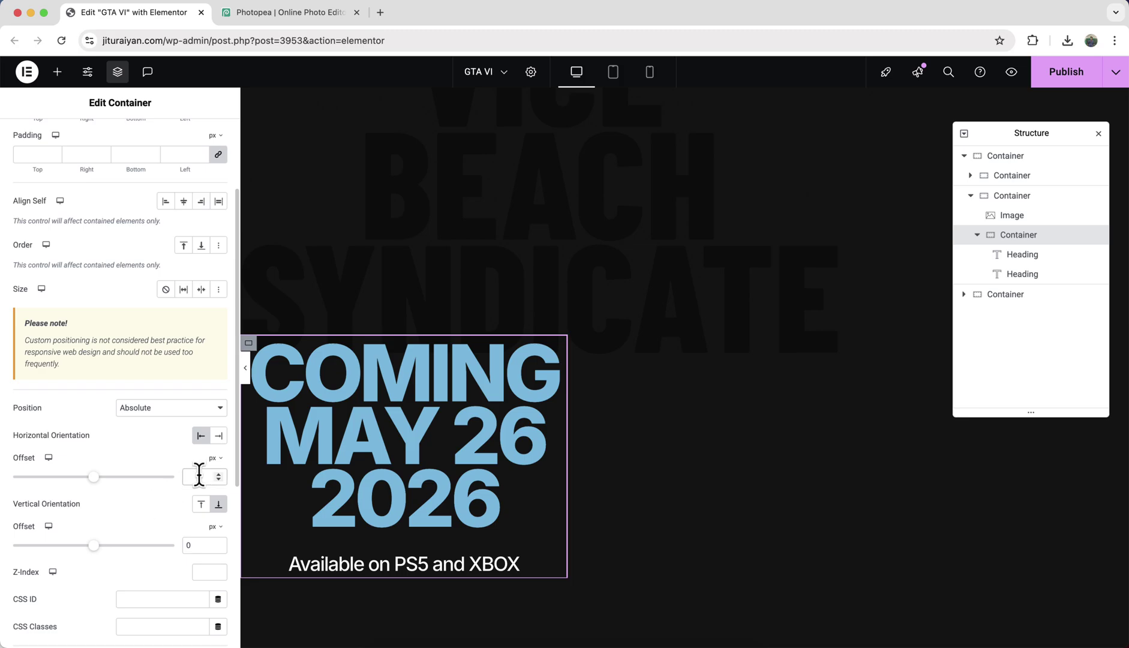
Clear the headings container's horizontal offset and align the items of its parent container to the center.
scroll(198, 474, down, 2)
click(1014, 196)
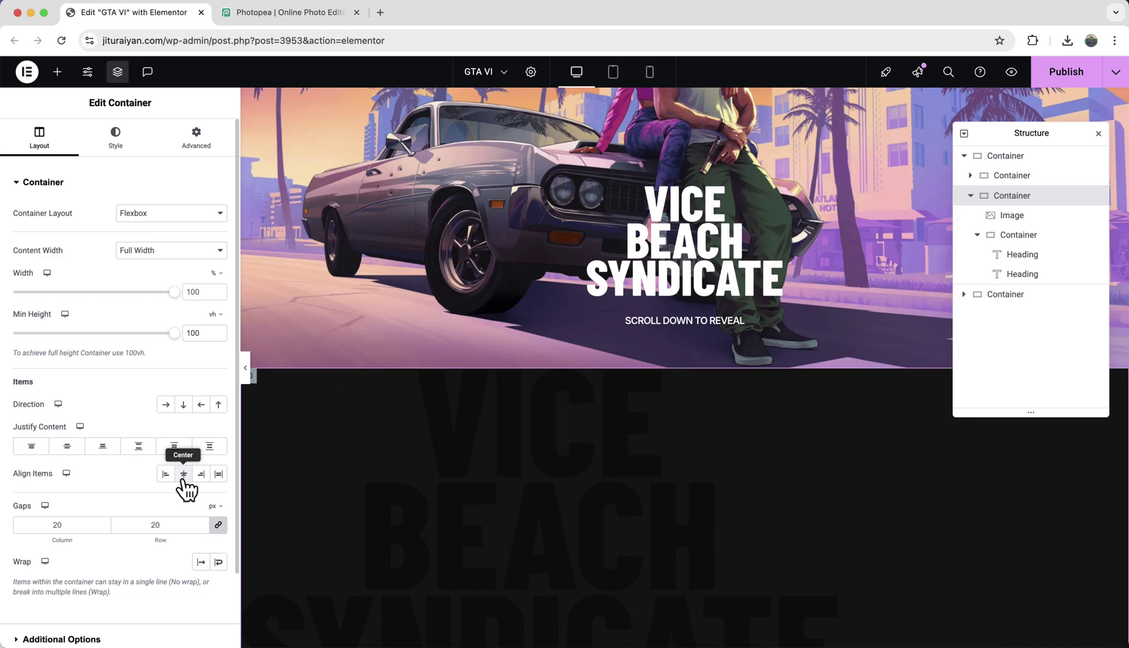
scroll(360, 570, down, 5)
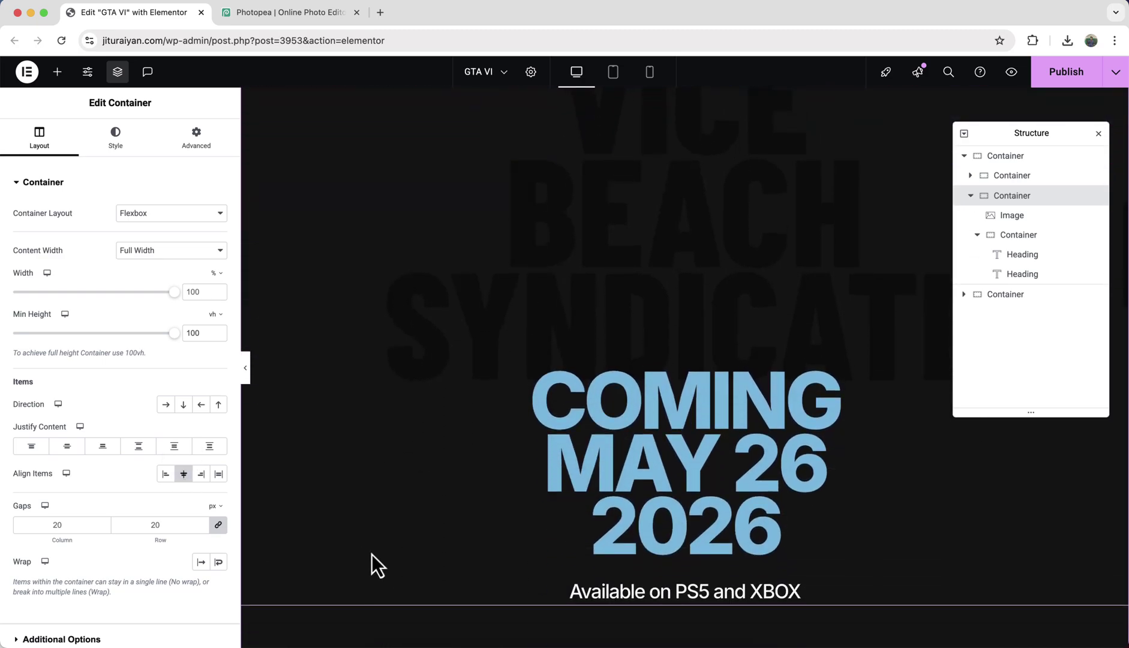
Make the release-date heading's text colour fully transparent.
click(673, 445)
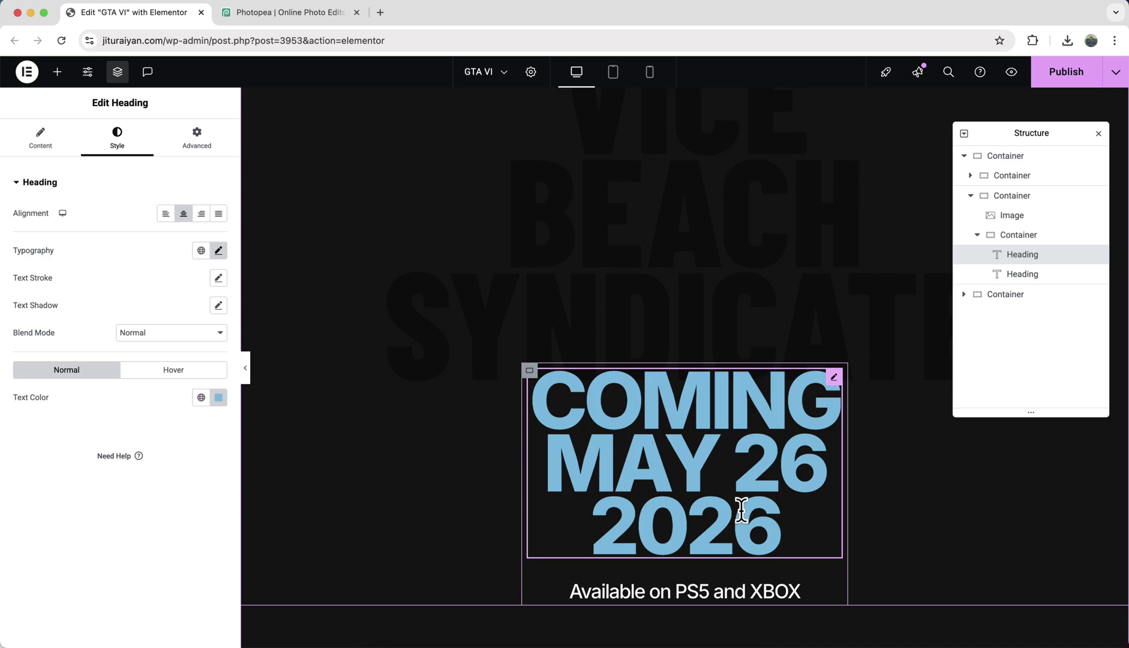
click(219, 397)
drag(169, 569, 120, 568)
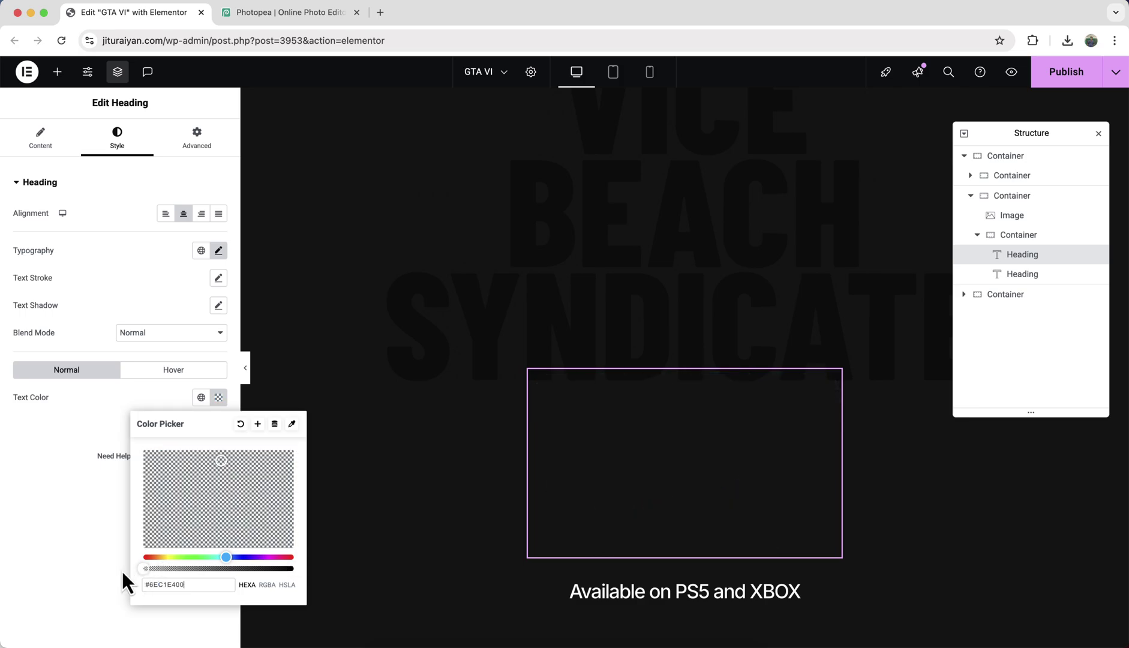
click(105, 556)
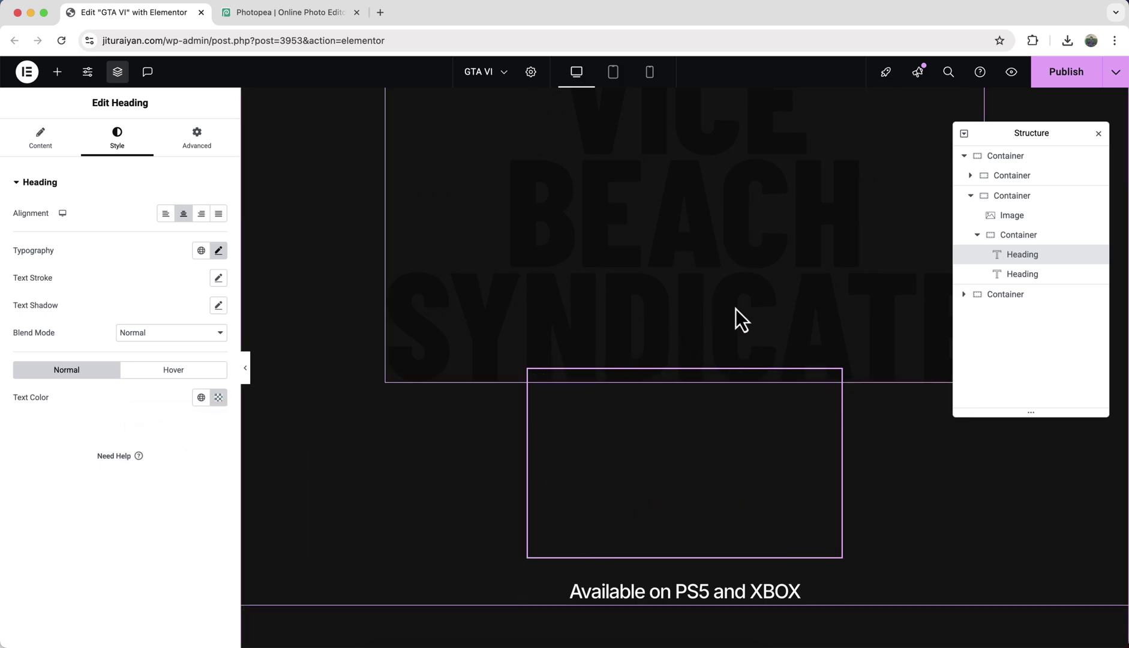
Assign the CSS class mdw-gta6-effect to the outermost hero container and mdw-gta6-banner to its first inner container.
click(1015, 157)
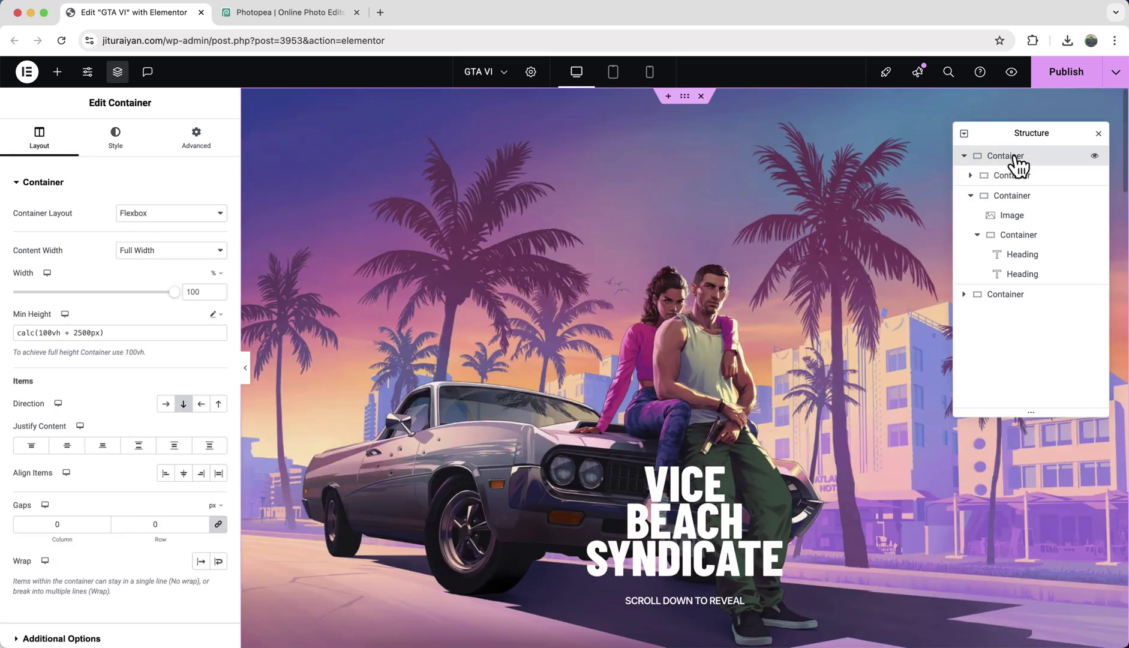
click(204, 142)
click(164, 531)
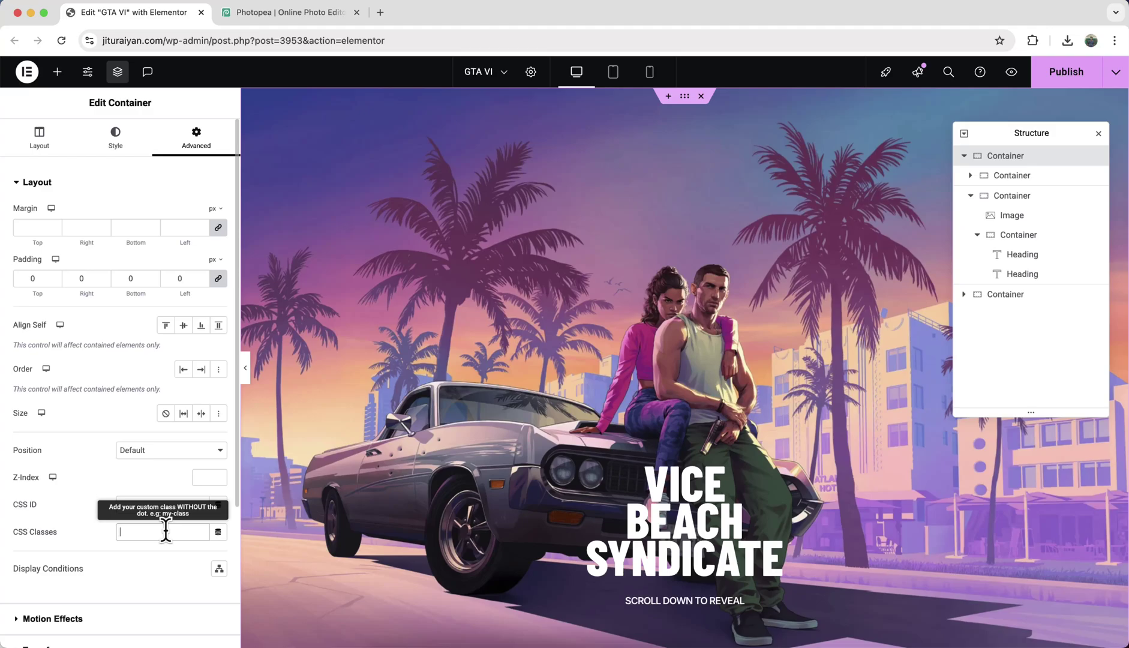
text(mdw-gta6-effect)
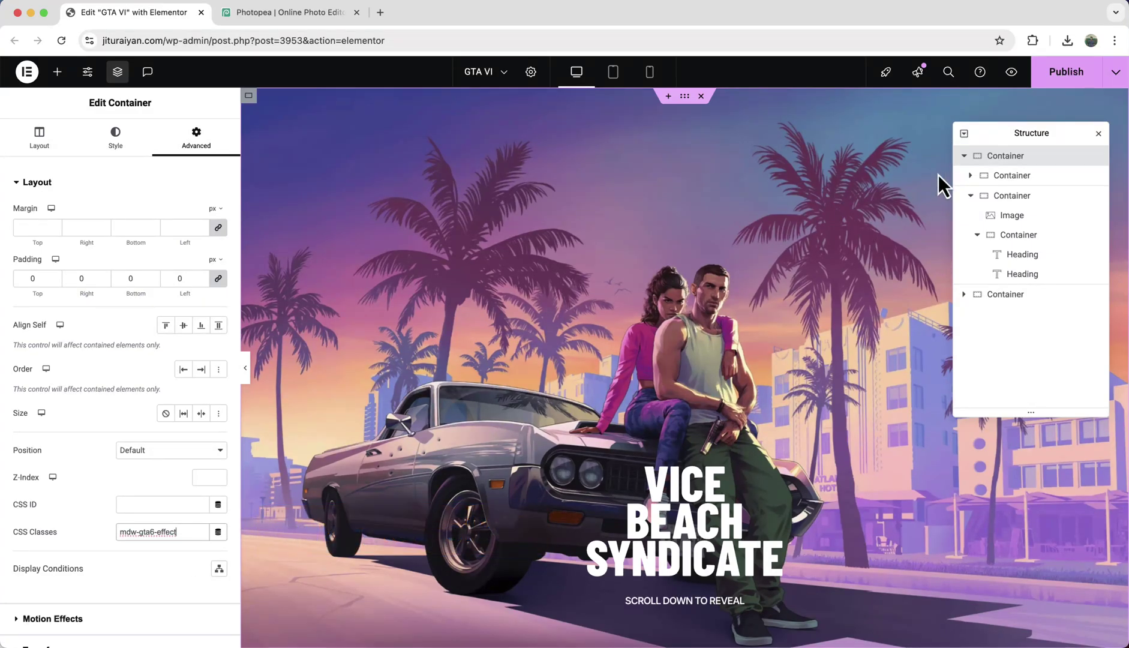
click(1012, 177)
click(139, 533)
text(mdw-gta6-banner)
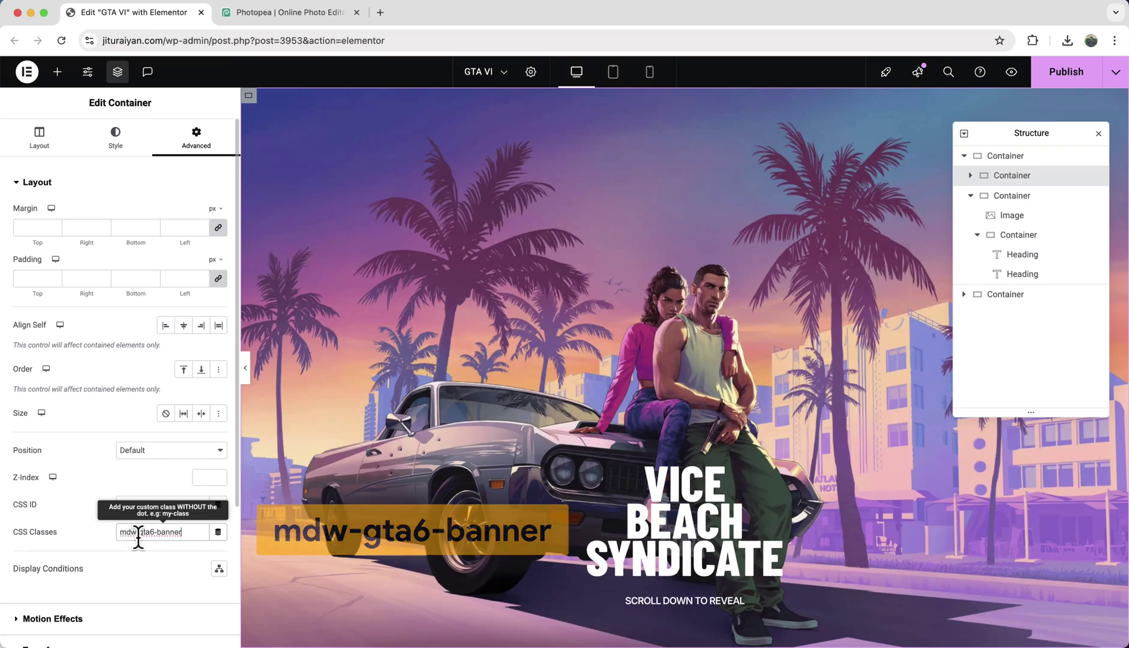
Assign the CSS class mdw-gta6-container to the second inner container and mdw-gta6-svg to its logo image.
click(1009, 200)
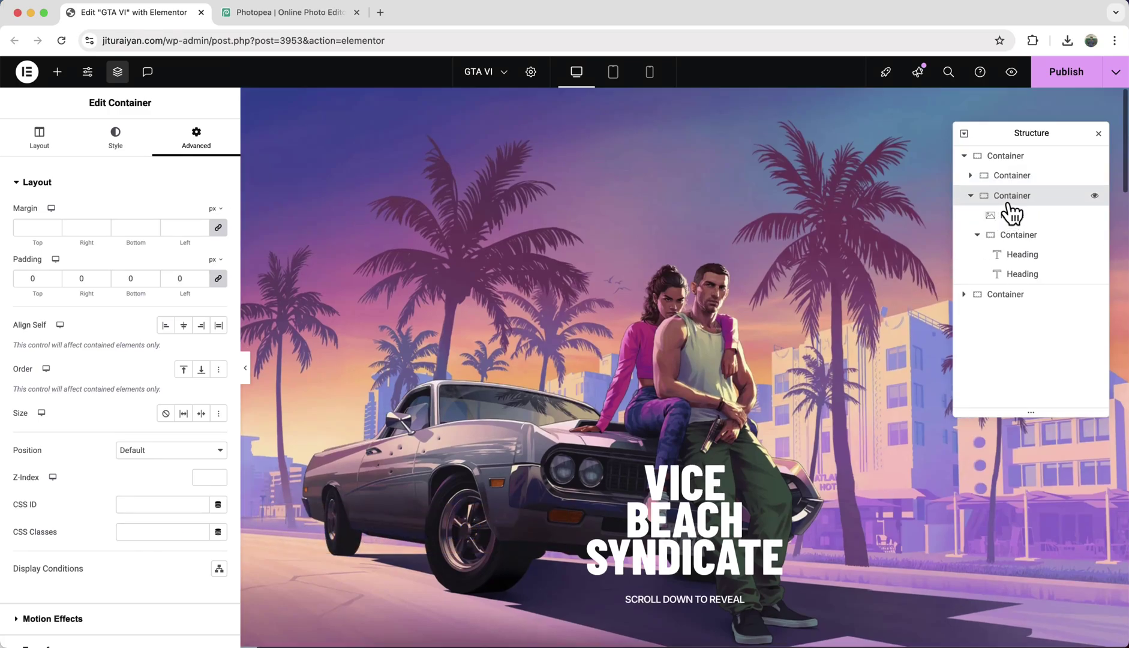
click(150, 534)
text(mdw-gta6-container)
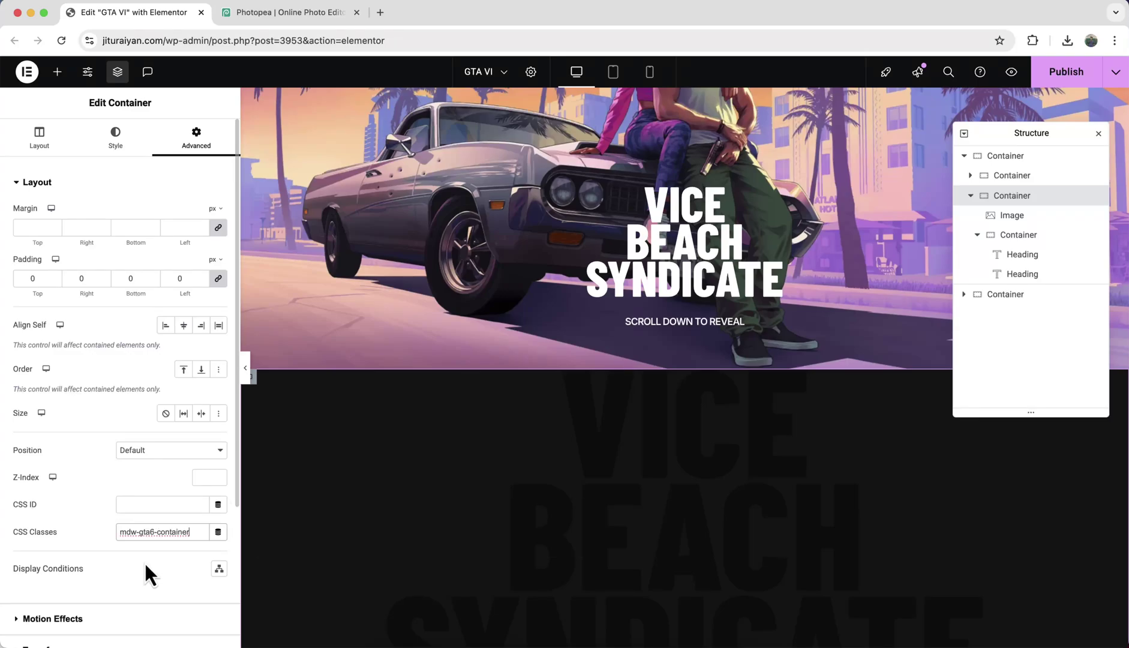
click(1027, 217)
click(138, 559)
text(mdw-gta6-)
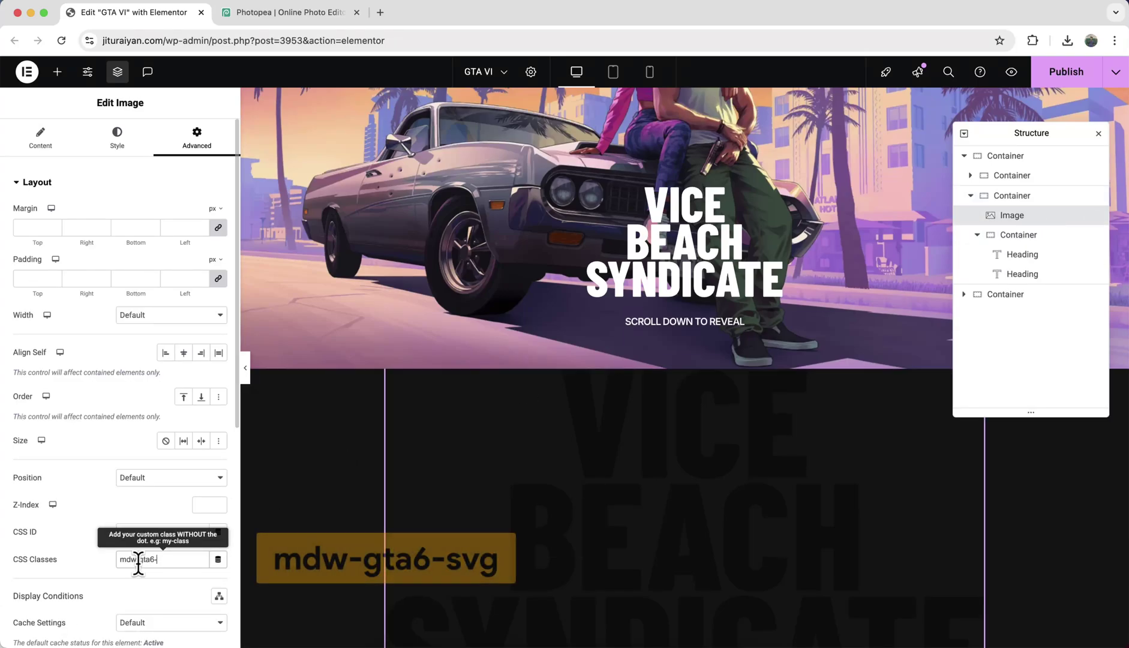
text(svg)
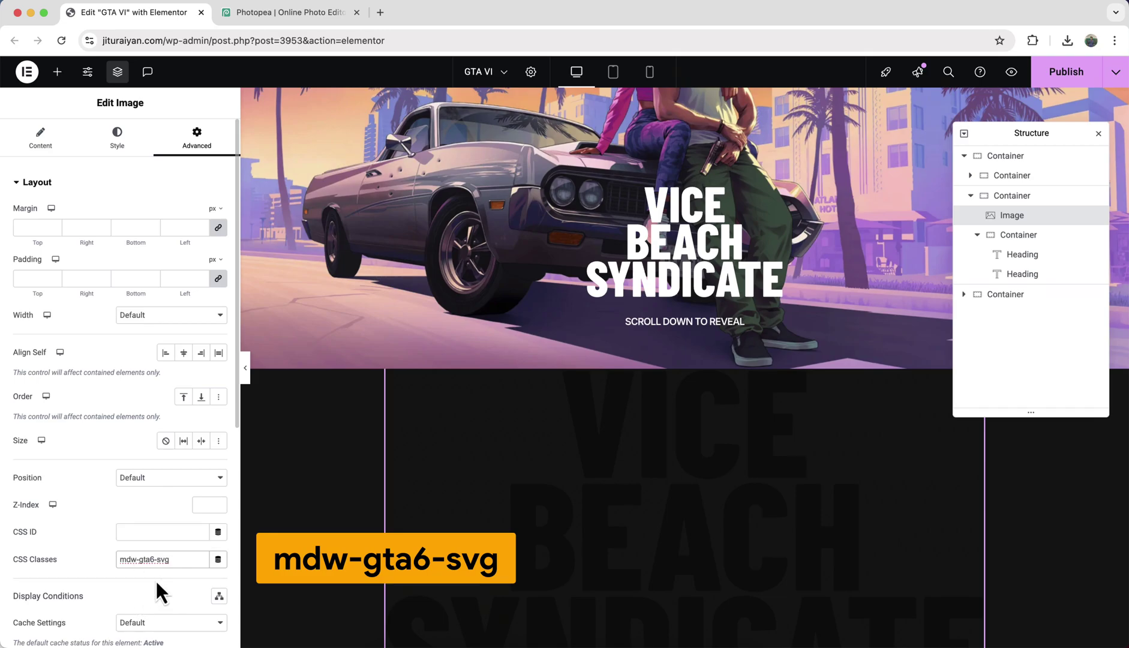
Assign the CSS class mdw-gta6-text to the container holding the two headings.
click(1033, 239)
scroll(126, 570, down, 5)
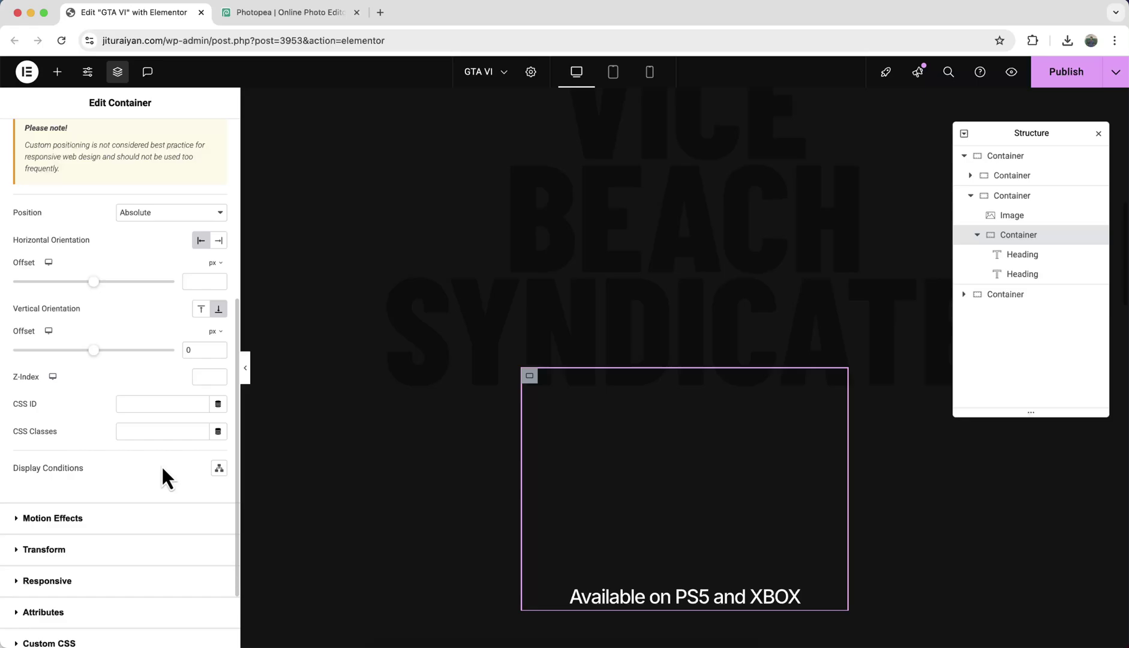
click(159, 431)
text(mdw-gta6-text)
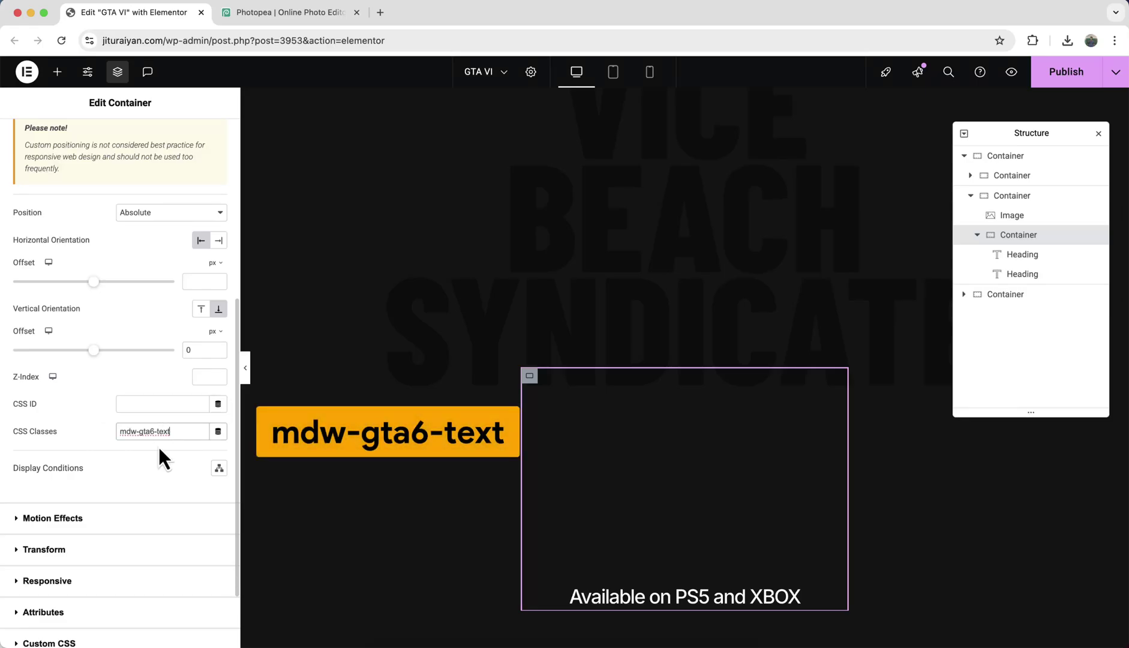
Assign the CSS class mdw-gta6-heading-1 to the release-date heading and mdw-gta6-heading-2 to the platform heading.
click(1076, 261)
click(161, 559)
text(mdw-gta6-)
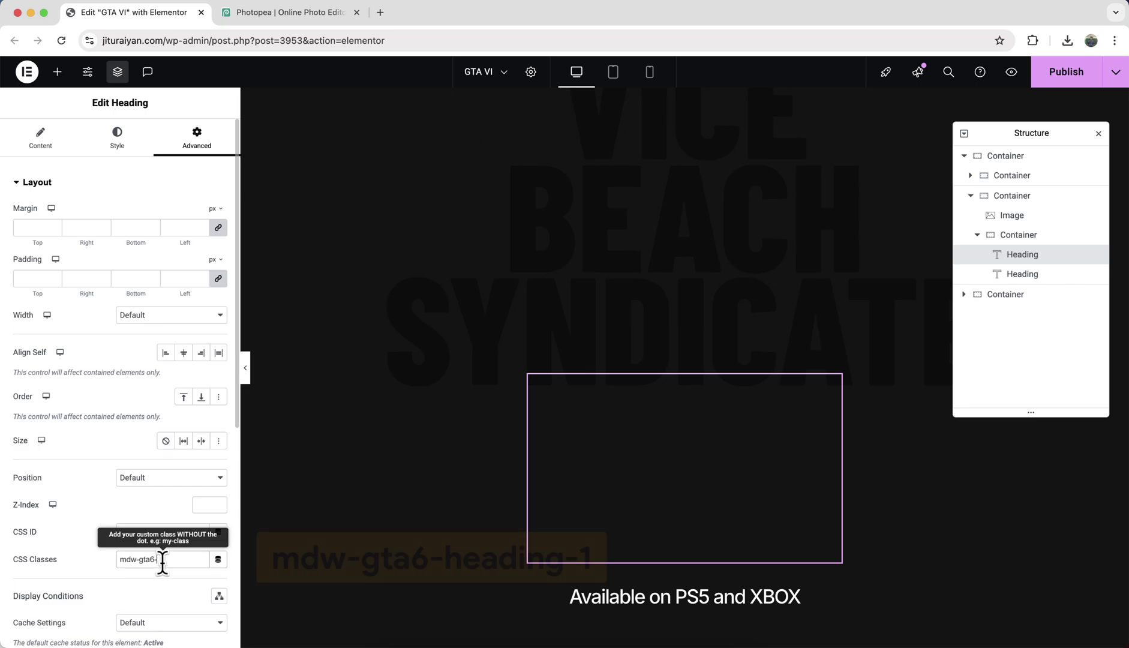
text(heading-1)
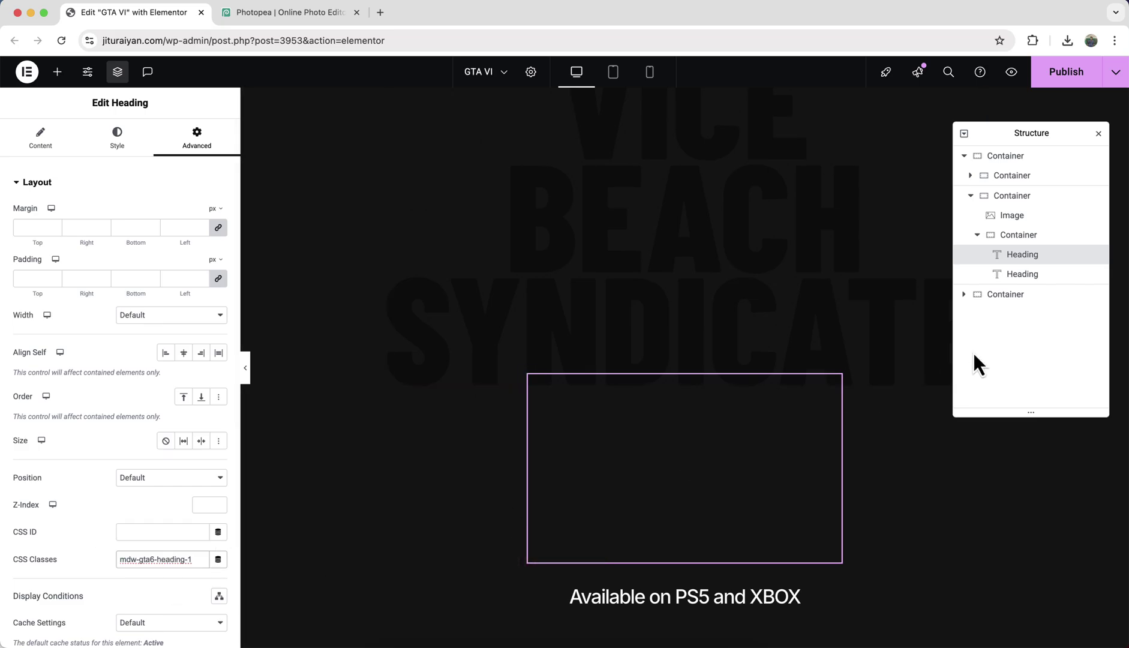
click(1053, 274)
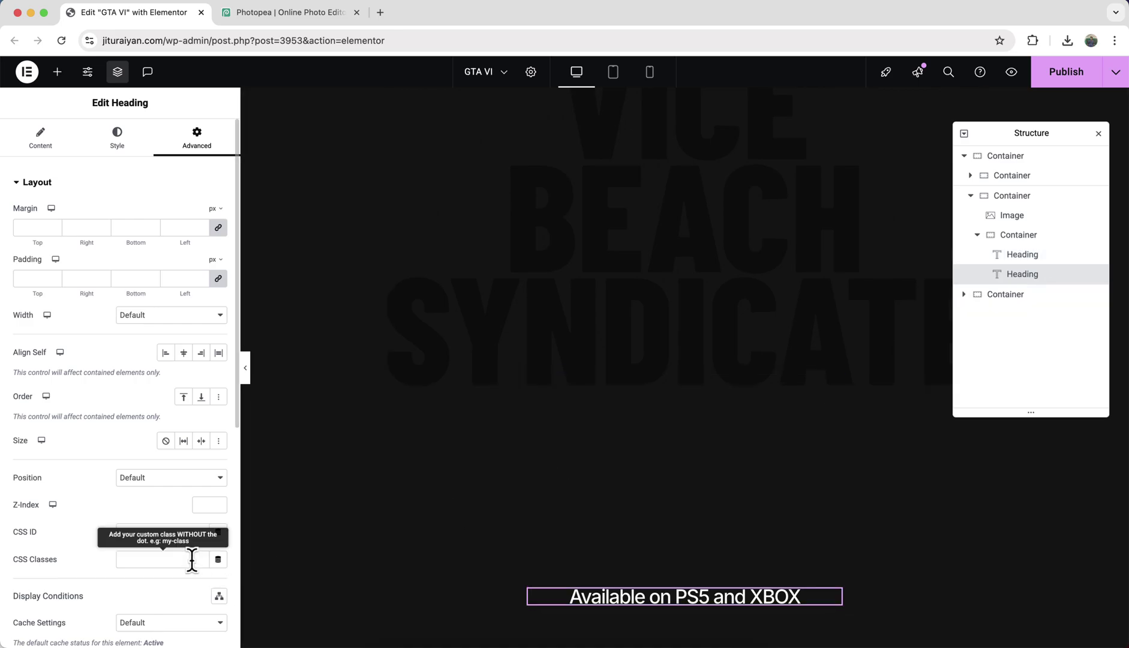
click(171, 559)
text(mdw-gta6-heading-2)
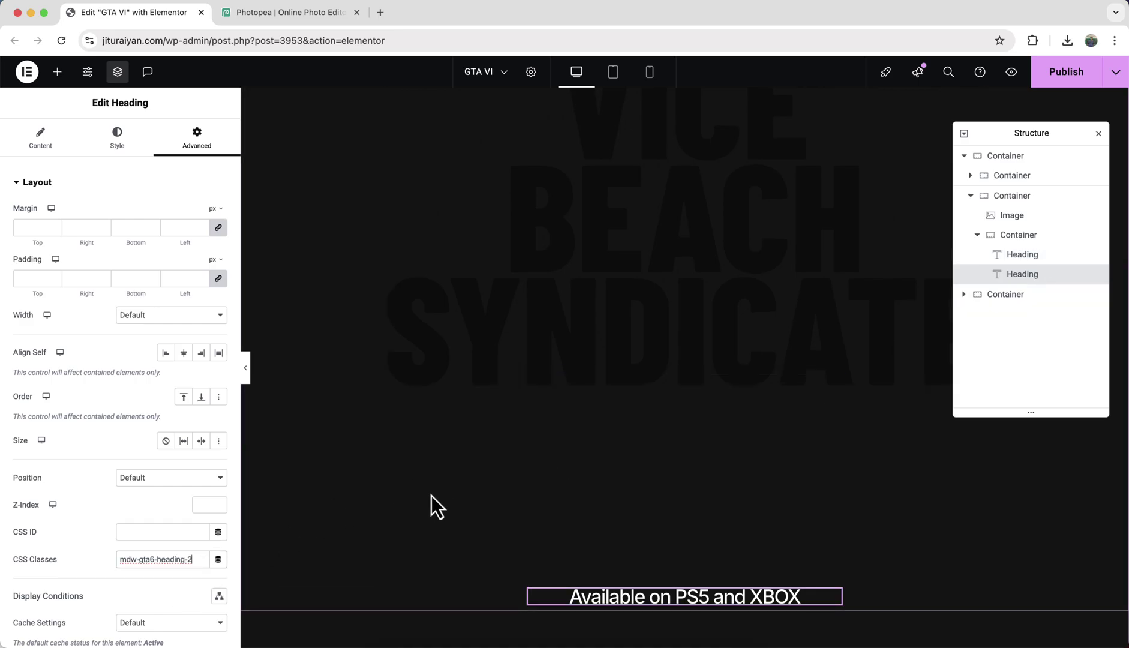
Add an HTML widget as the first item of the outermost hero container and paste the mdw-gta6-effect code into it.
click(57, 71)
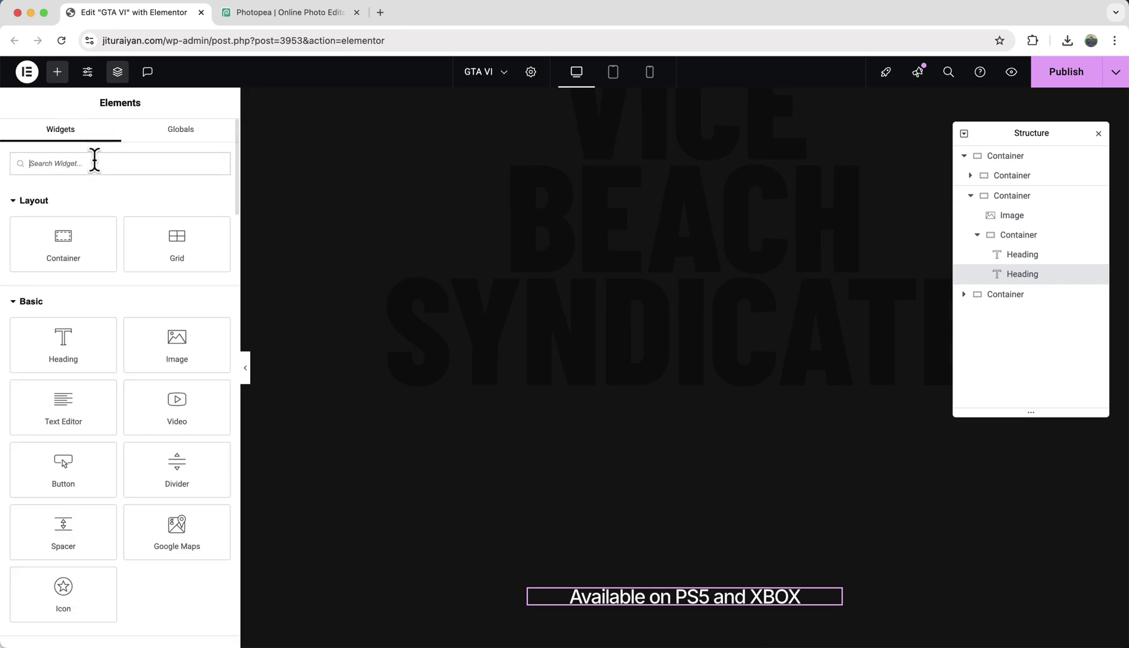
text(html)
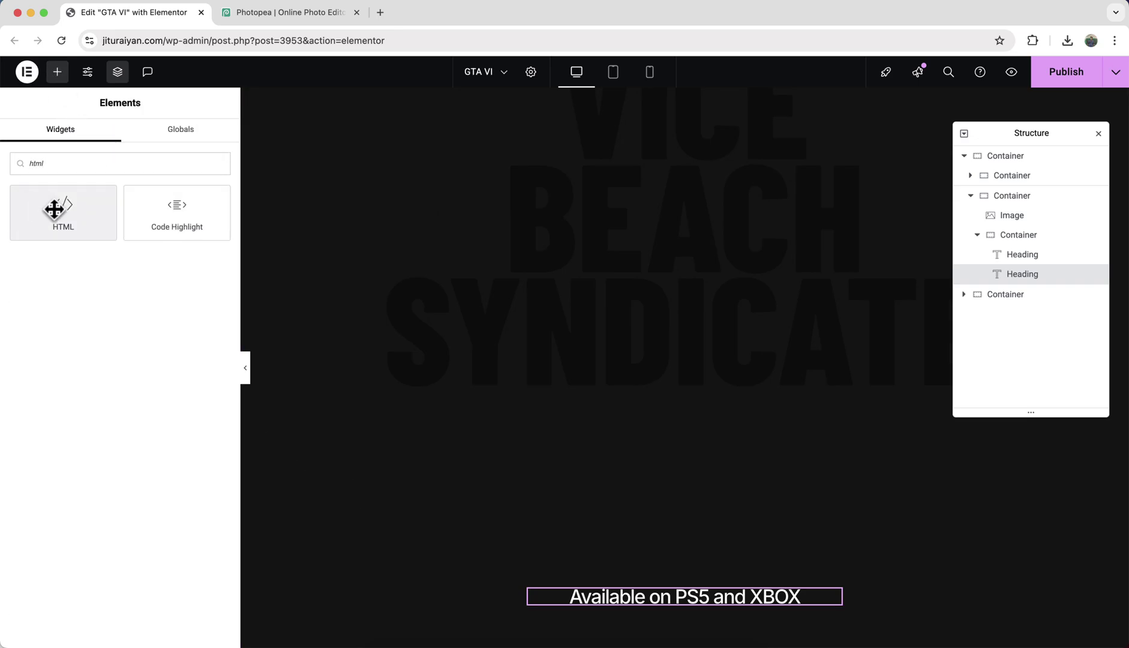
drag(54, 209, 715, 472)
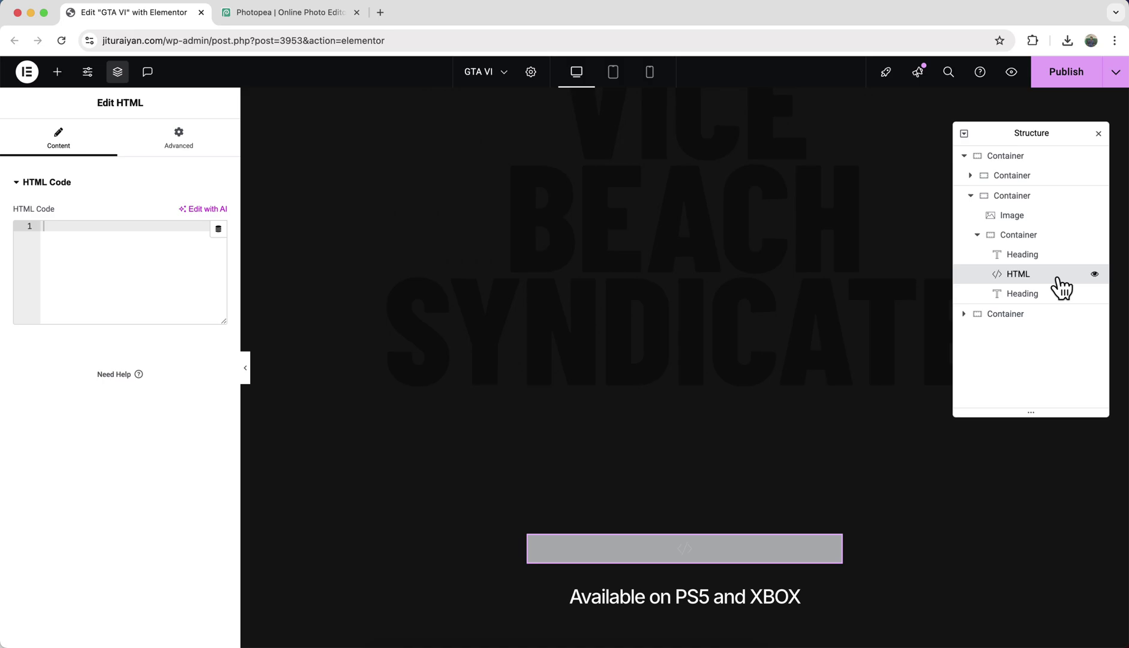
drag(1058, 279, 1041, 175)
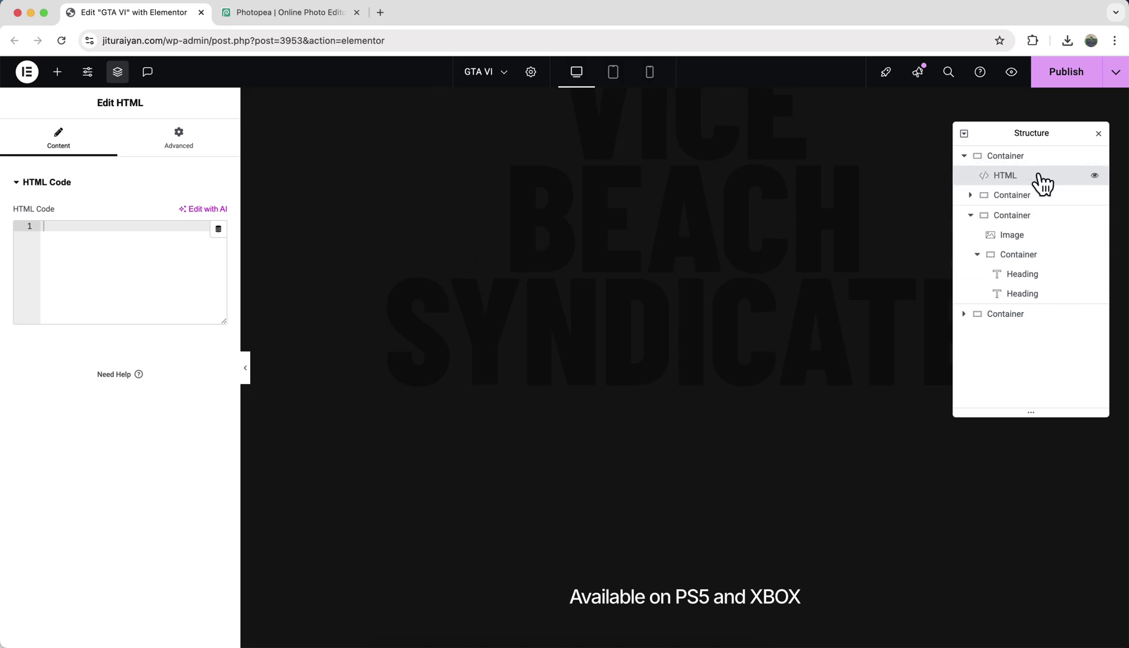
key(super+v)
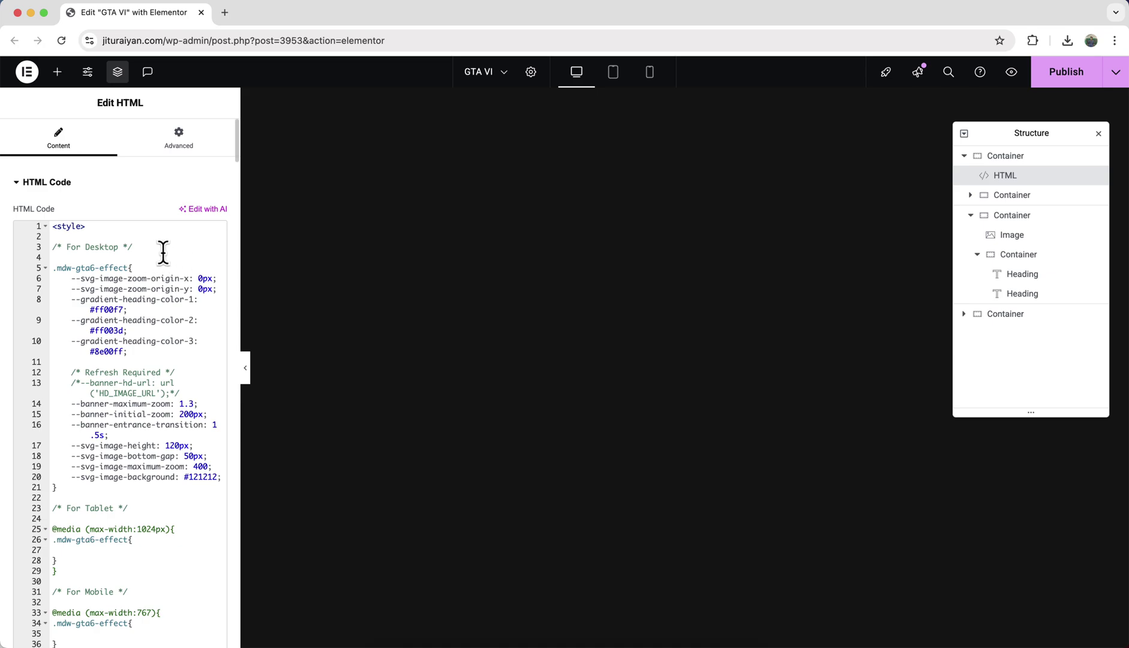
Preview the page and examine the scroll-reveal effect from the banner through the logo and headings.
click(1011, 72)
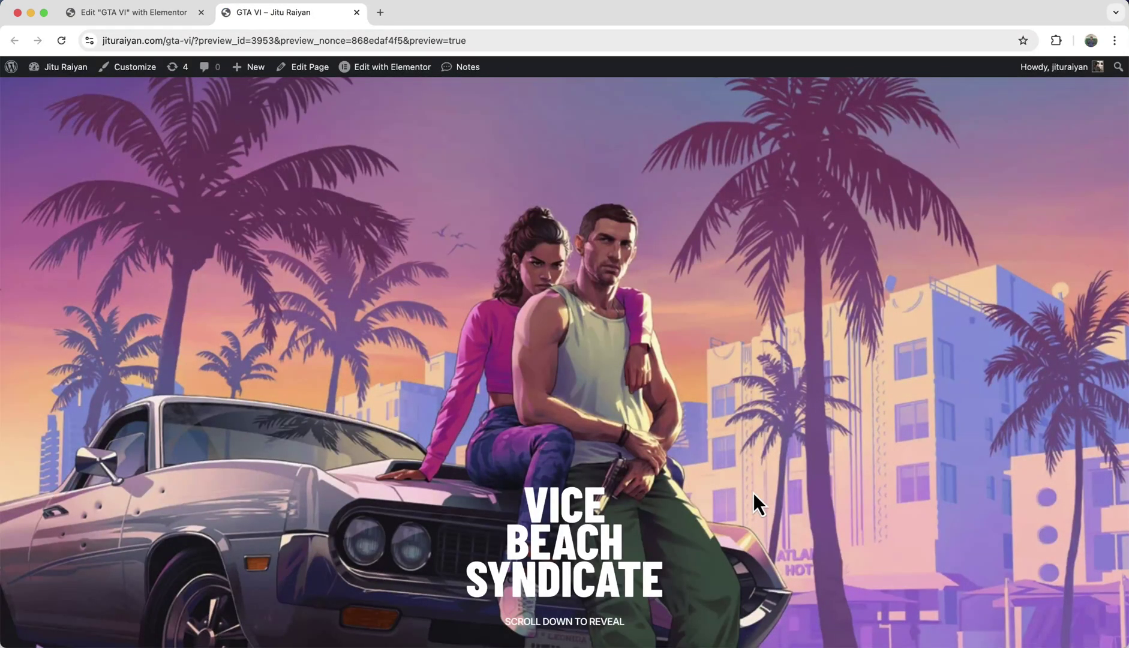
scroll(727, 499, down, 10)
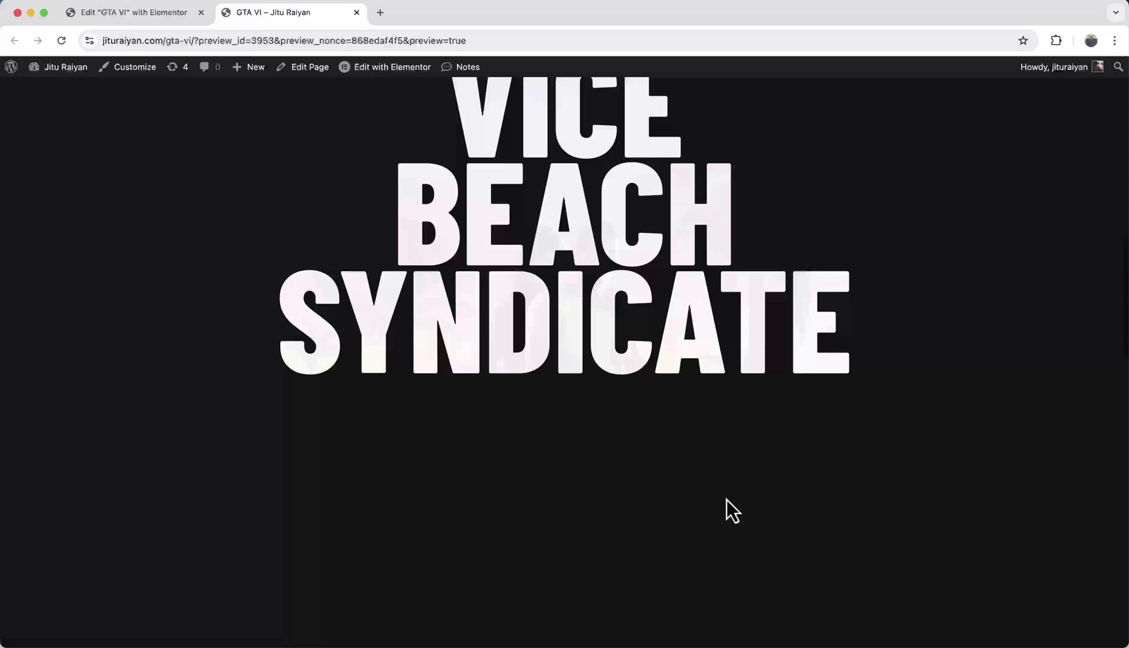
scroll(727, 499, down, 10)
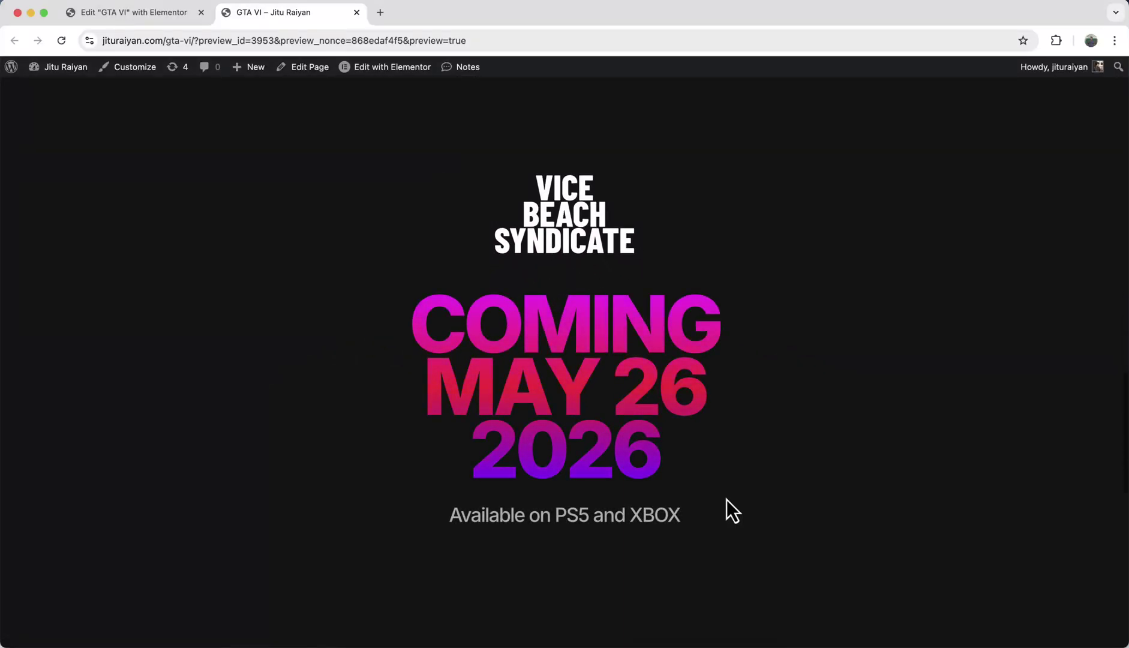
scroll(721, 373, down, 5)
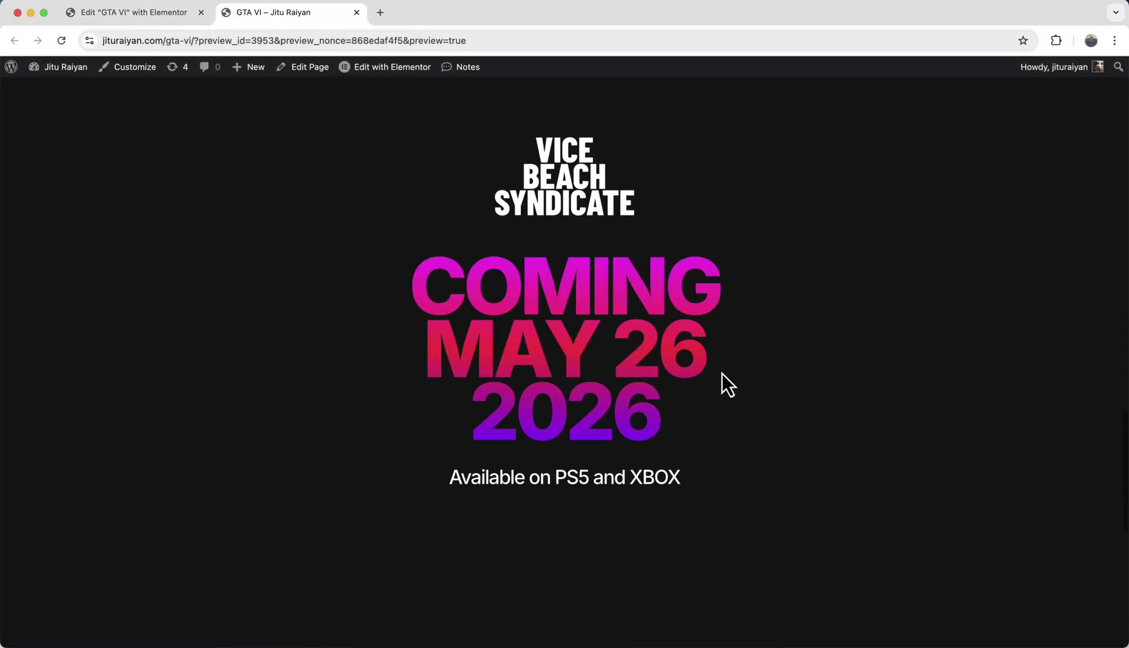
scroll(721, 384, up, 12)
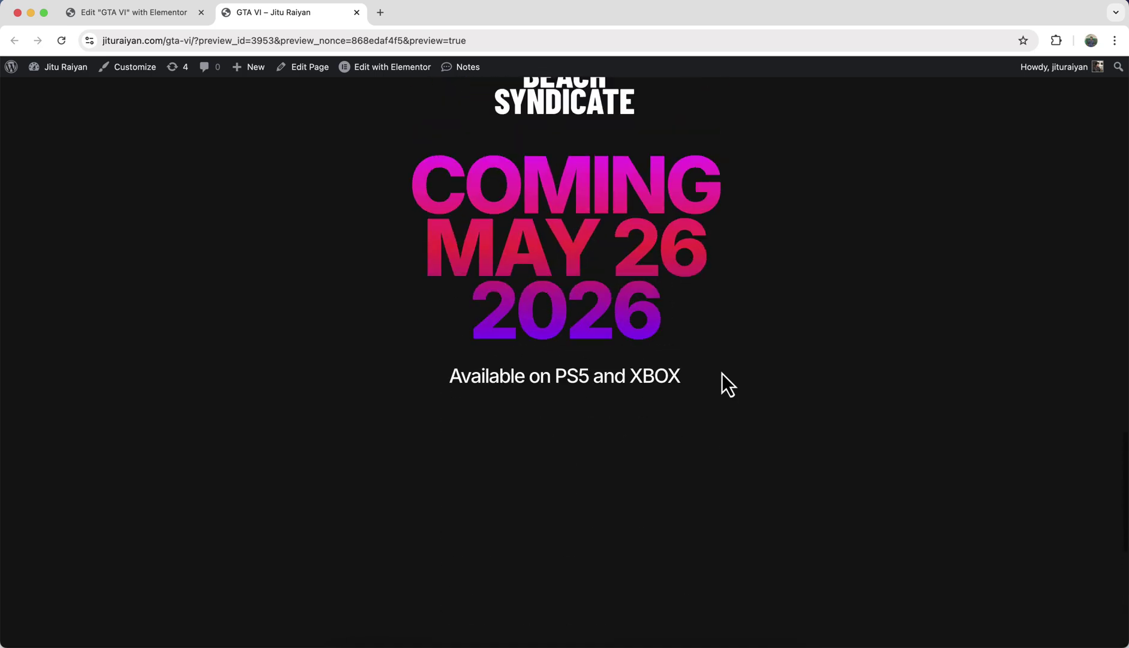
Set the SVG image zoom origin in the desktop effect code to x 2px and y 40px.
scroll(721, 373, down, 5)
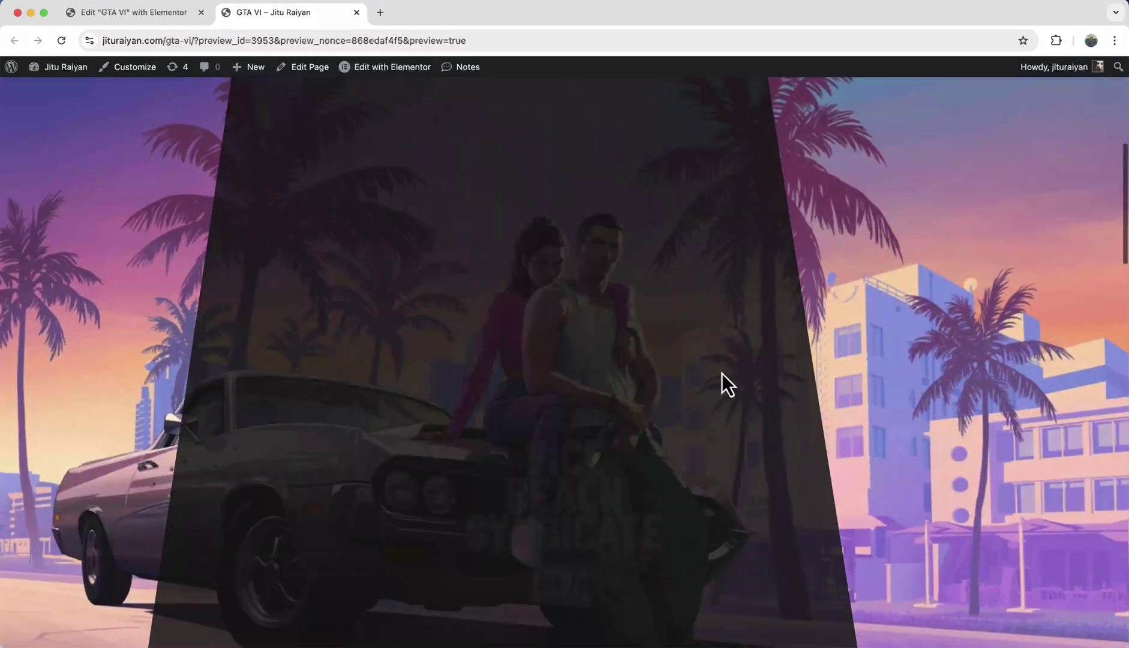
scroll(722, 373, down, 3)
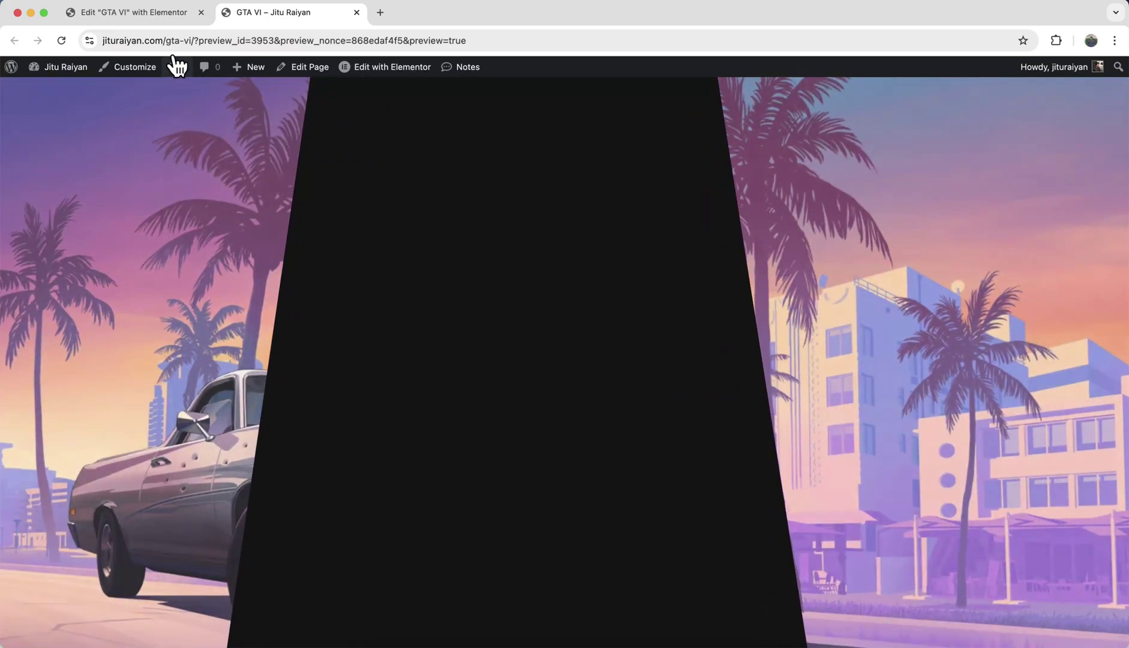
click(135, 12)
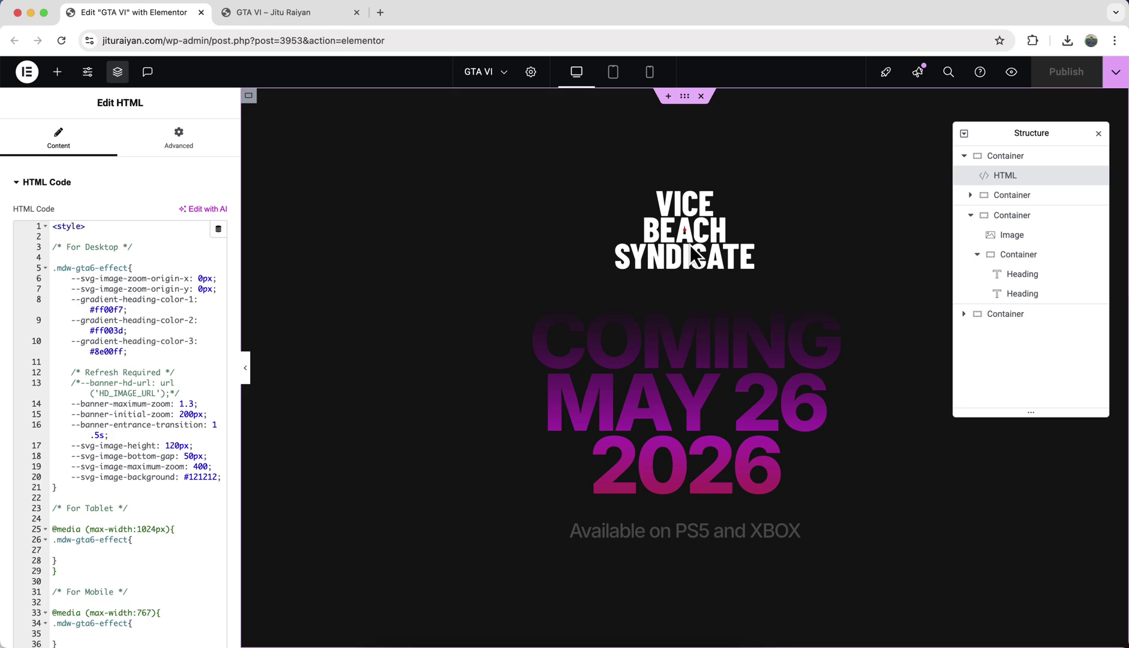
click(203, 289)
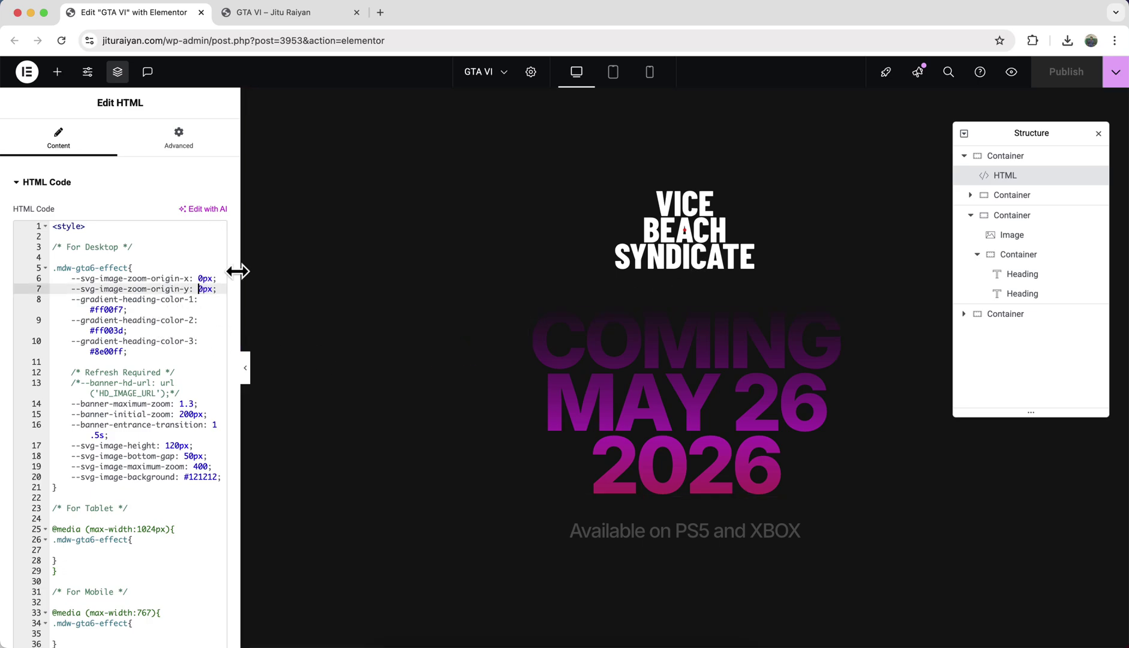
text(4)
key(Escape)
key(Up)
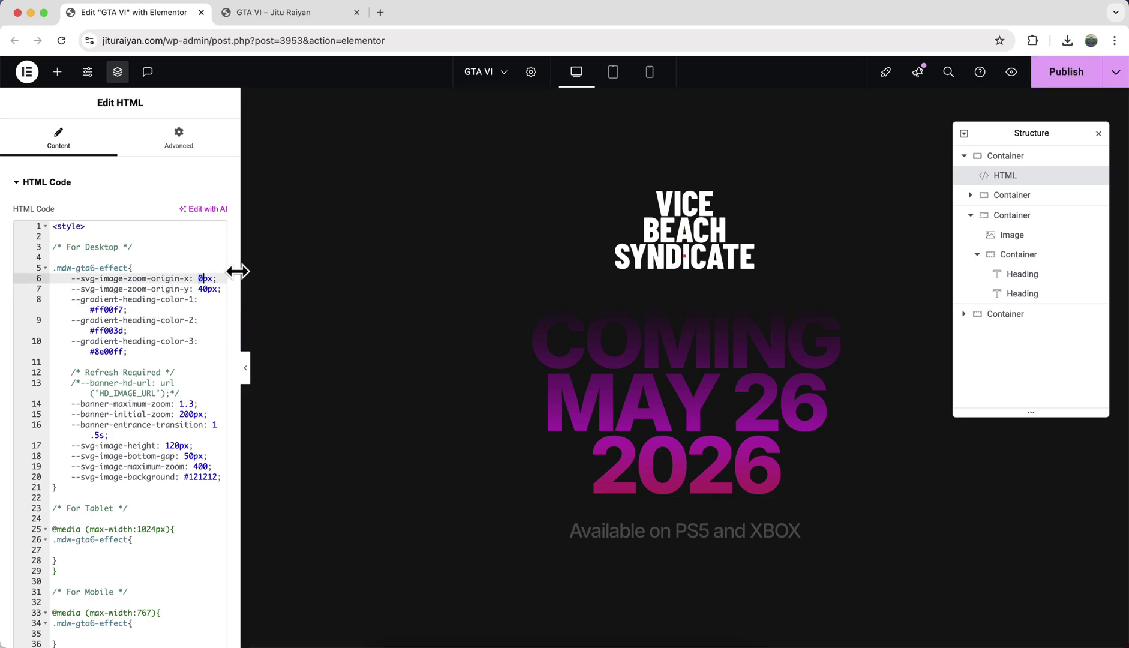
text(2)
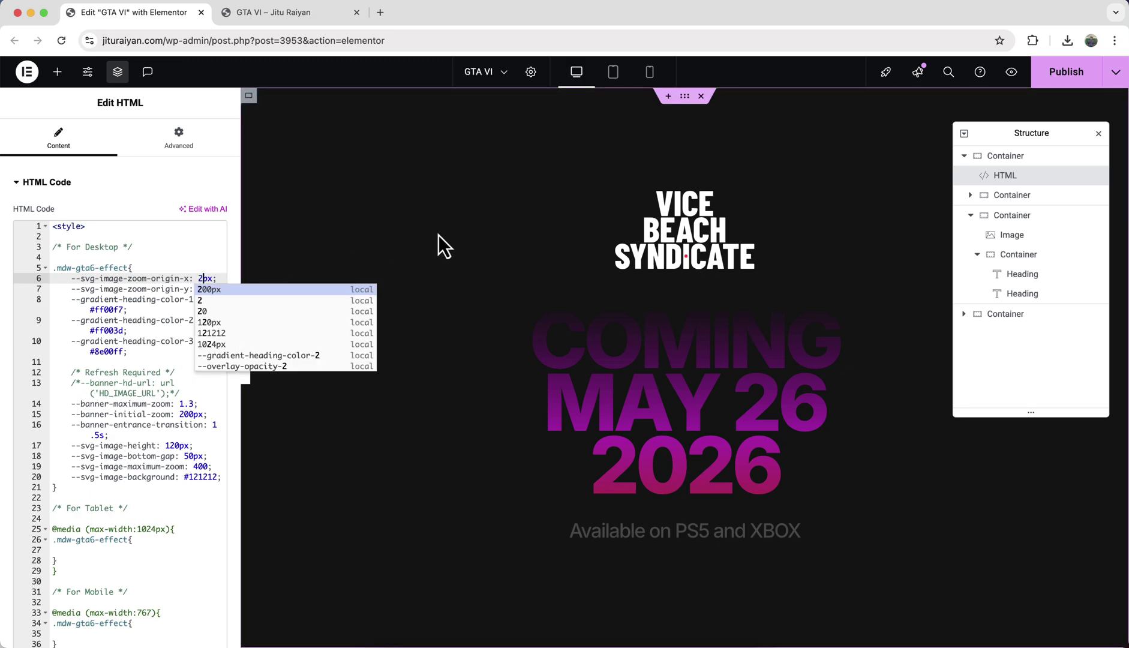
key(Escape)
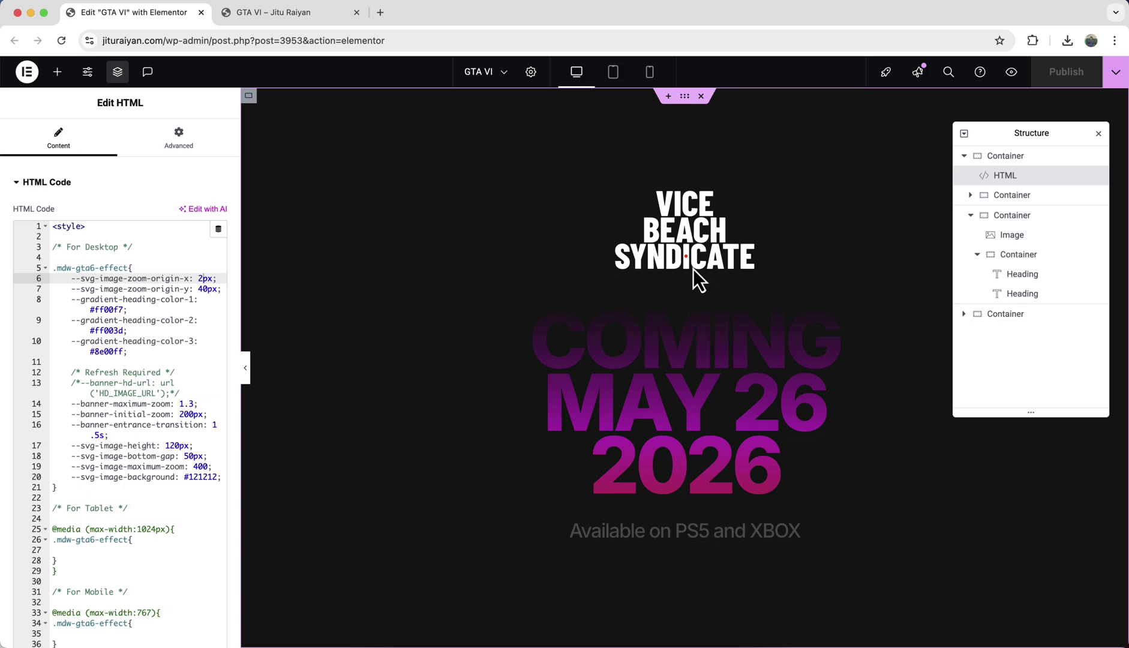
Examine the logo zoom and banner reveal on the page preview with the adjusted zoom origin.
key(ctrl+Tab)
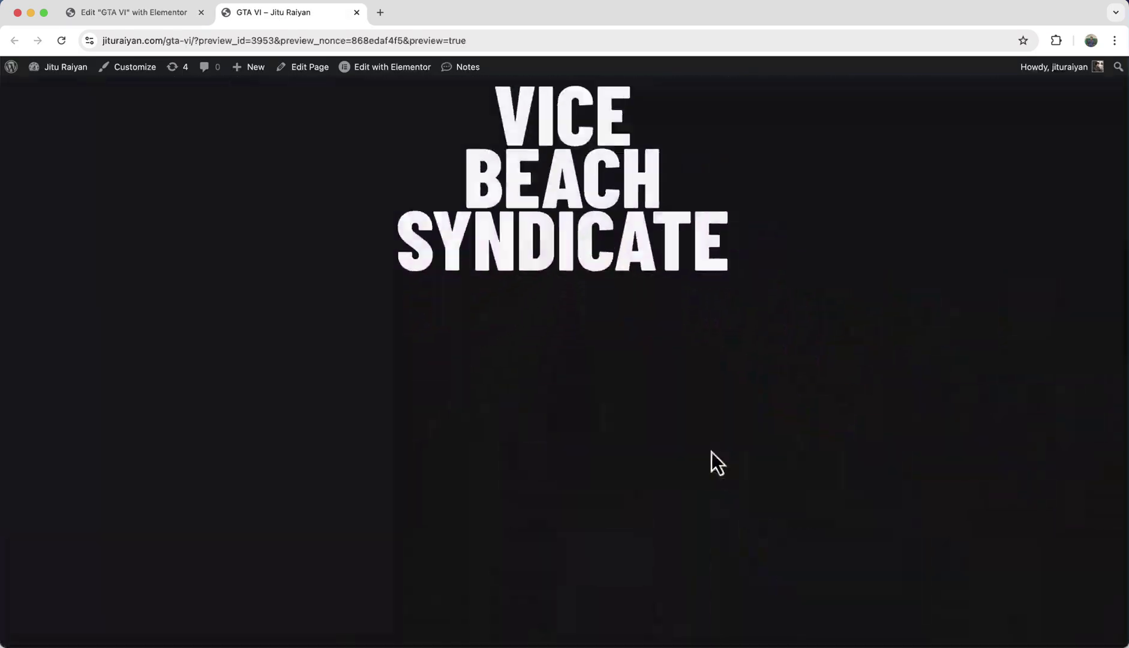
scroll(712, 451, down, 10)
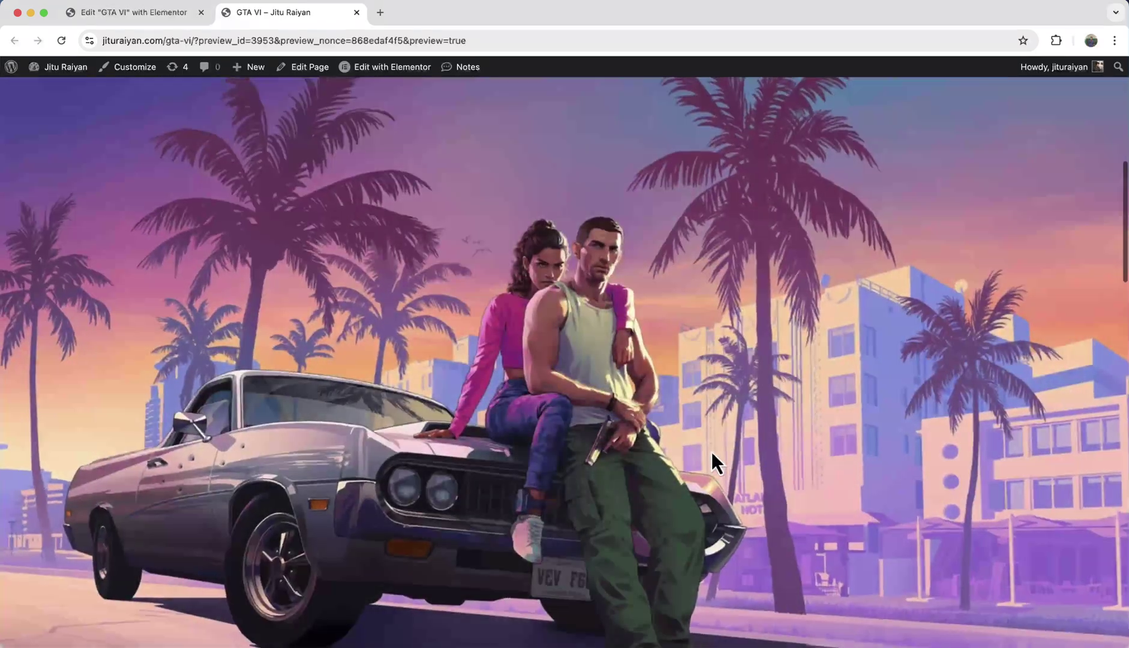
scroll(712, 452, up, 2)
scroll(712, 452, up, 4)
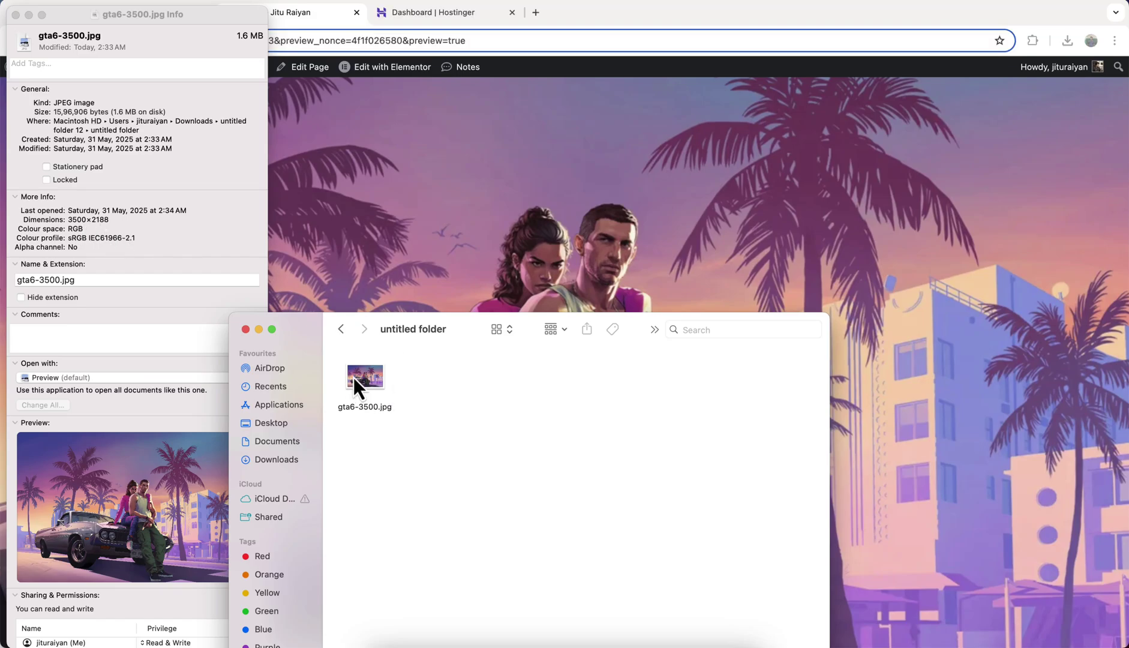
Switch to the Hostinger dashboard and turn off Smart image optimisation in the website's CDN settings.
click(545, 221)
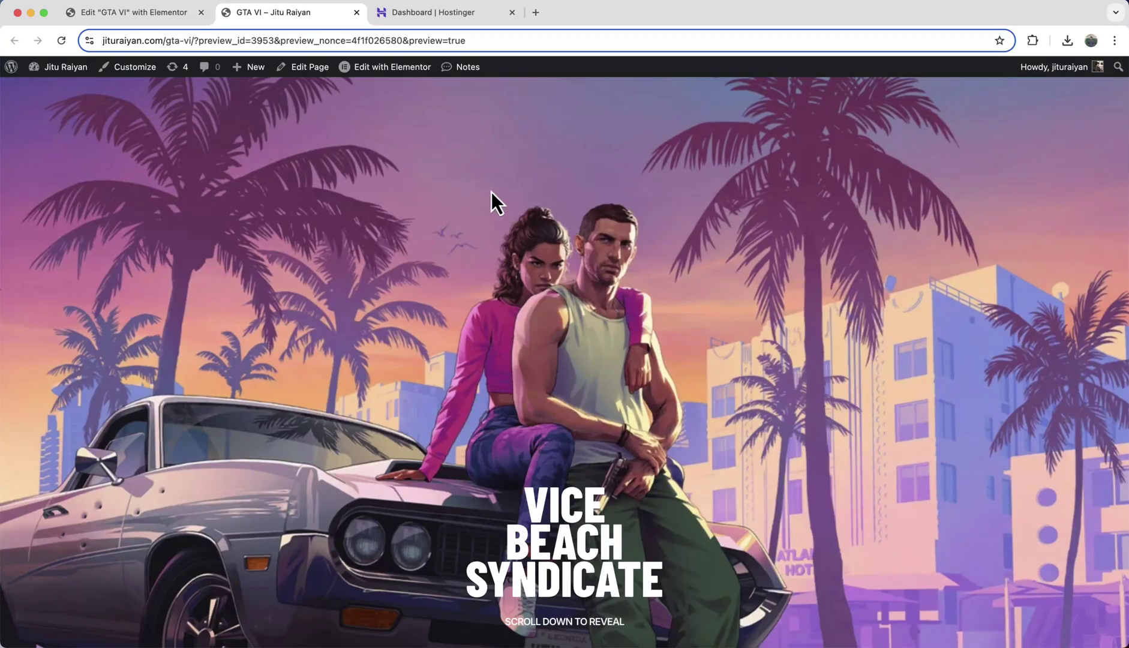
click(450, 14)
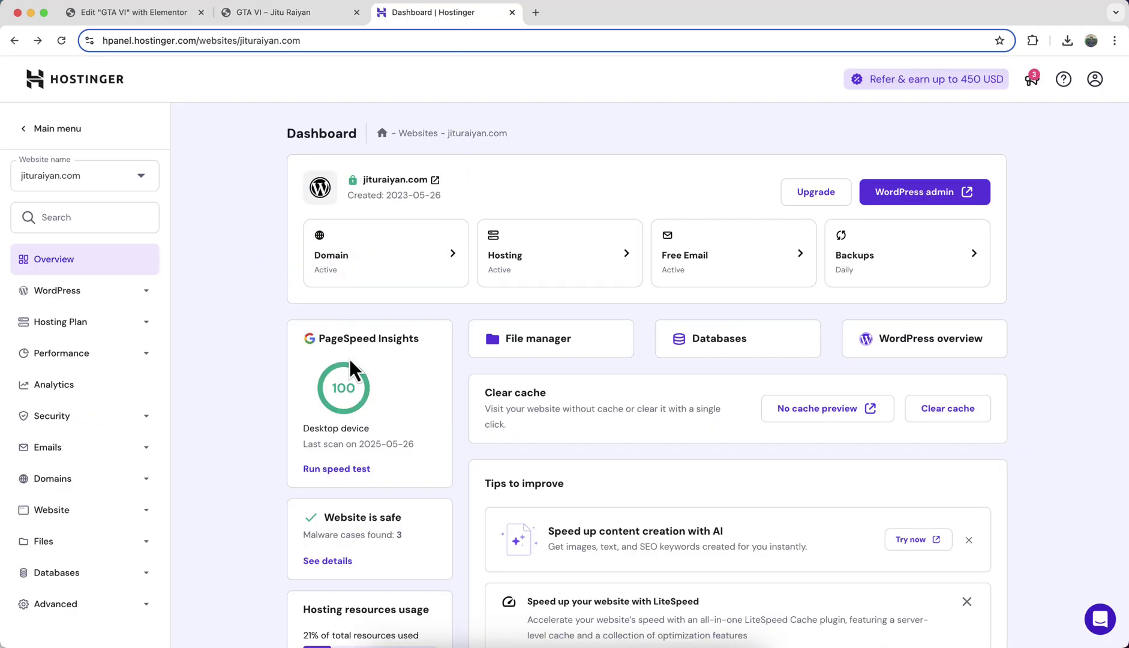
click(124, 359)
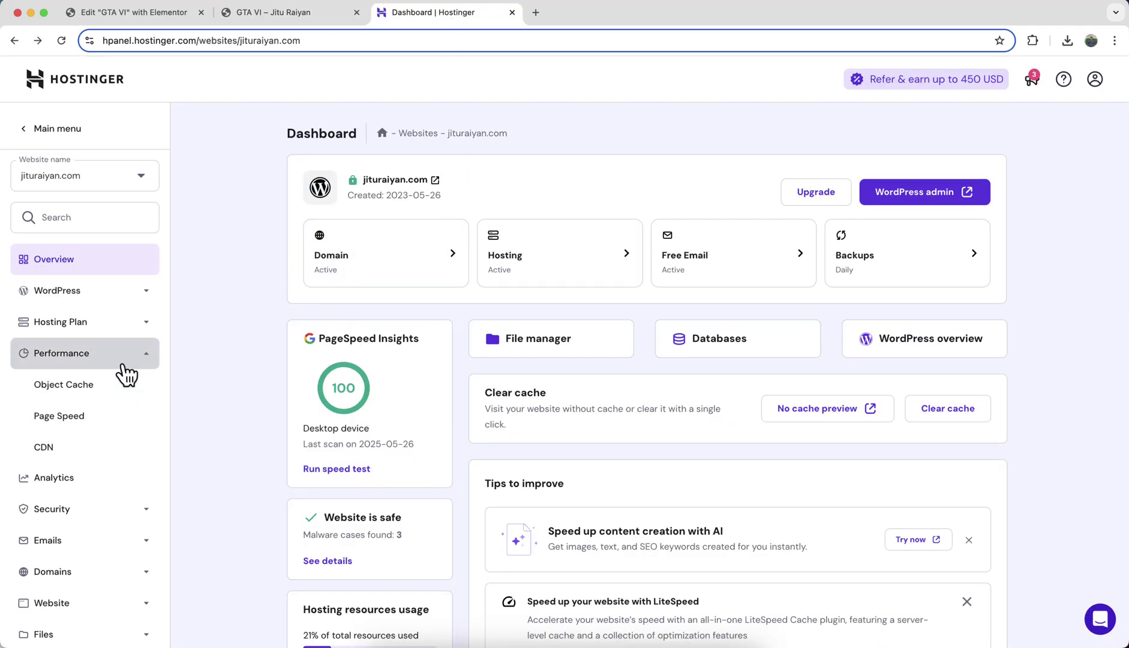
click(83, 451)
click(950, 287)
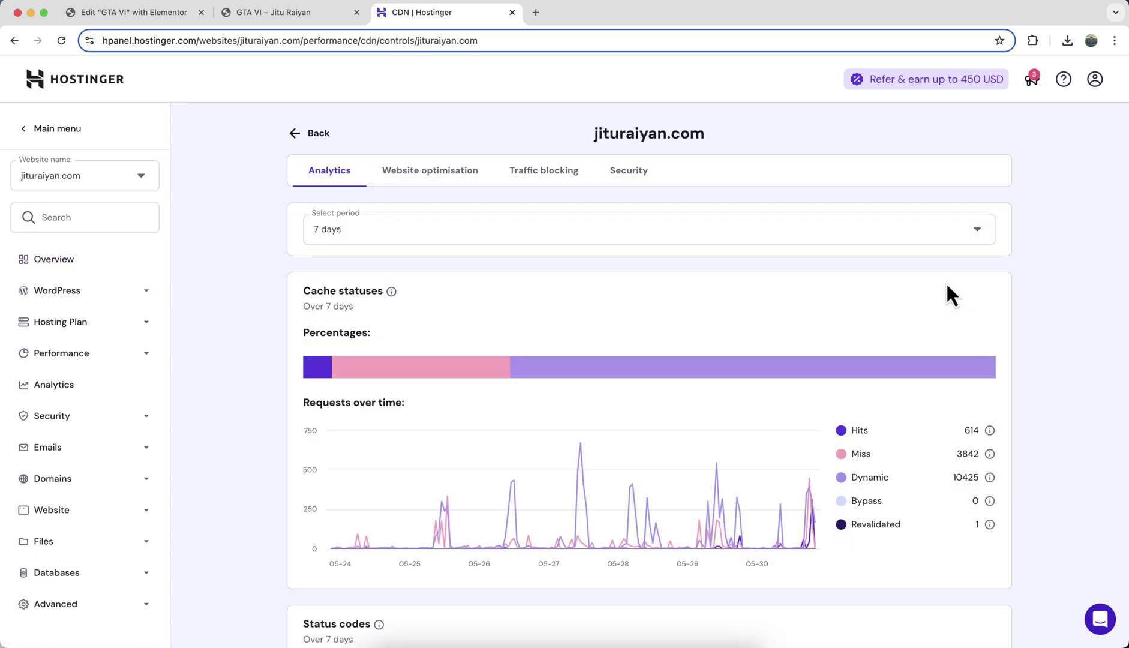
click(448, 172)
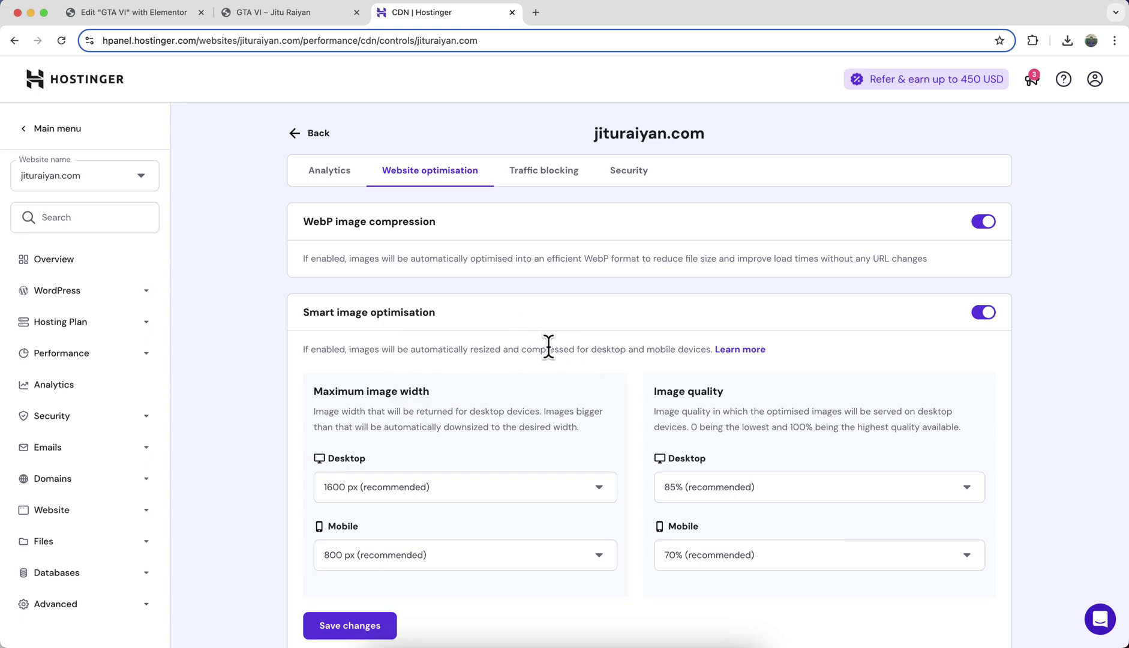
click(983, 313)
Open WP File Manager in the WordPress admin and go to the wp-content/uploads/2025/05 folder.
click(611, 12)
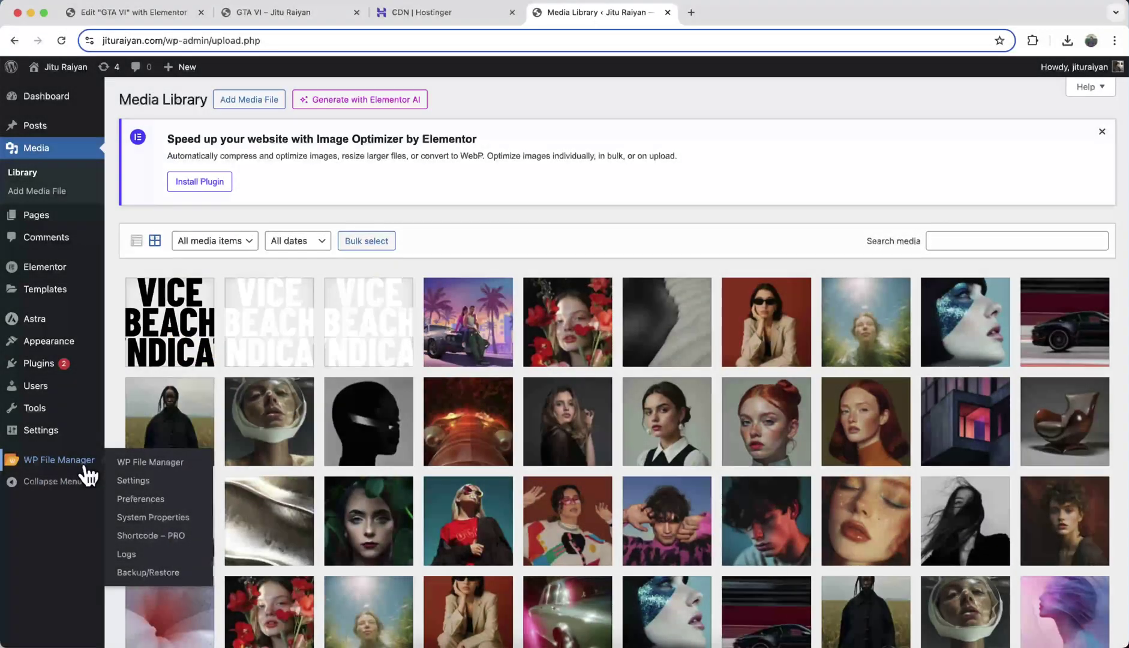
click(84, 461)
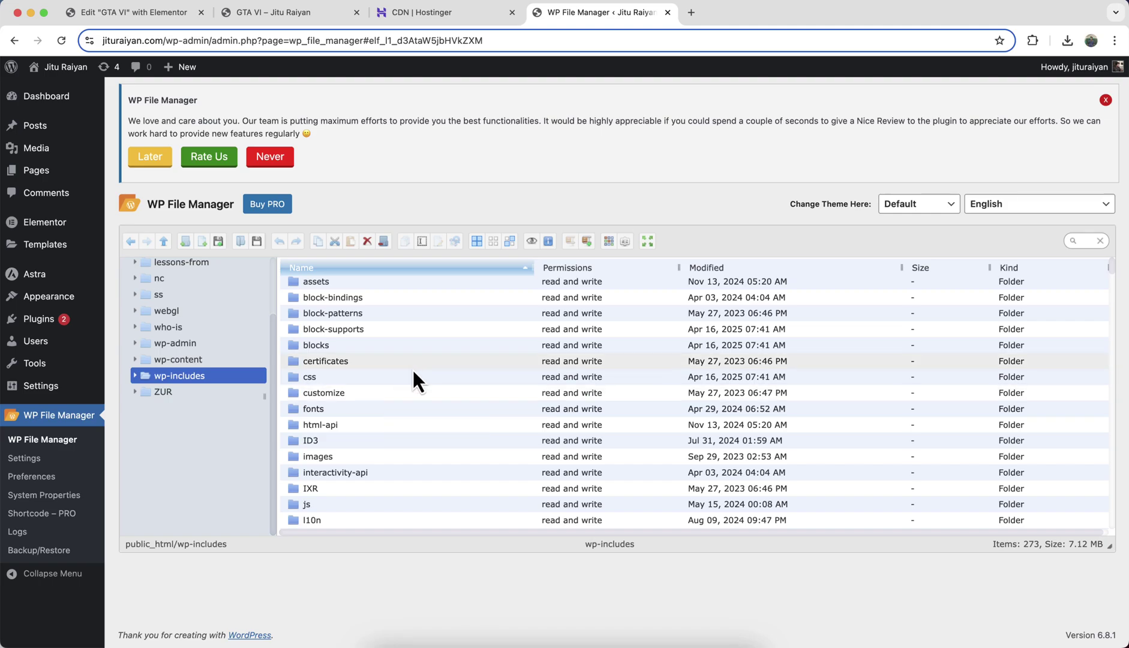
click(134, 363)
click(145, 475)
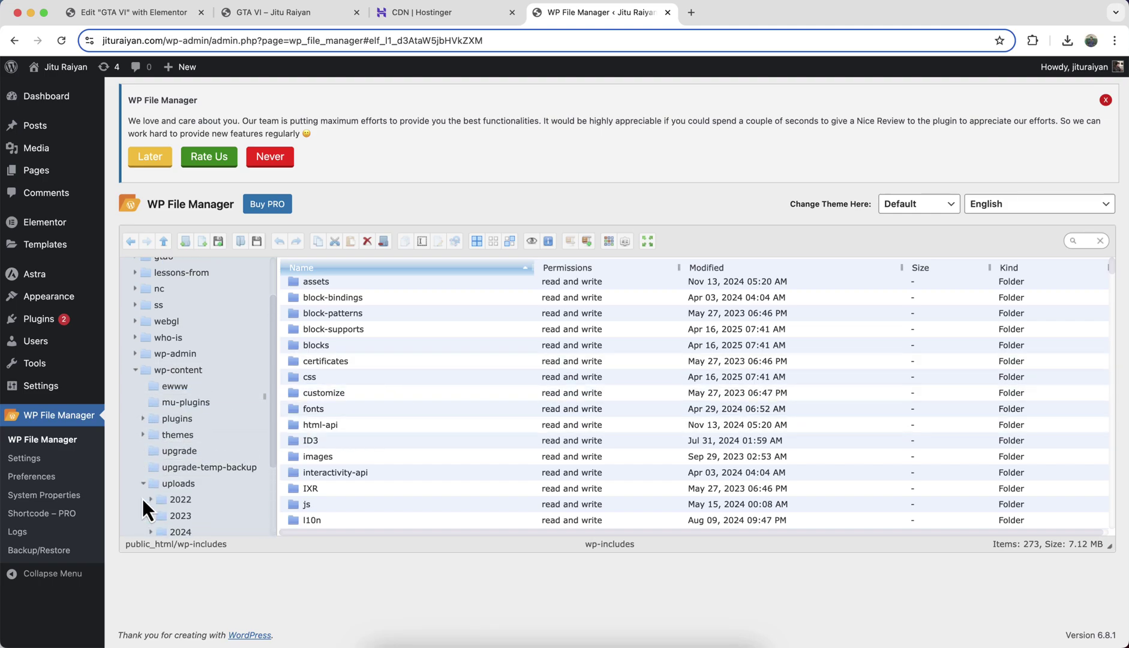
click(154, 463)
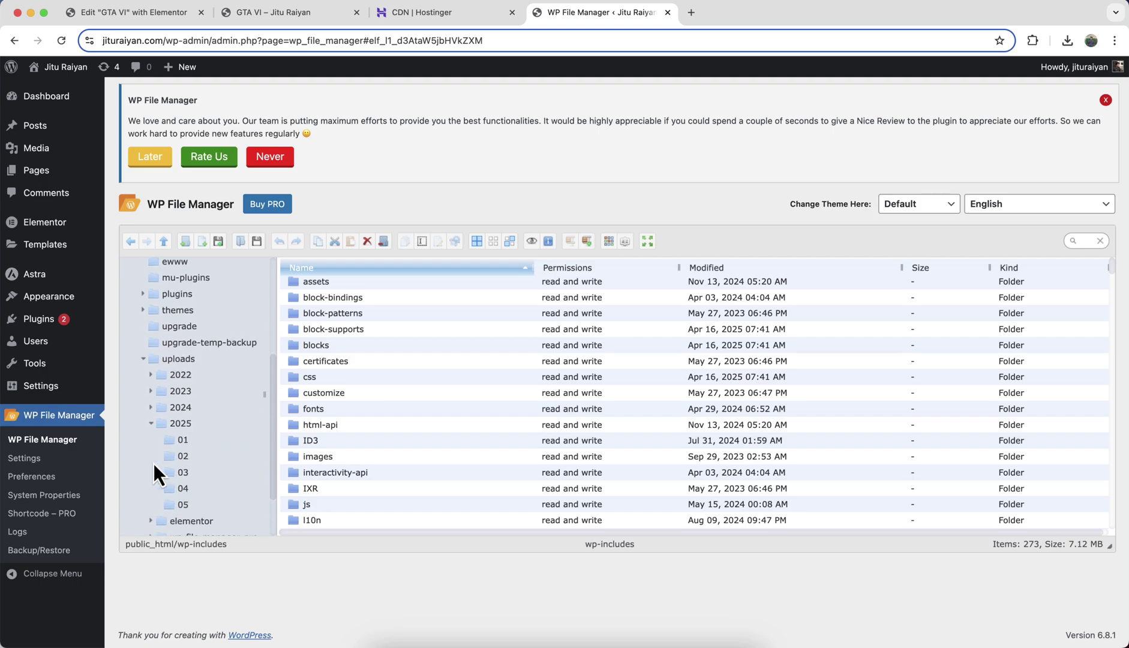
click(180, 442)
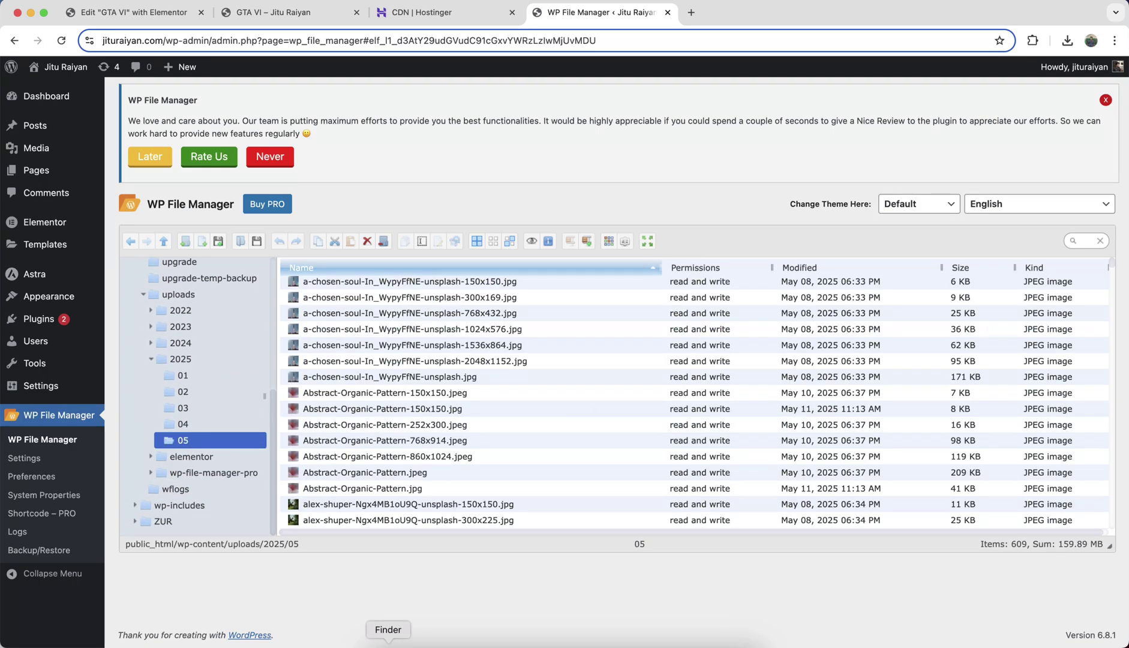
Upload gta6-3500.jpg from Finder into the 2025/05 uploads folder.
click(388, 643)
drag(401, 500, 955, 353)
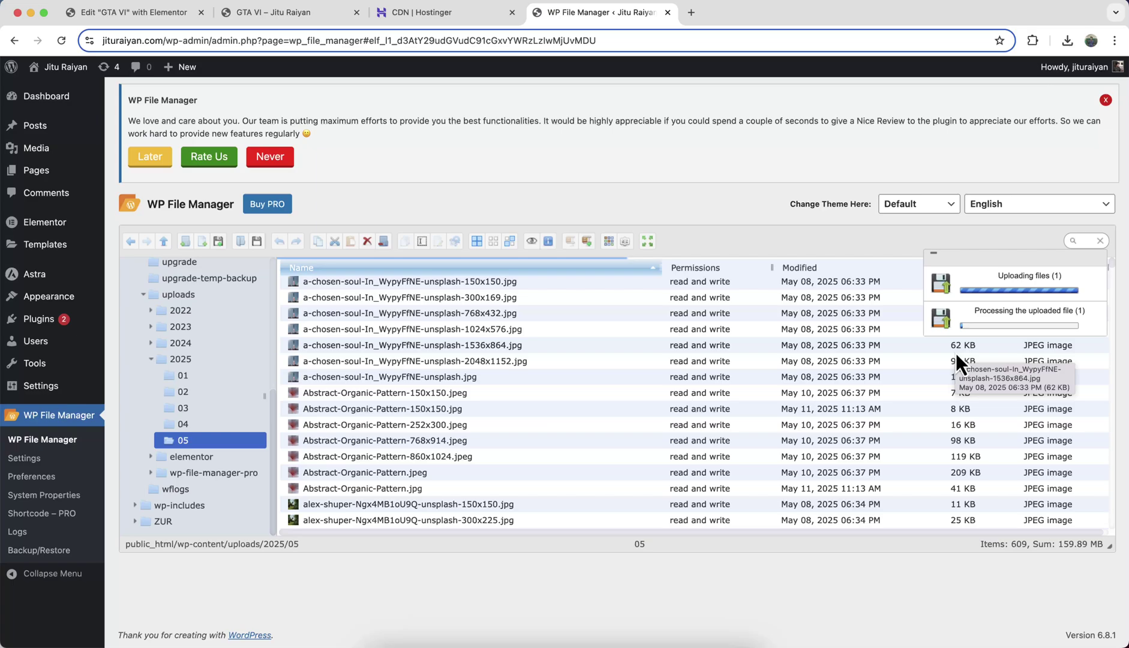
scroll(553, 418, down, 1)
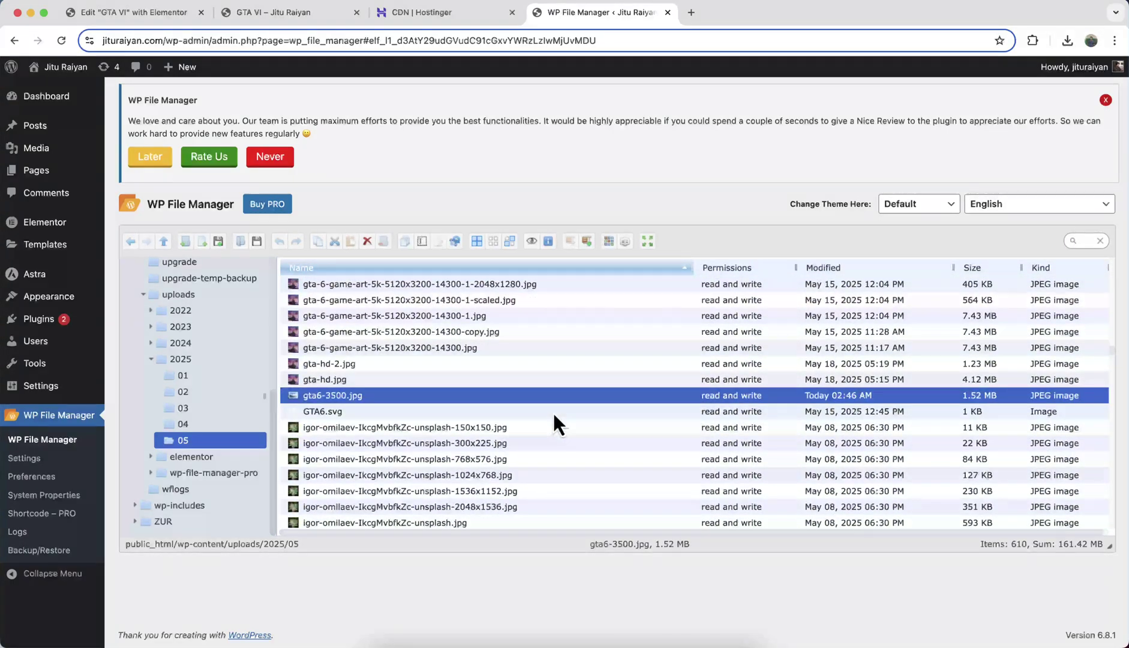
Open the uploaded gta6-3500.jpg and copy its URL up to the .jpg extension, without the query string.
right_click(479, 399)
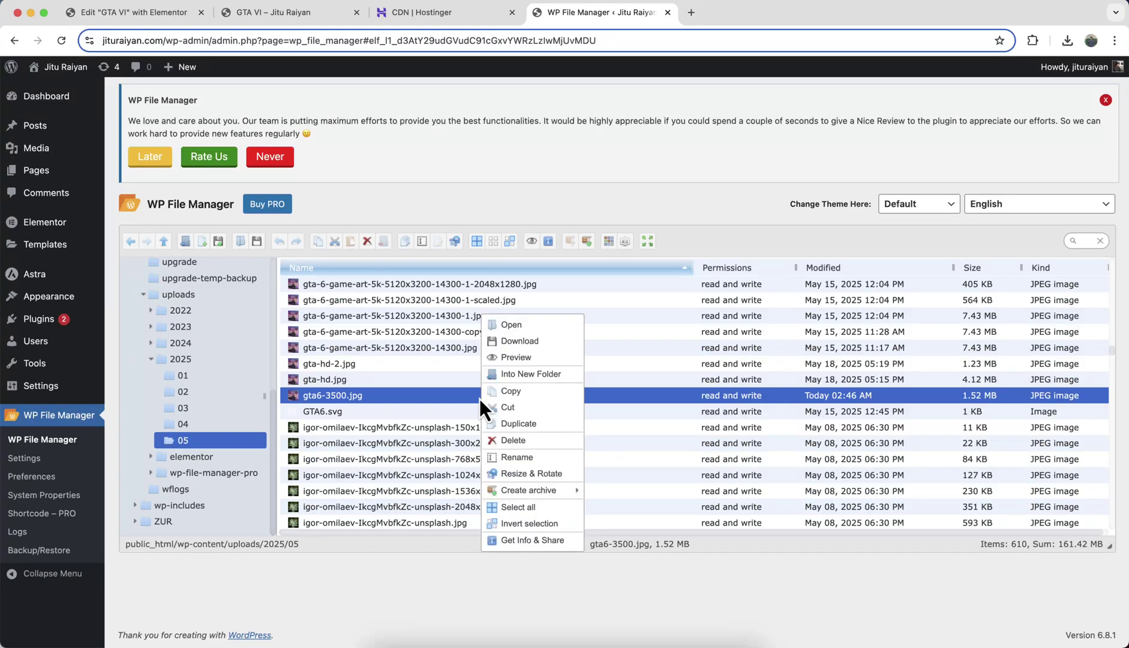
click(521, 328)
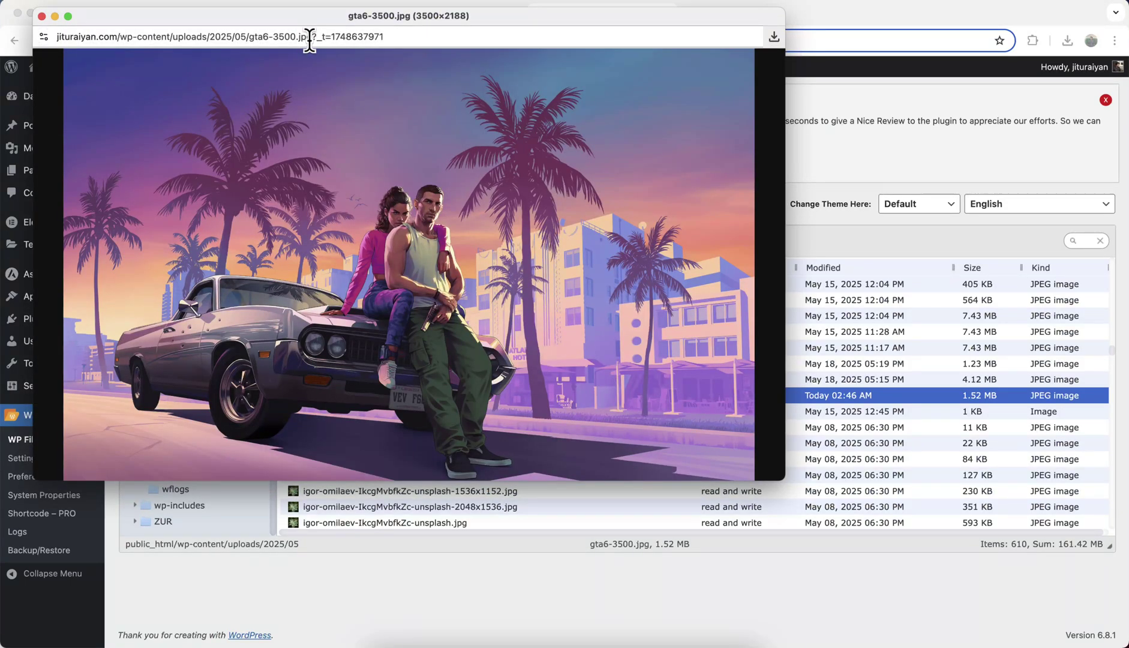
drag(309, 41, 61, 58)
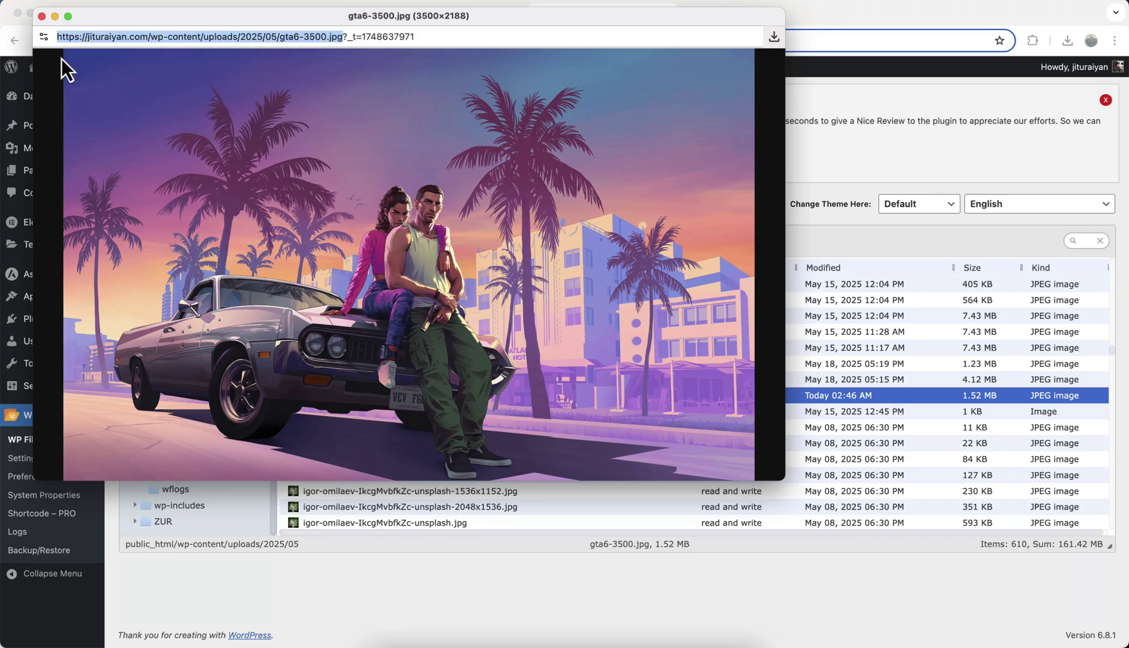
click(41, 18)
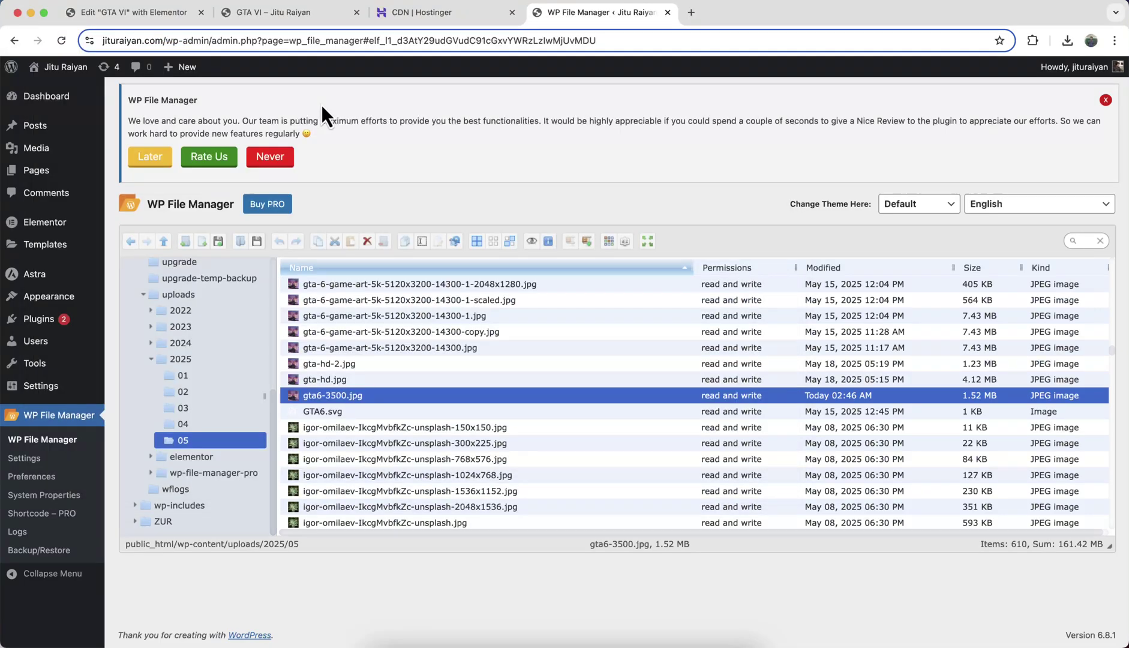
Uncomment the --banner-hd-url line in the Elementor HTML code and replace HD_IMAGE_URL with the copied gta6-3500.jpg address.
click(174, 22)
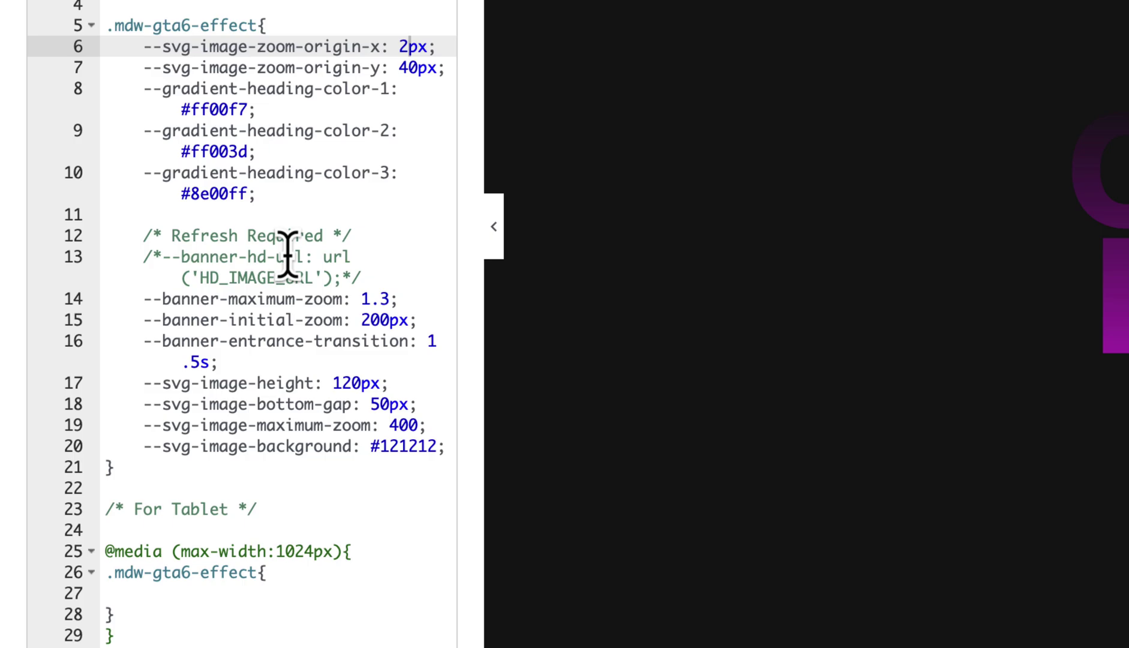
click(312, 267)
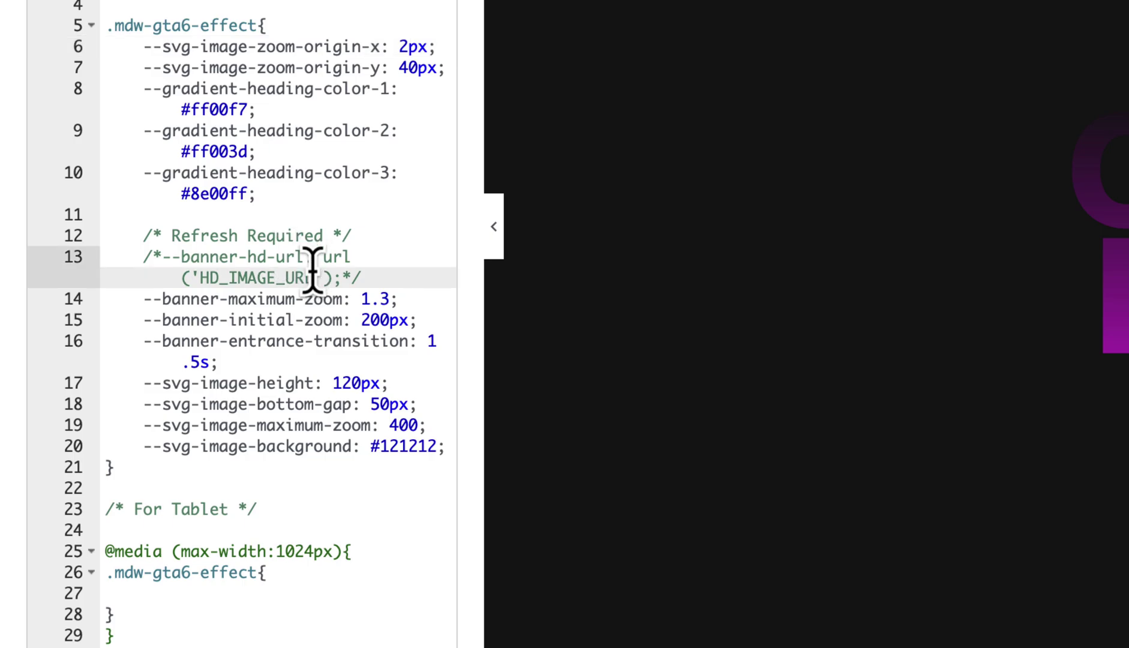
key(ctrl+slash)
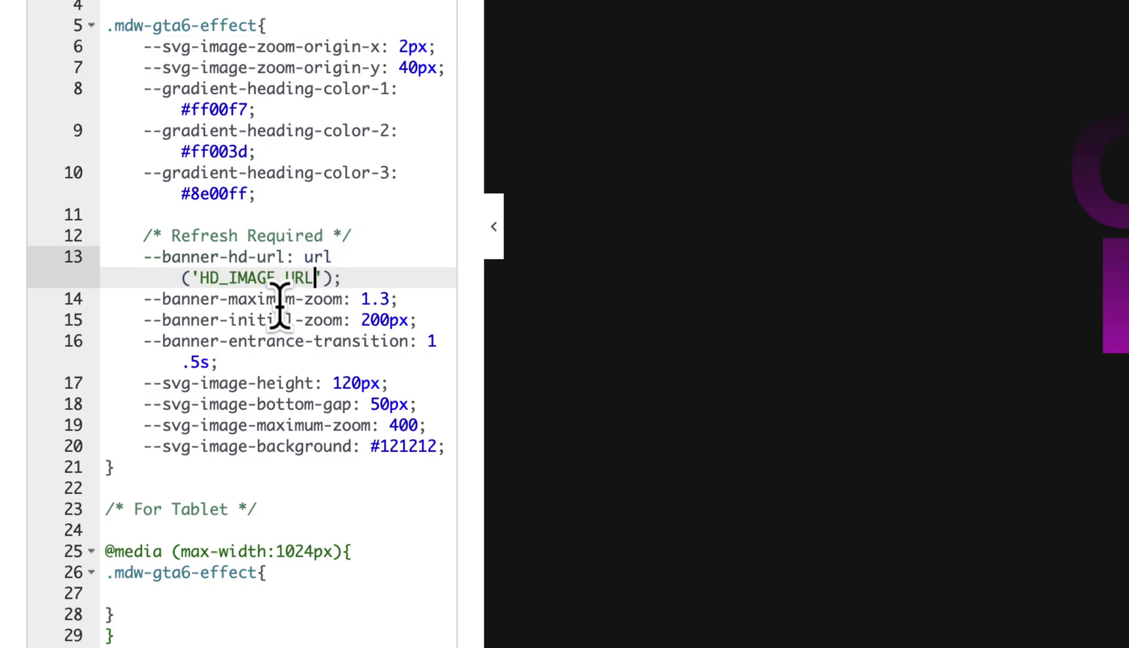
double_click(234, 277)
text(https://jituraiyan.com/wp-content/uploads/2025/05/gta6-1500.jpg)
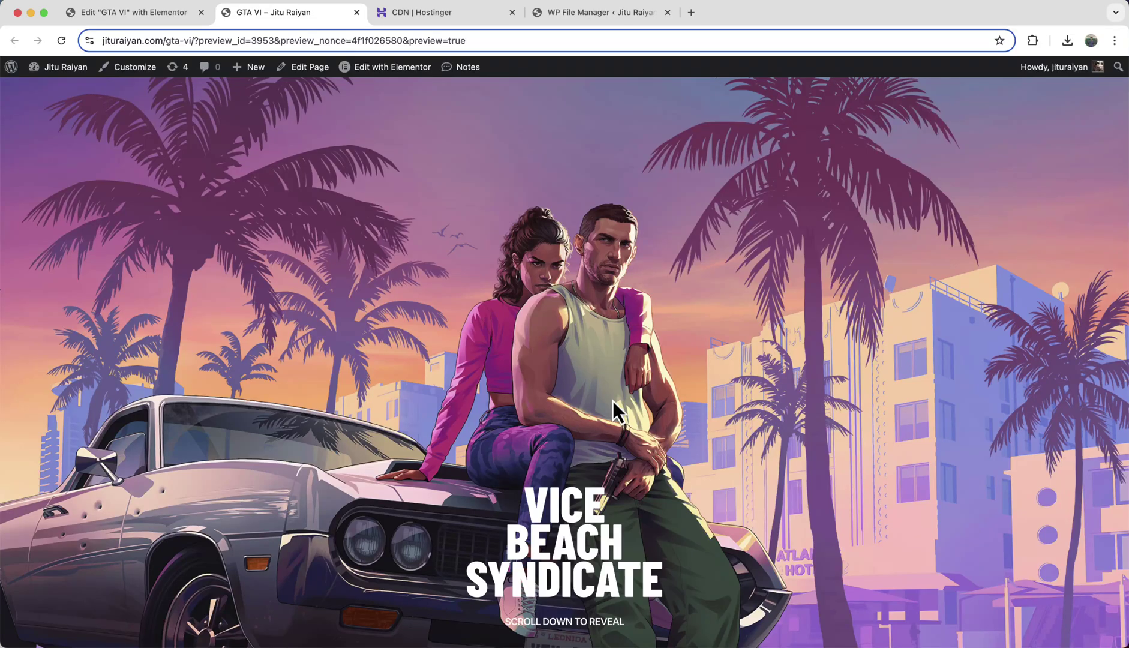
Set the banner logo image's width to 200 px for the tablet layout.
key(ctrl+shift+Tab)
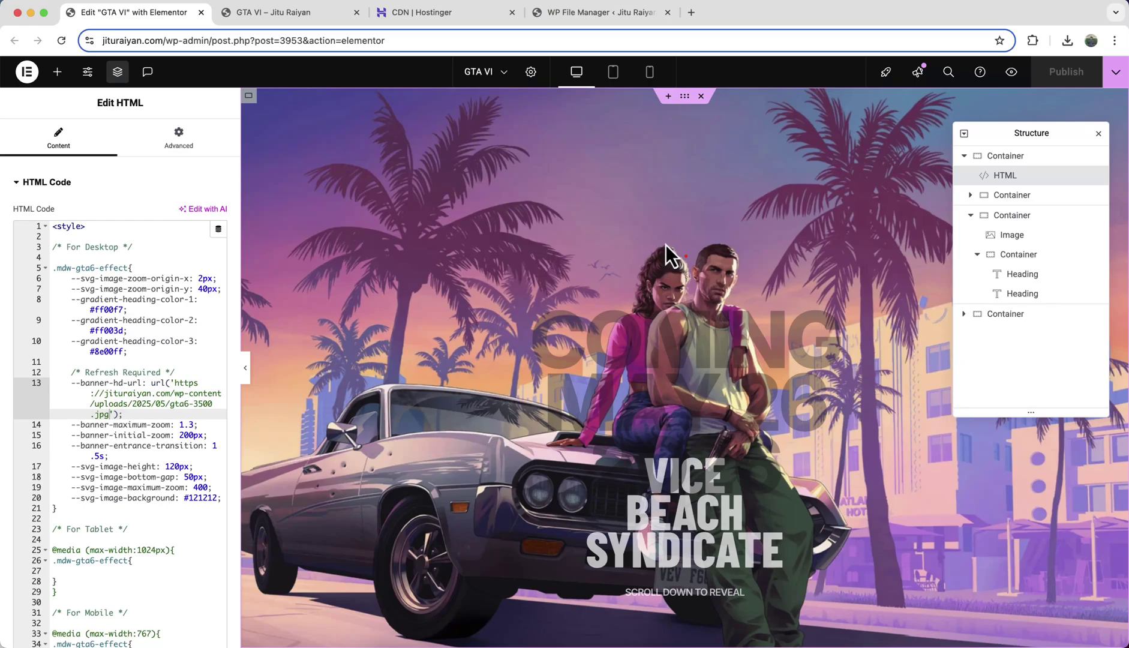
click(613, 71)
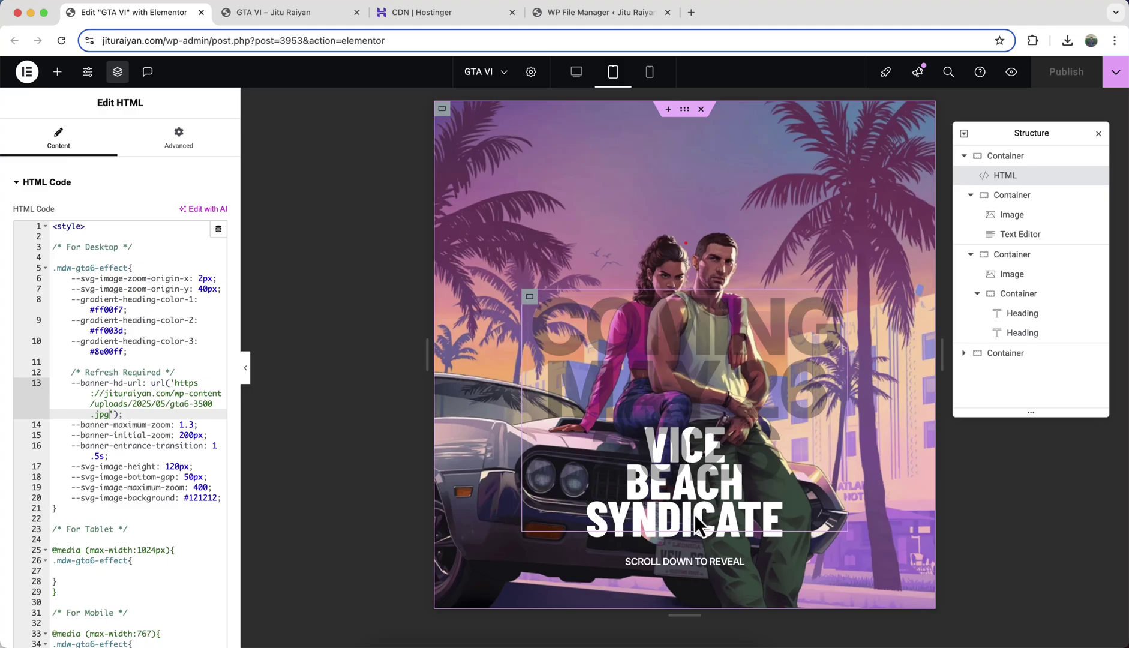
click(1046, 217)
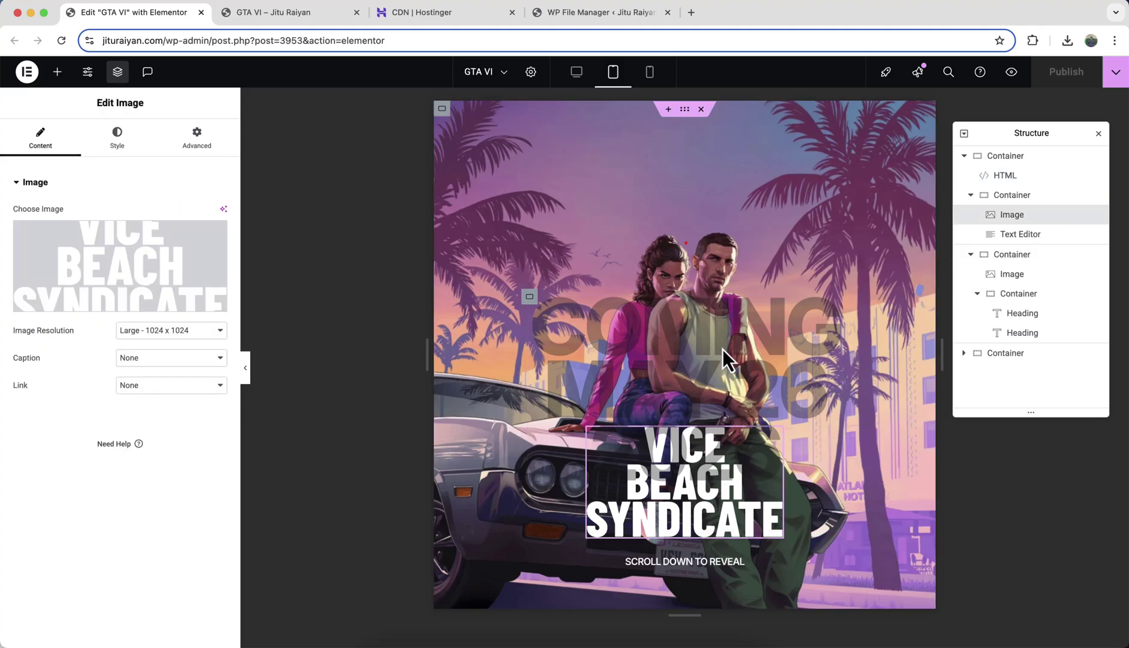
click(117, 138)
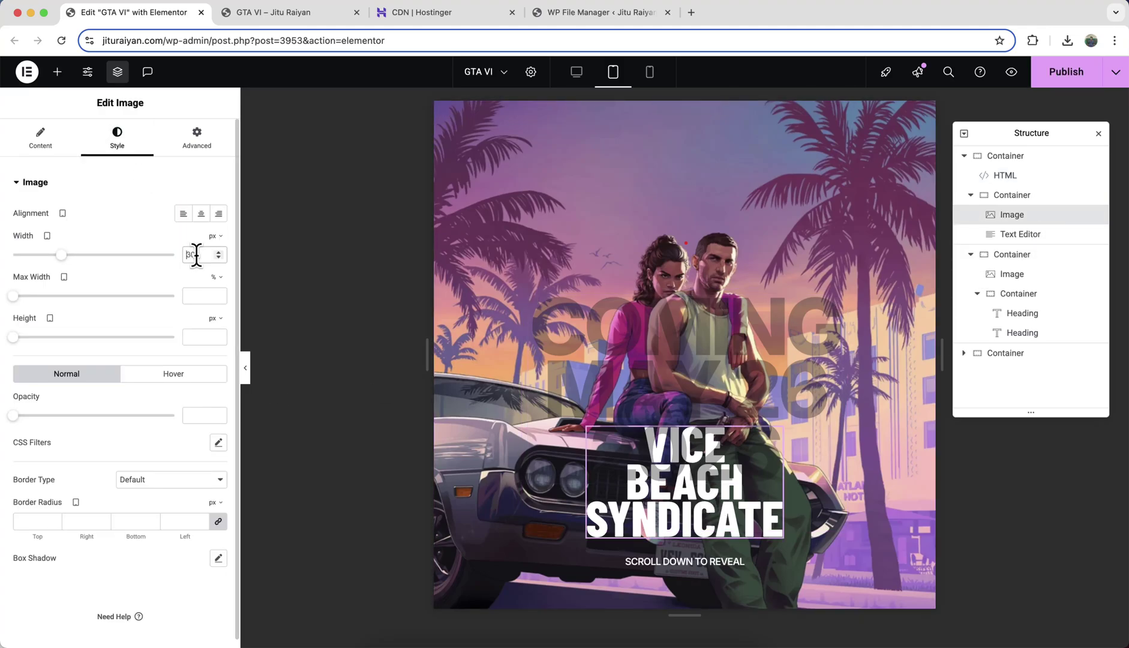
double_click(196, 254)
text(200)
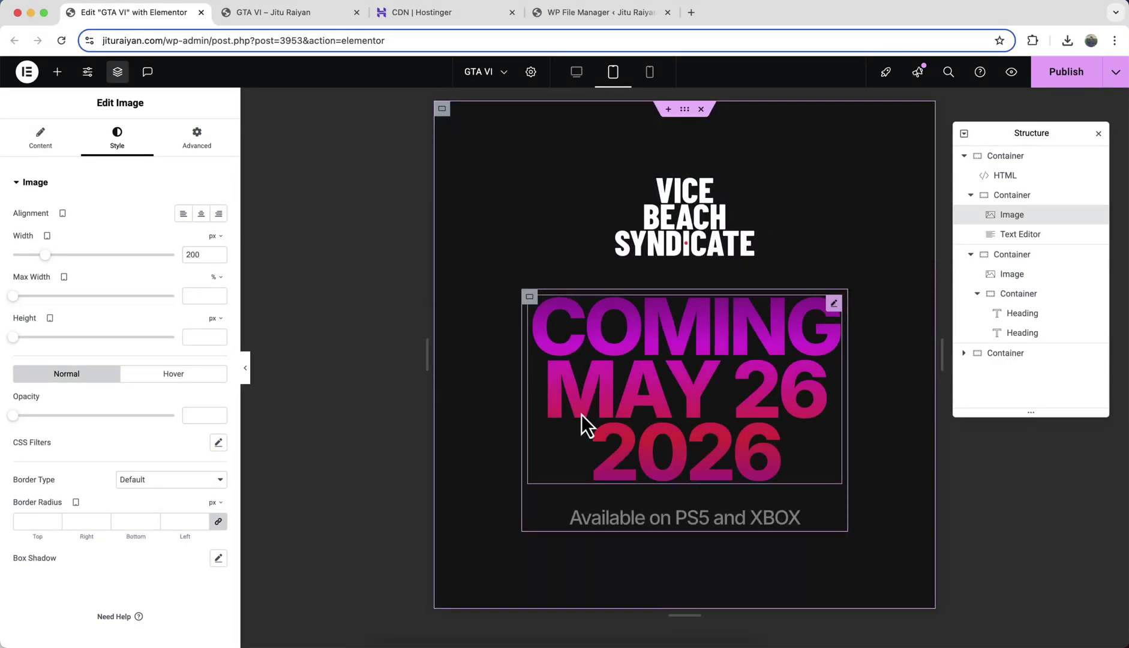
Set the "COMING MAY 26 2026" heading's font size to 70 px for the tablet layout.
click(708, 403)
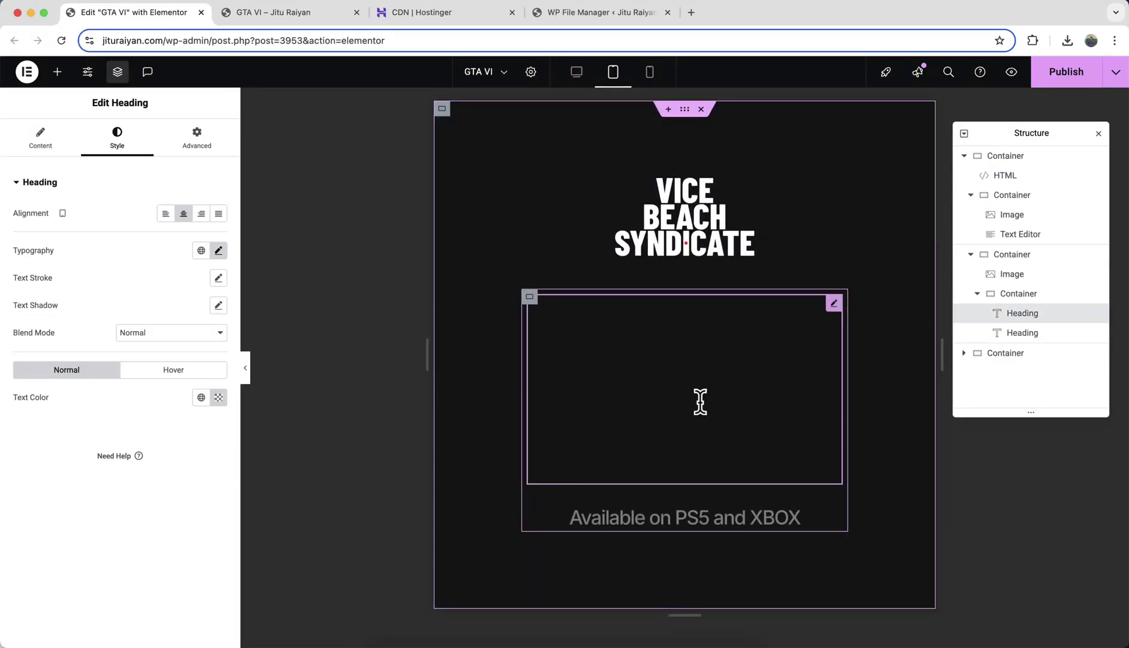
click(218, 251)
click(188, 352)
text(70)
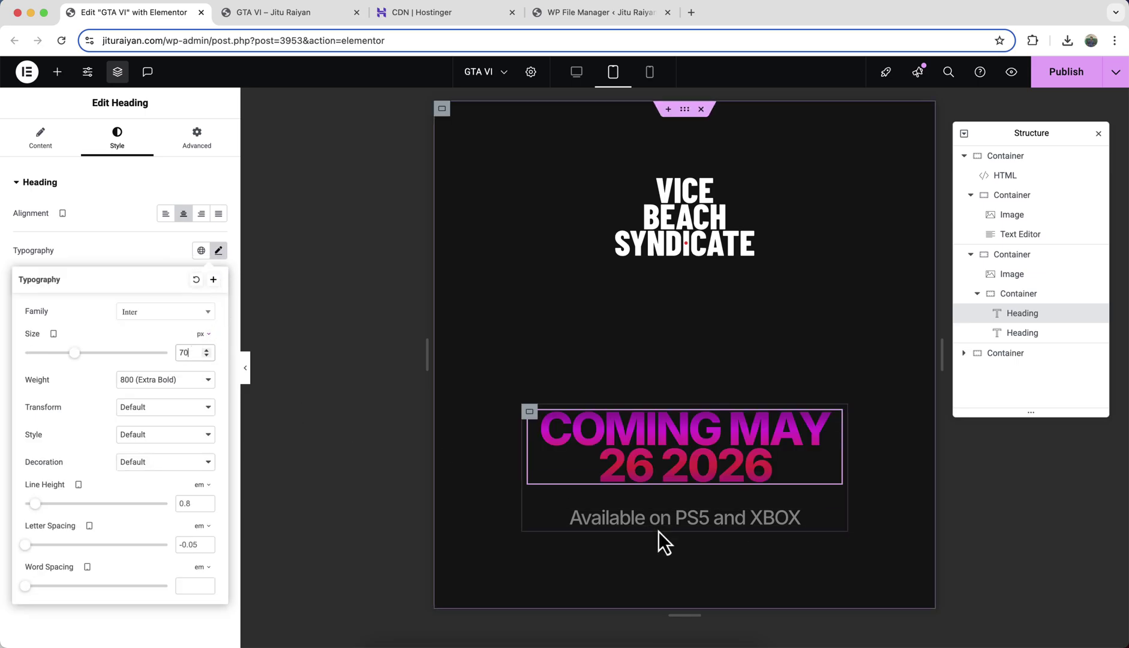
Set the "Available on PS5 and XBOX" heading's font size to 20 px for the tablet layout.
click(660, 524)
click(218, 251)
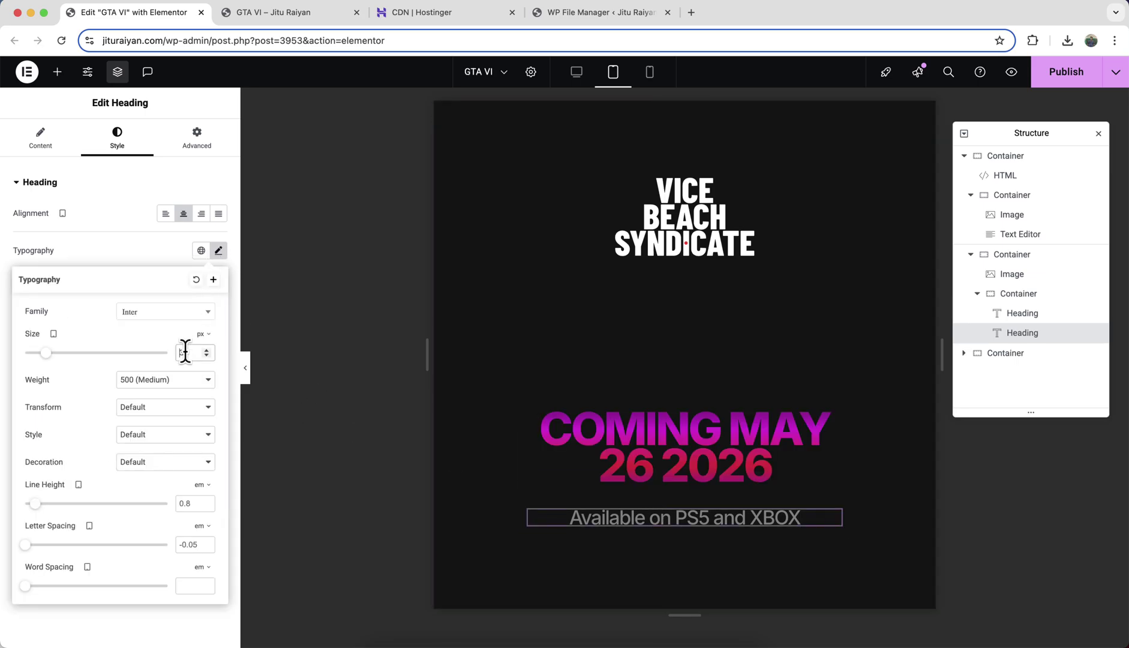
click(186, 352)
text(20)
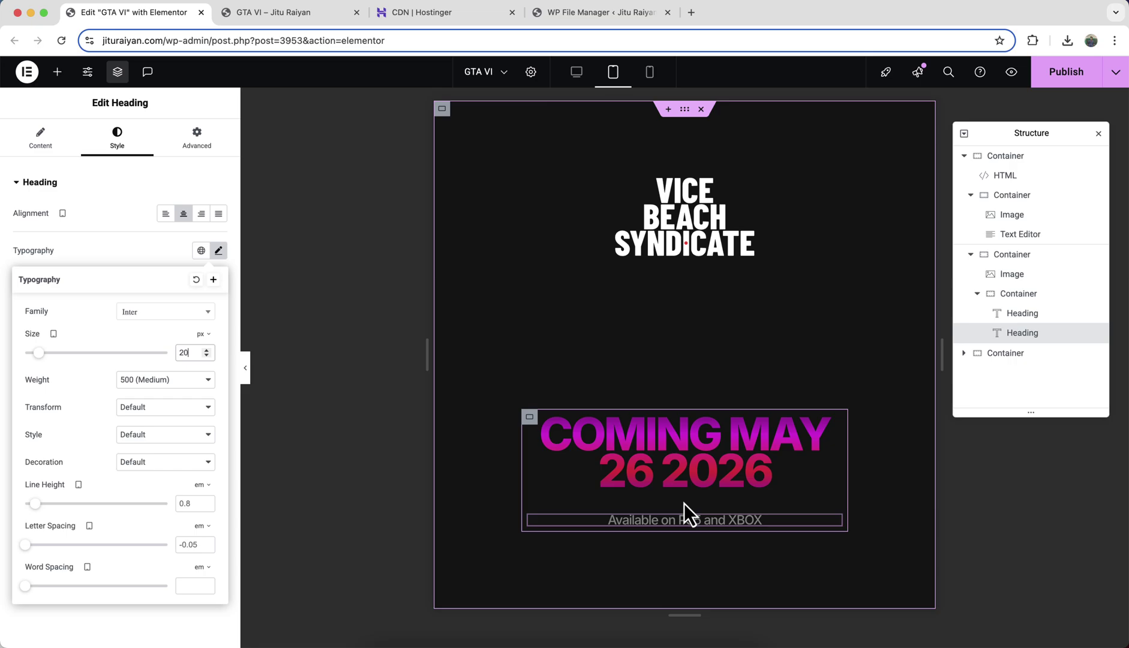
Set the container holding the two headings to 30 px gaps and a width of 300 px for tablet.
click(1019, 294)
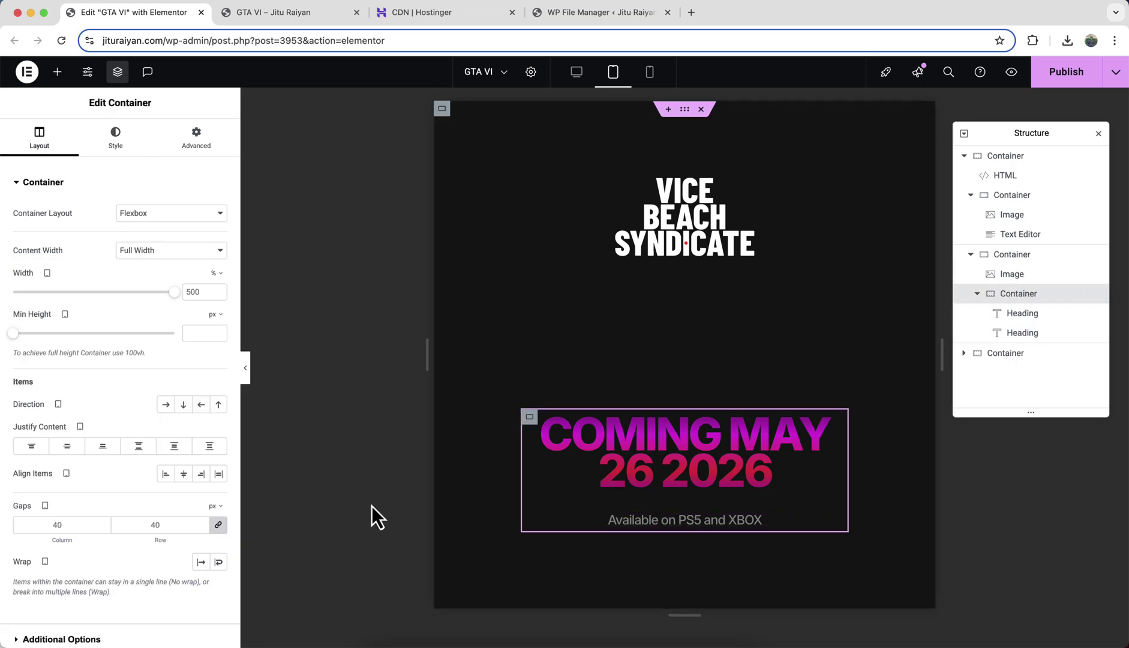
double_click(154, 524)
text(30)
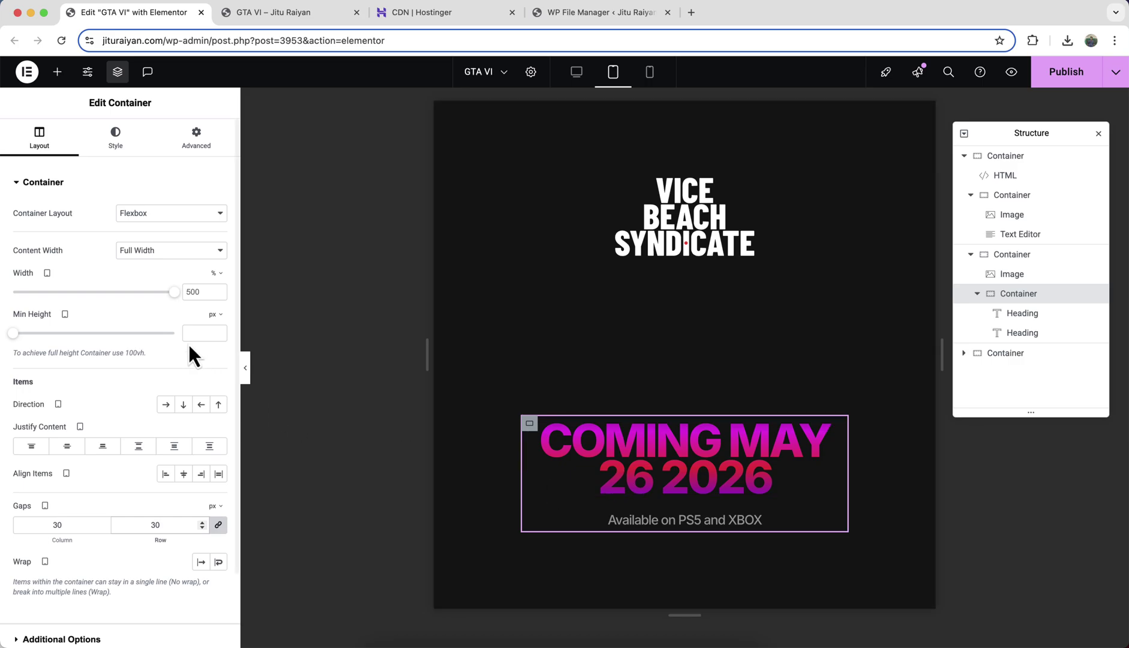
click(214, 274)
click(214, 274)
double_click(192, 292)
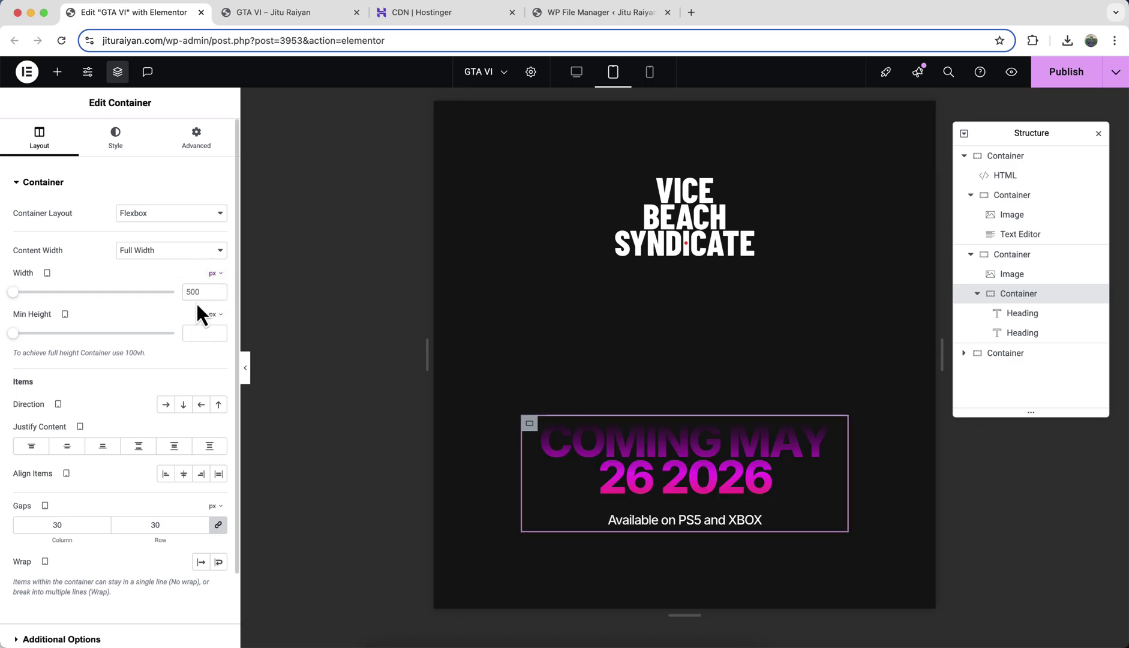
text(300)
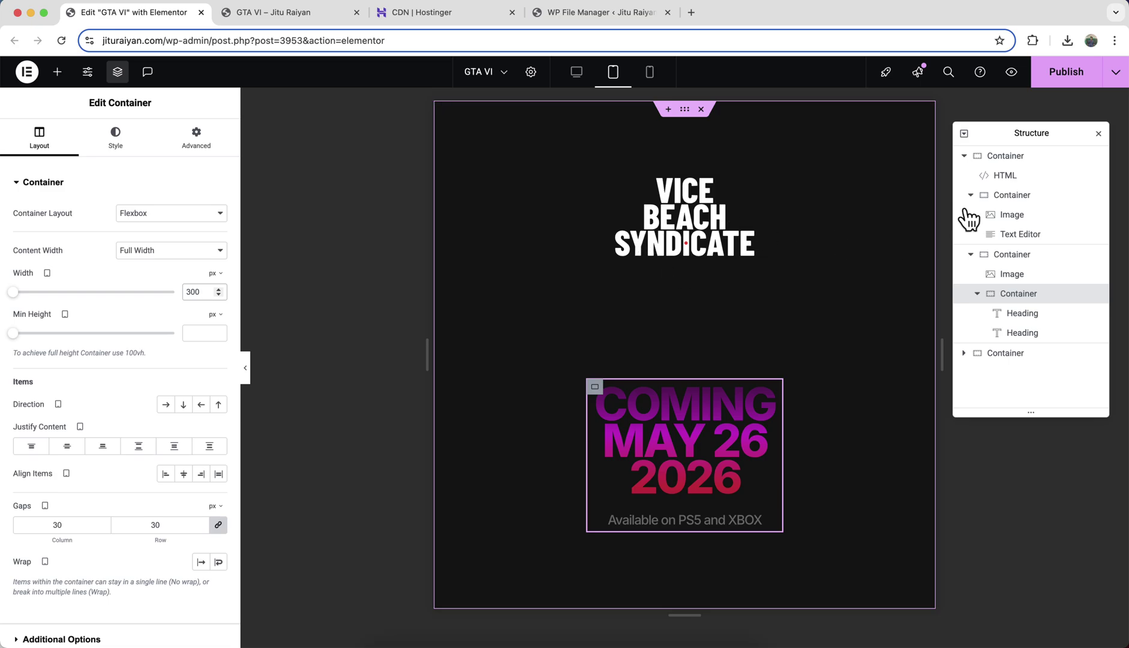
Copy the --svg-image-height and --svg-image-bottom-gap lines from the desktop CSS into the empty .mdw-gta6-effect rule of the tablet media query.
click(1016, 177)
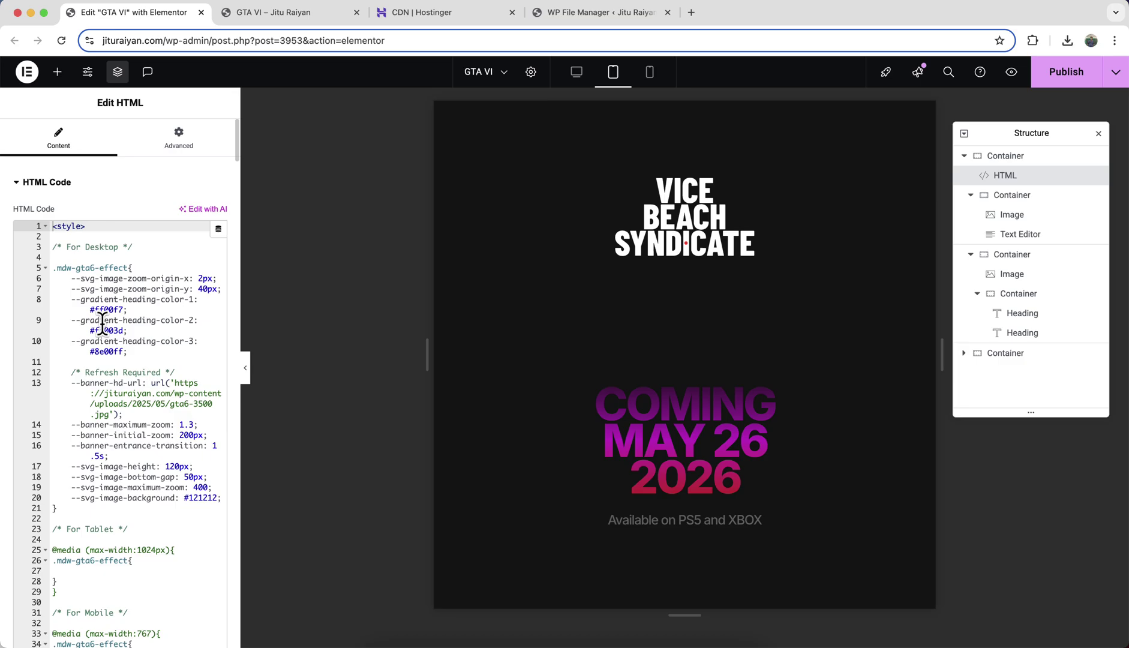
click(190, 487)
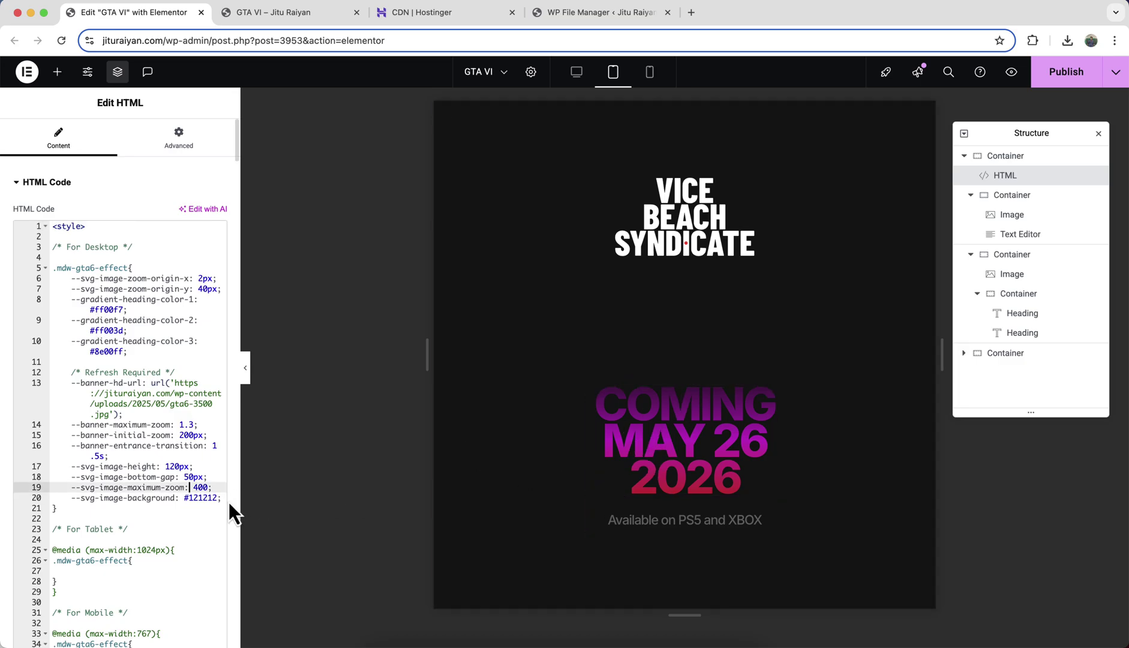
drag(223, 499, 43, 382)
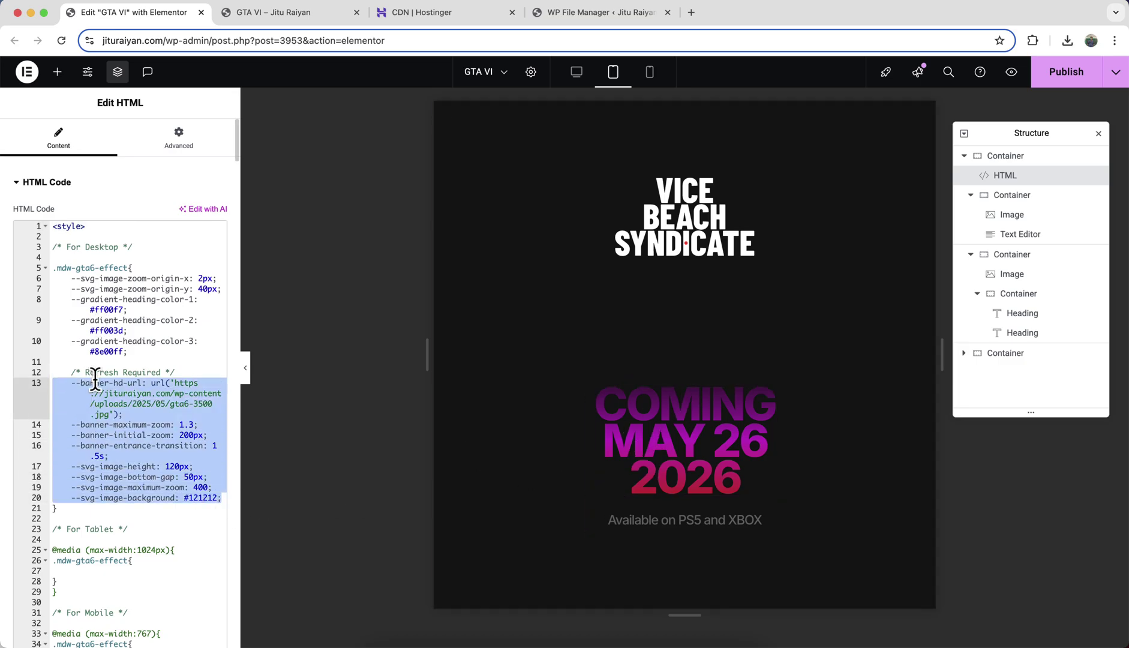
click(147, 473)
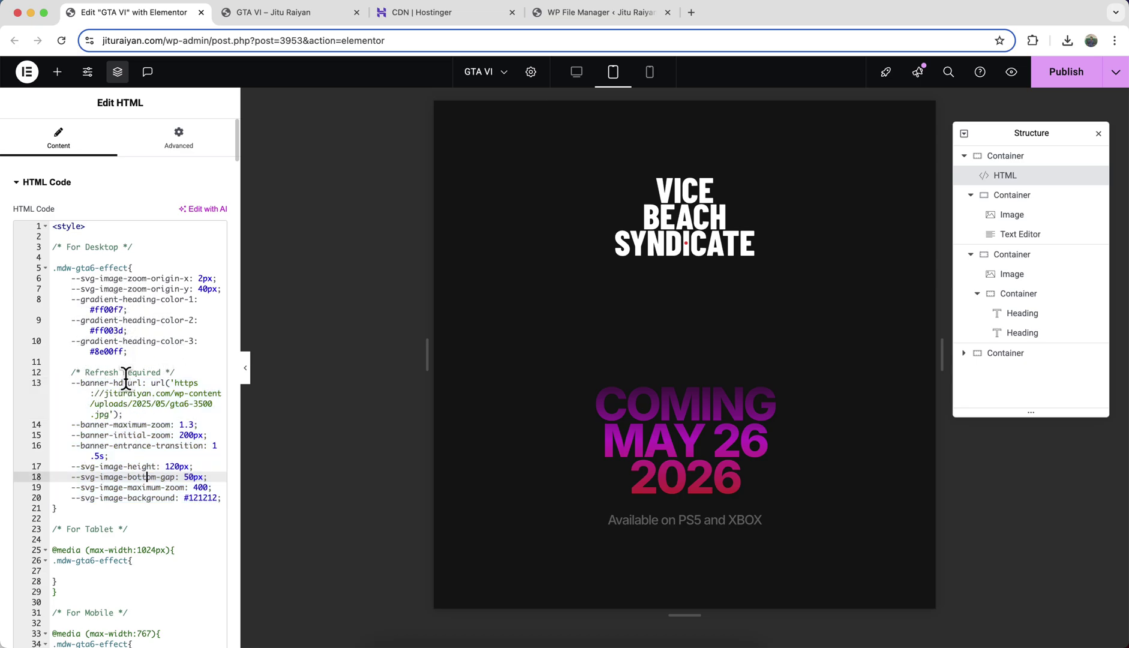
scroll(118, 377, down, 4)
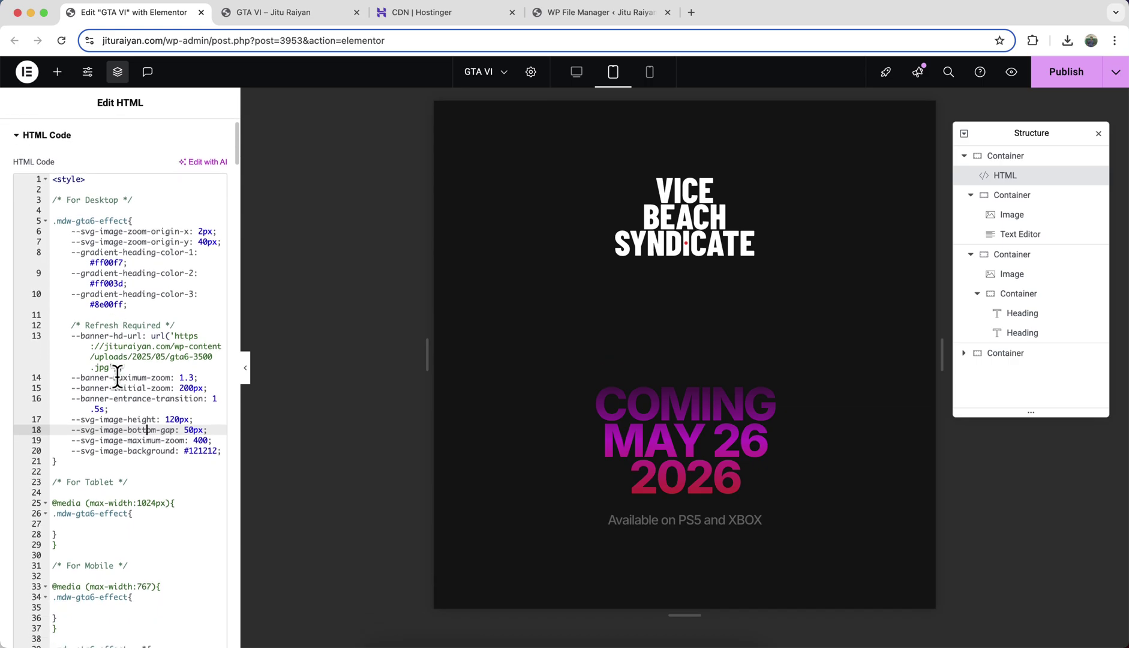
click(78, 450)
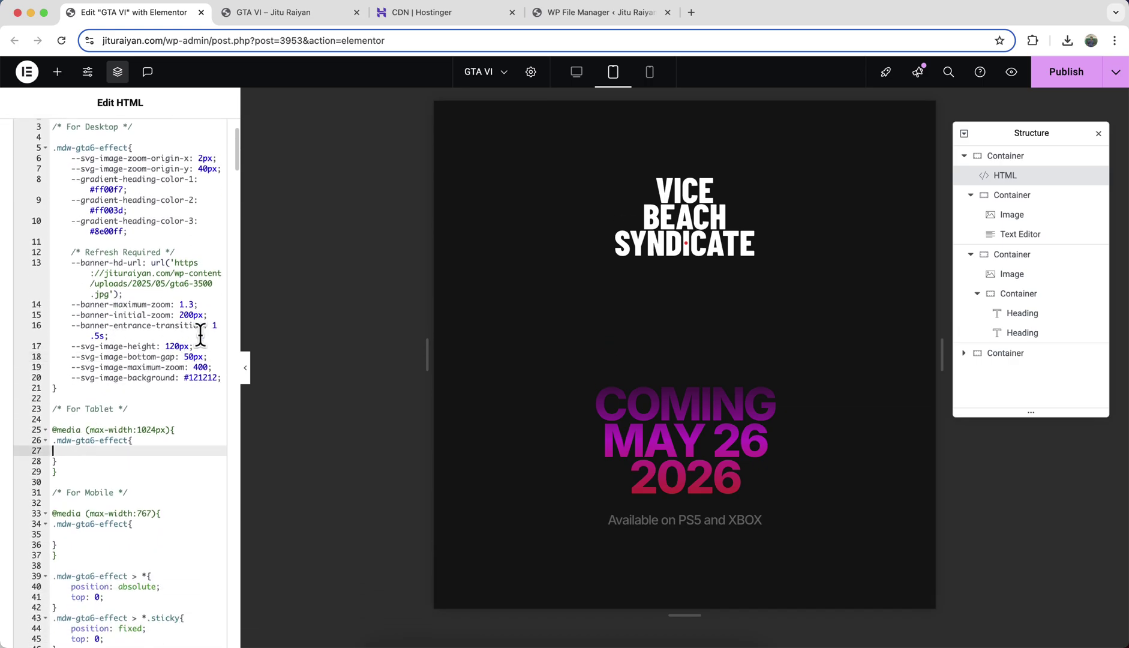
drag(208, 357, 34, 343)
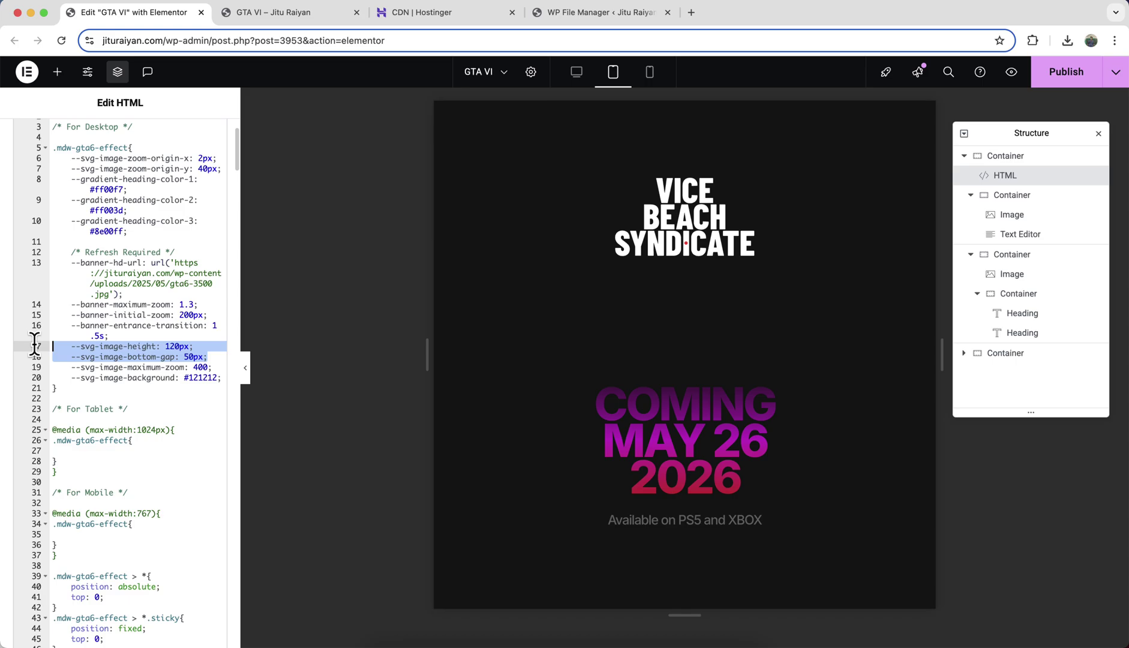
key(super+c)
click(66, 450)
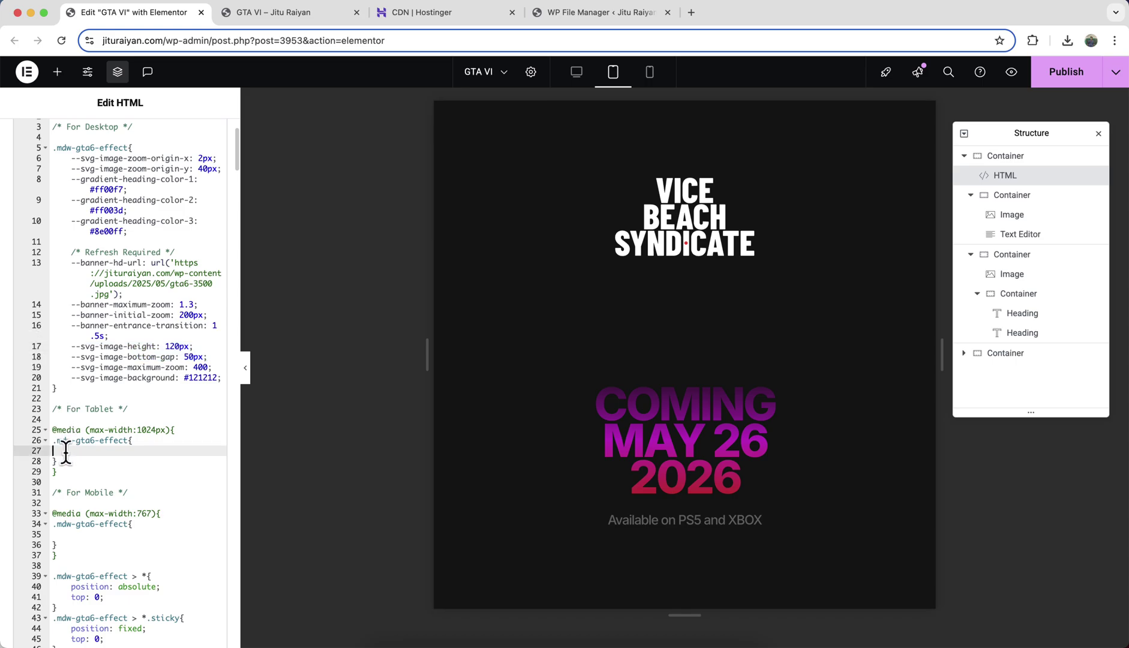
key(super+v)
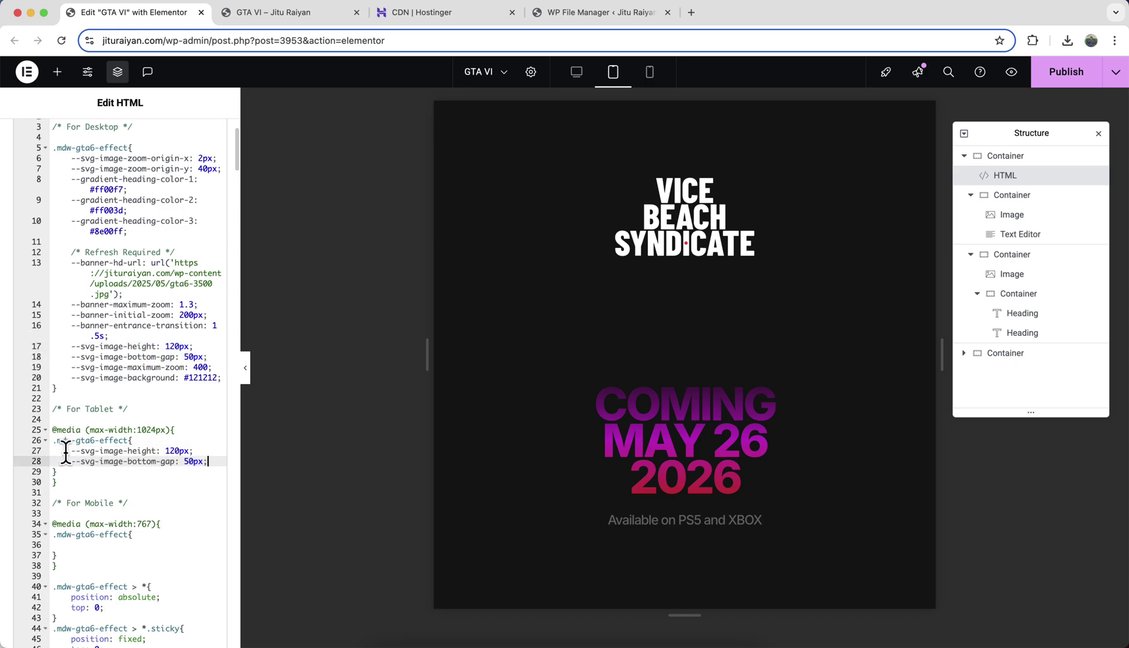
Set the tablet --svg-image-height to 105px and --svg-image-bottom-gap to 15px, and publish the page.
click(173, 450)
text(5)
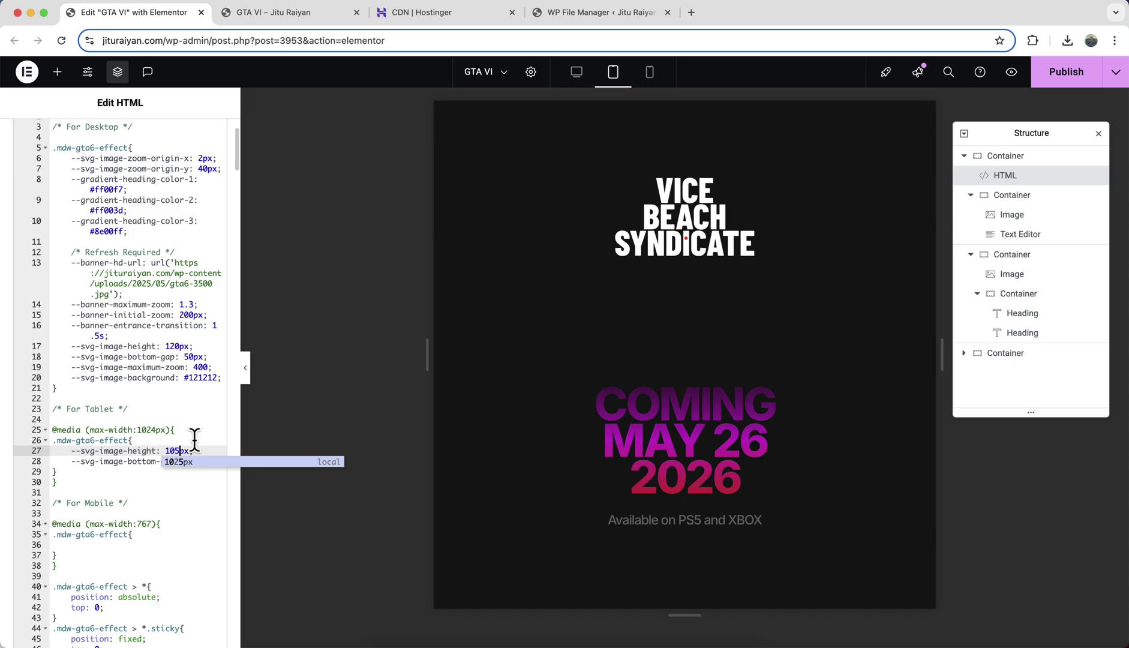
key(Escape)
key(Down)
key(Left)
text(1)
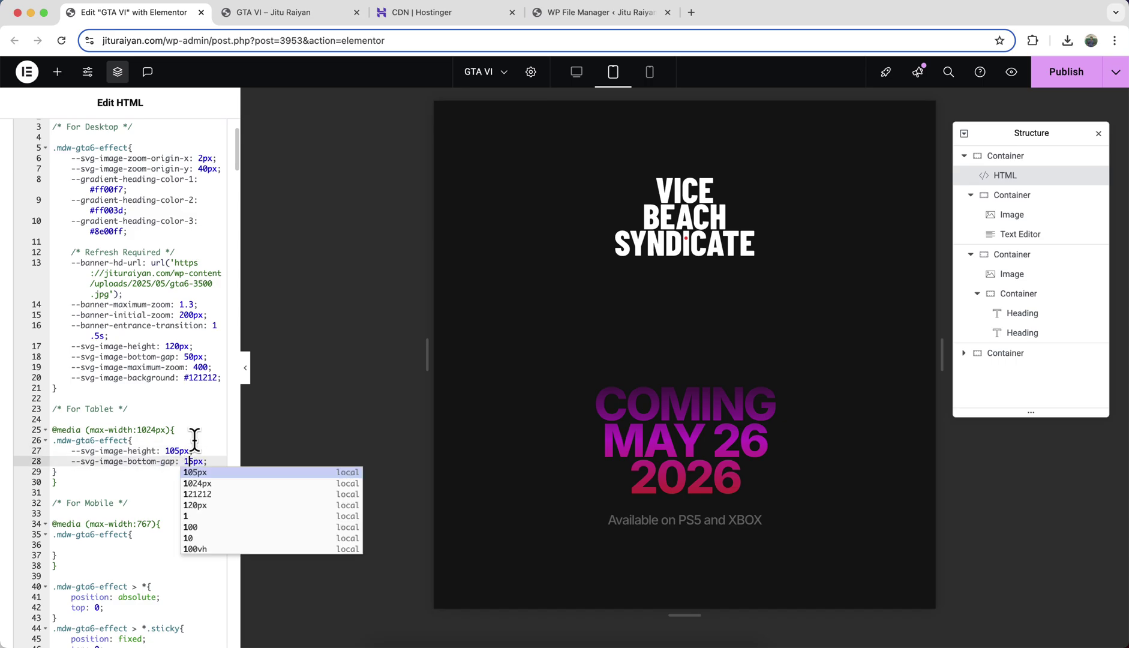
click(208, 462)
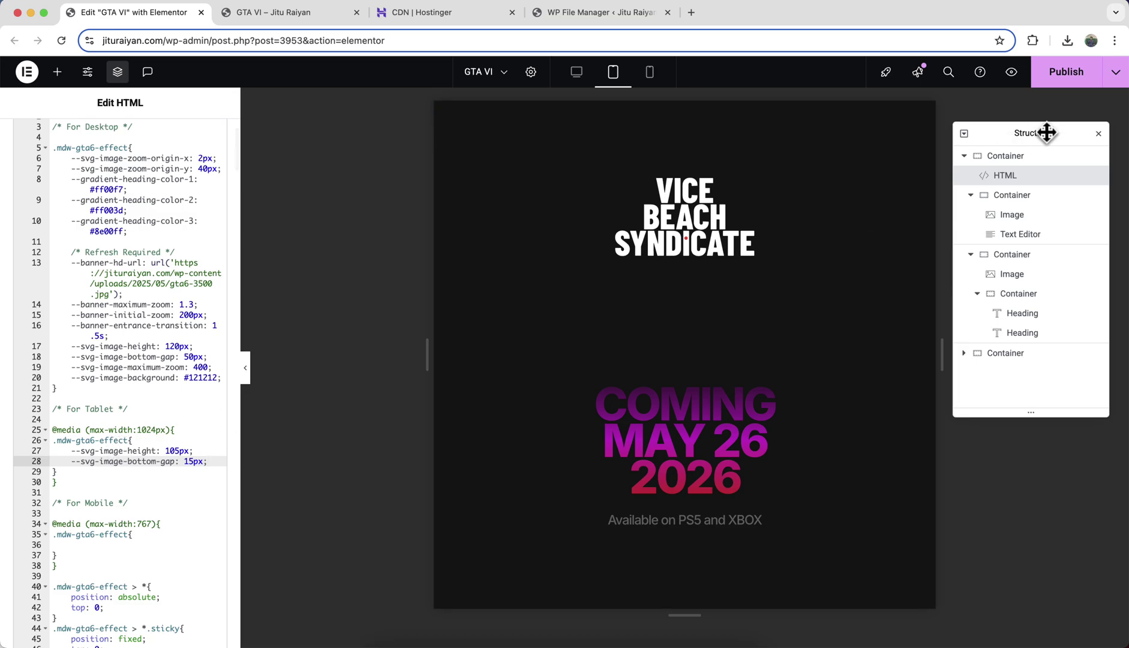
click(1060, 76)
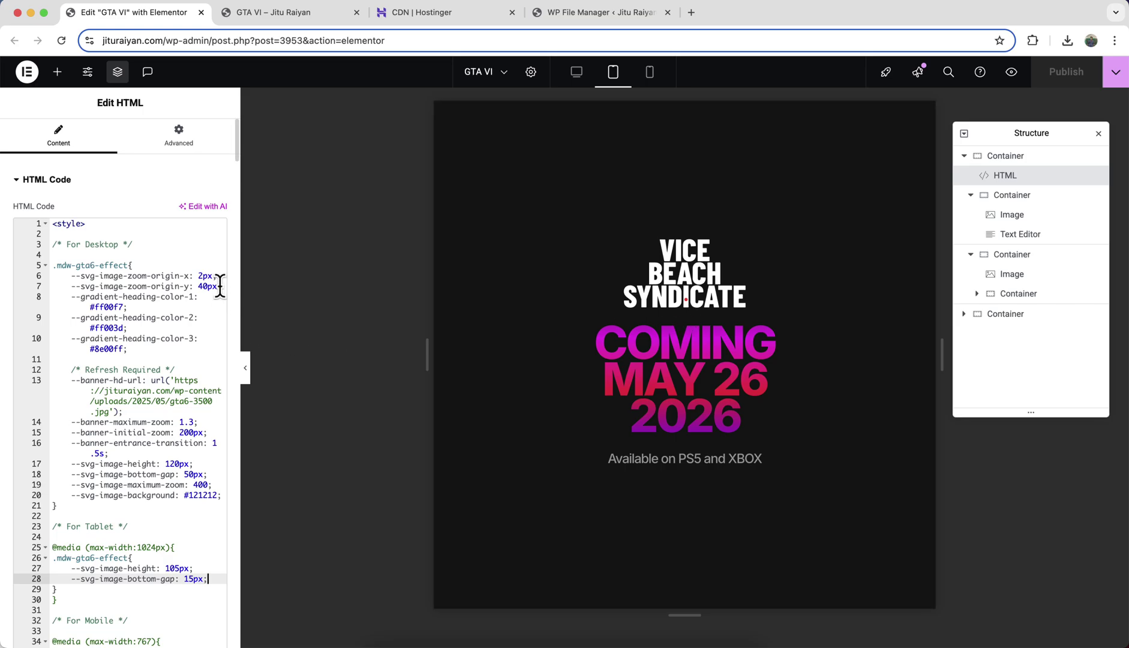
Copy the two --svg-image-zoom-origin lines to the start of the tablet rule and set its --svg-image-zoom-origin-y to 35px.
drag(221, 286, 31, 280)
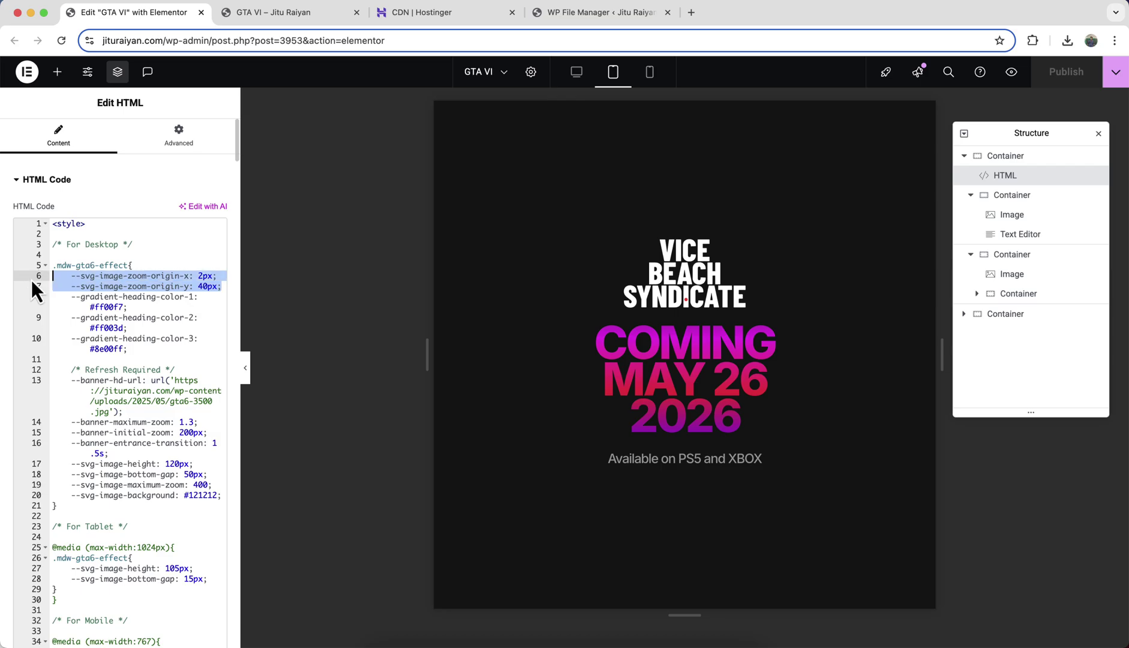
click(137, 557)
key(Return)
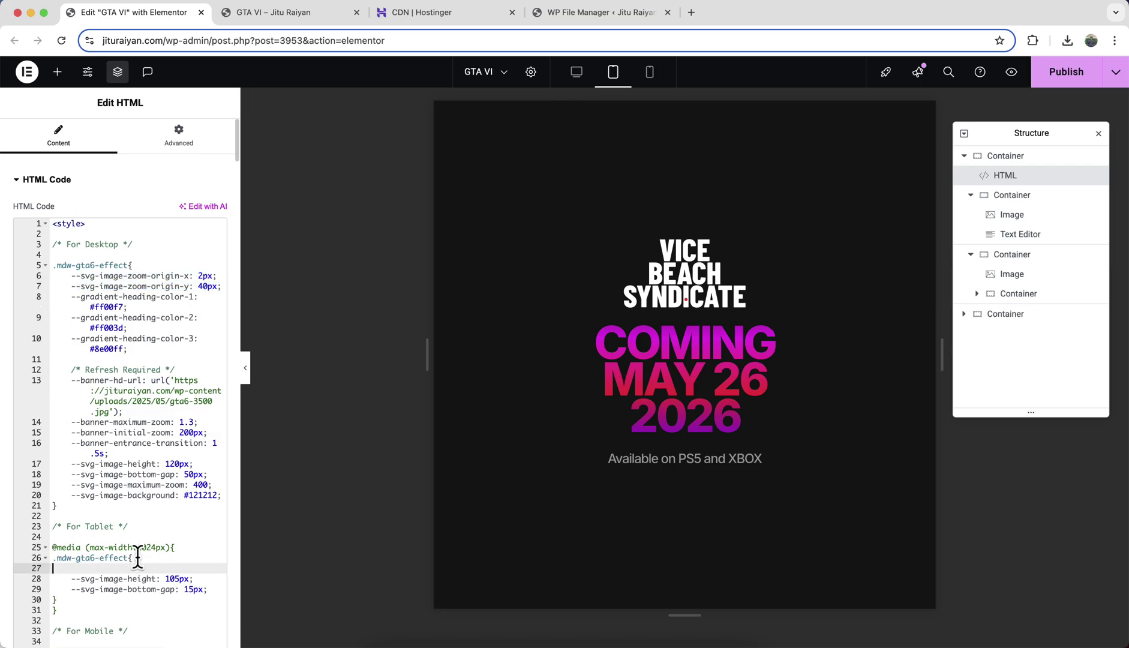
key(super+v)
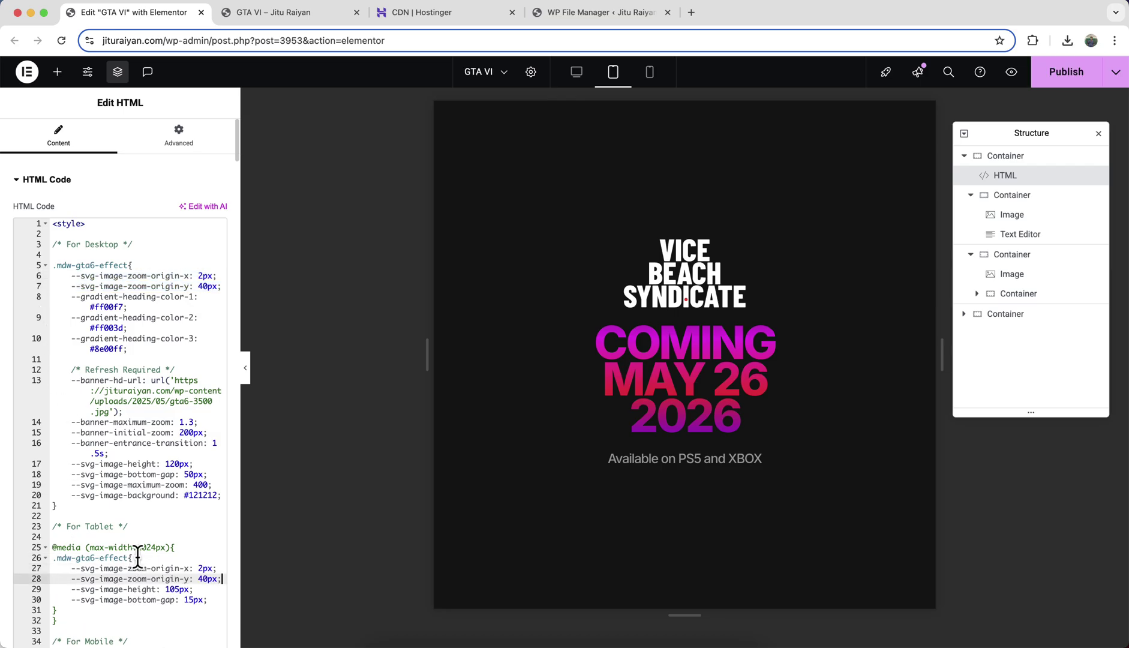
double_click(206, 580)
text(35px)
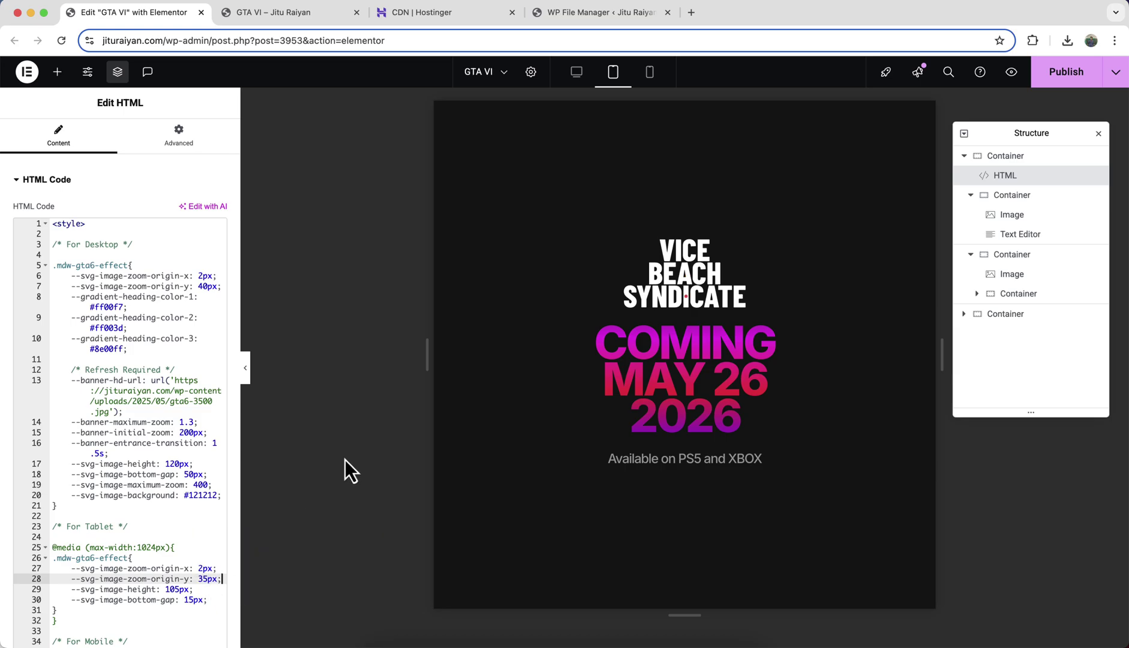
Switch to the mobile layout and set the outermost hero container's min height to 0 px.
click(648, 78)
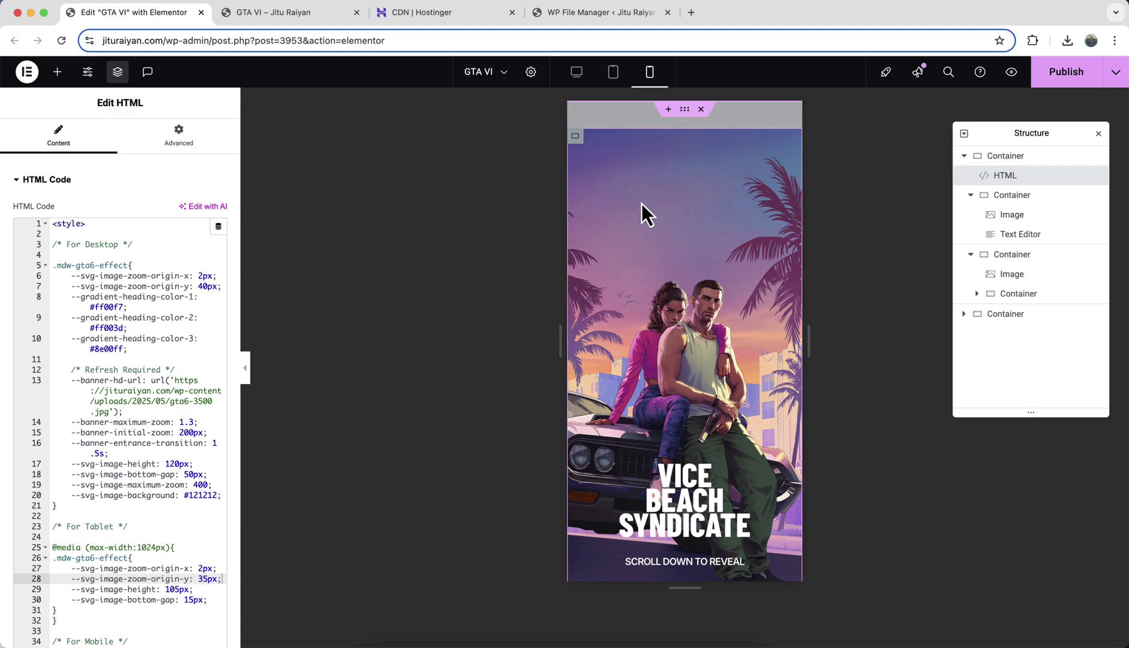
scroll(714, 290, down, 10)
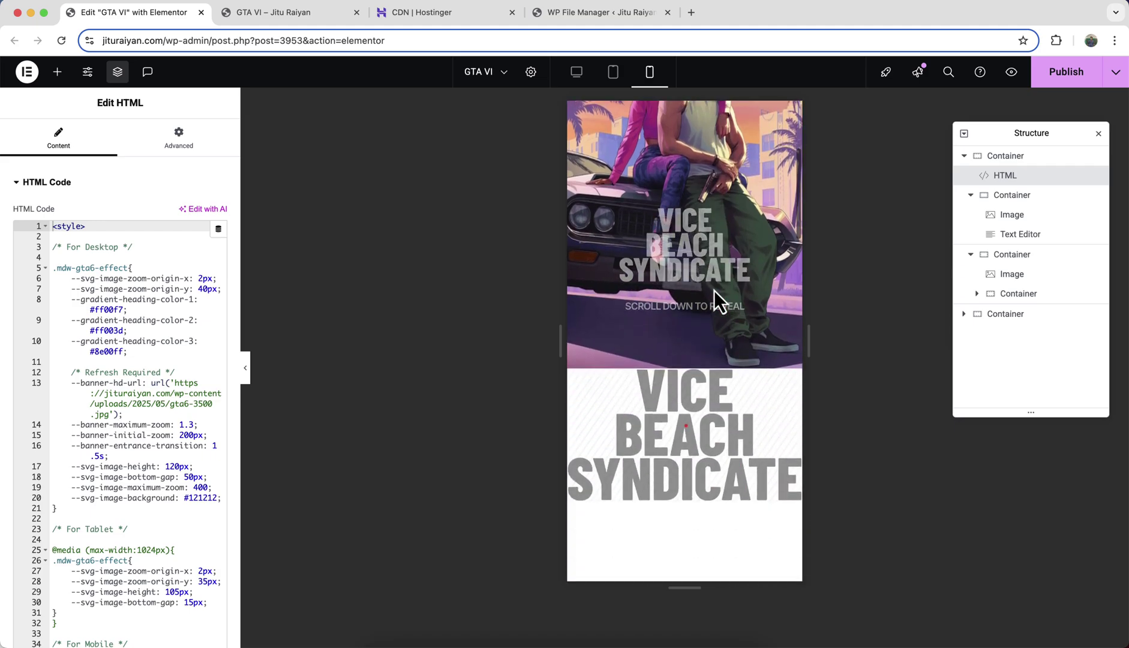
scroll(713, 290, down, 5)
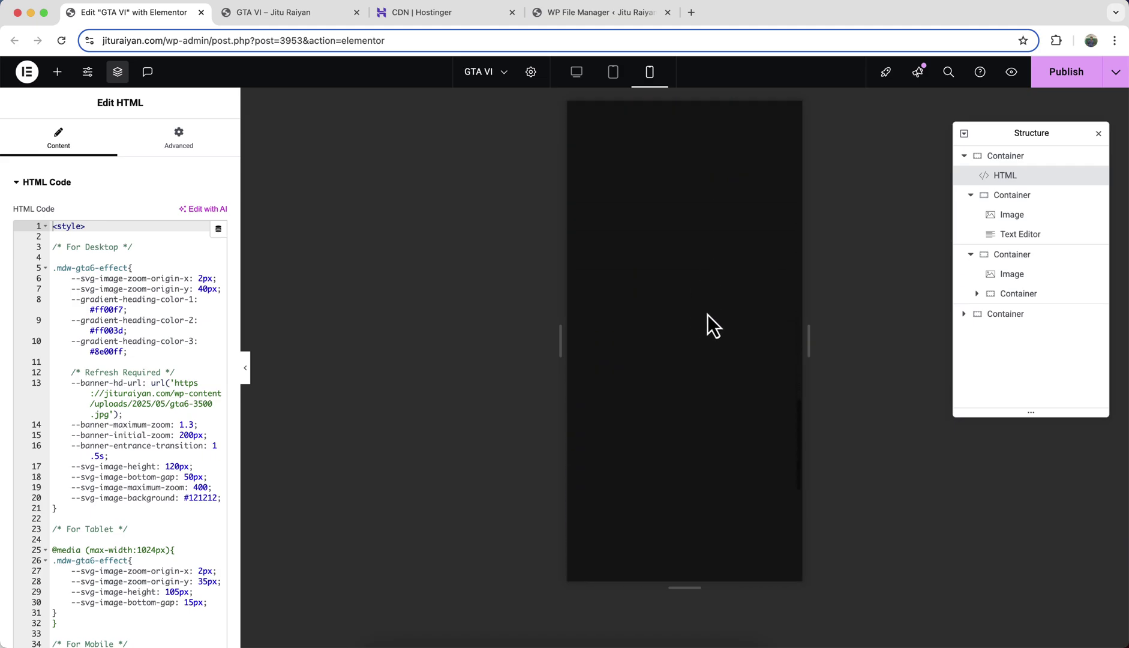
click(1034, 160)
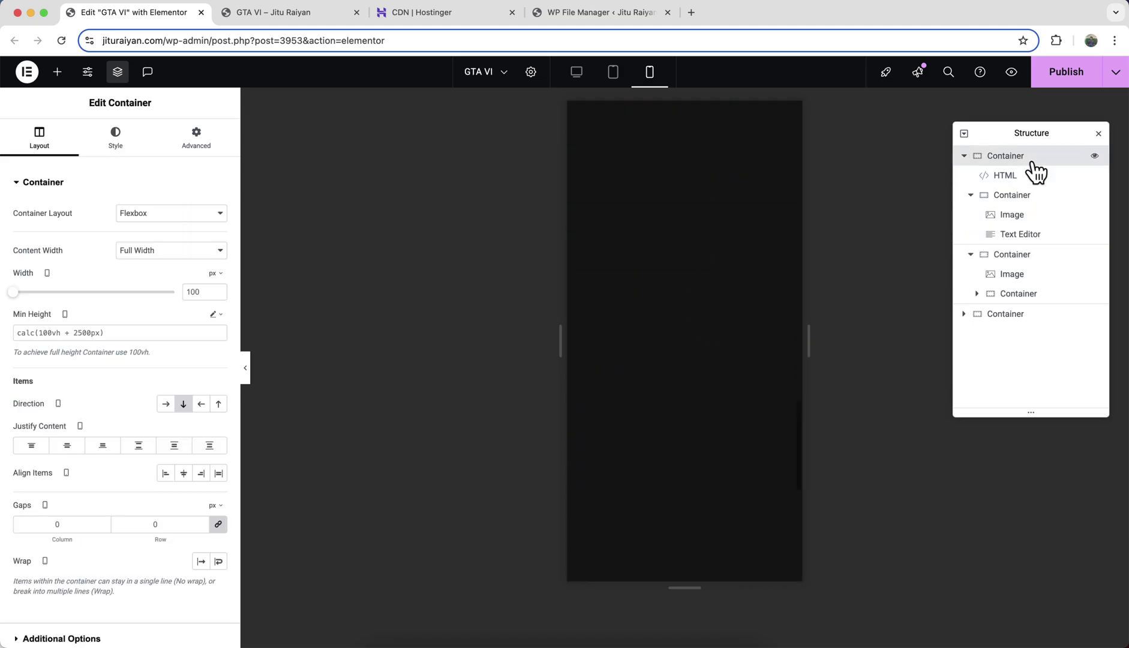
click(220, 319)
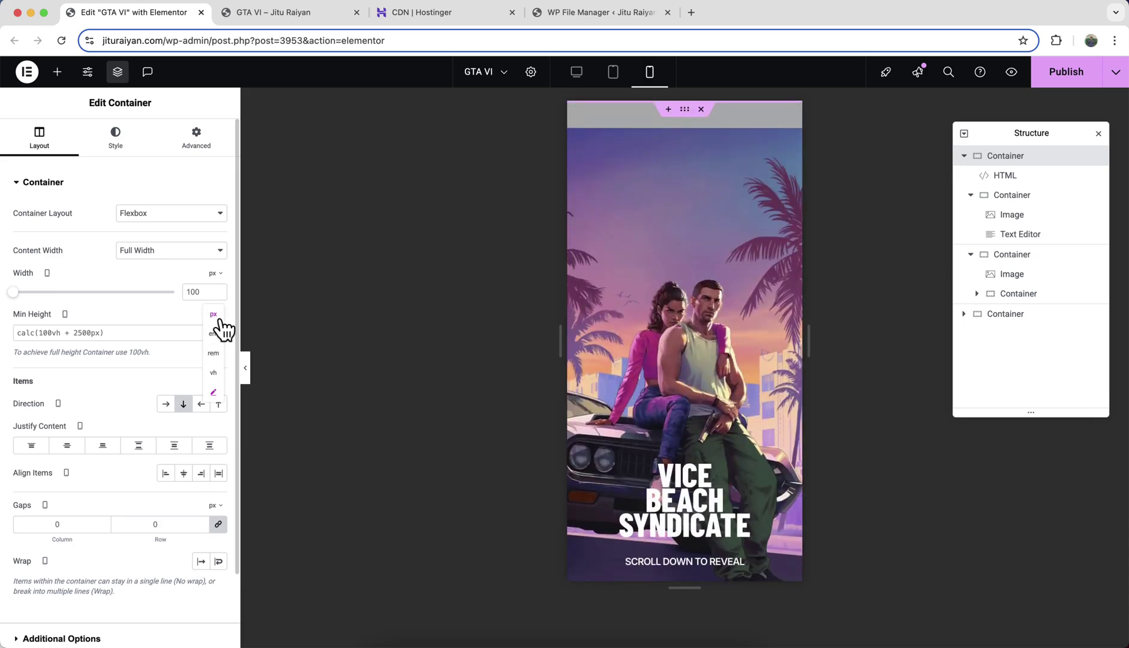
click(213, 313)
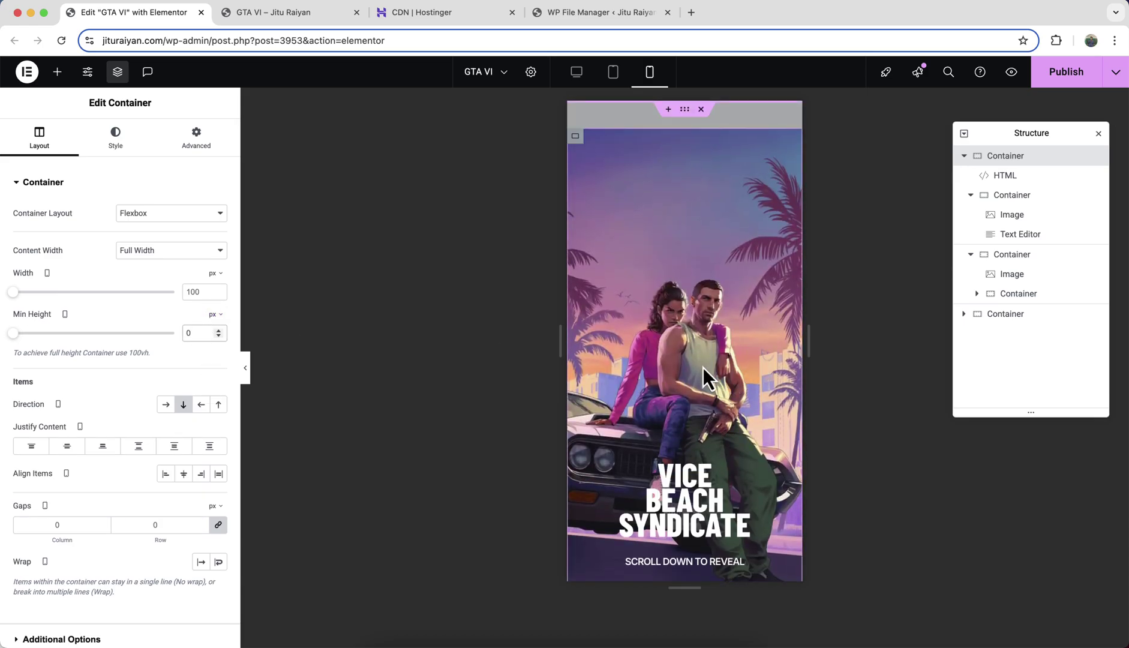
Set the min height of the banner container holding the logo and scroll text to 300 px for mobile.
click(1018, 203)
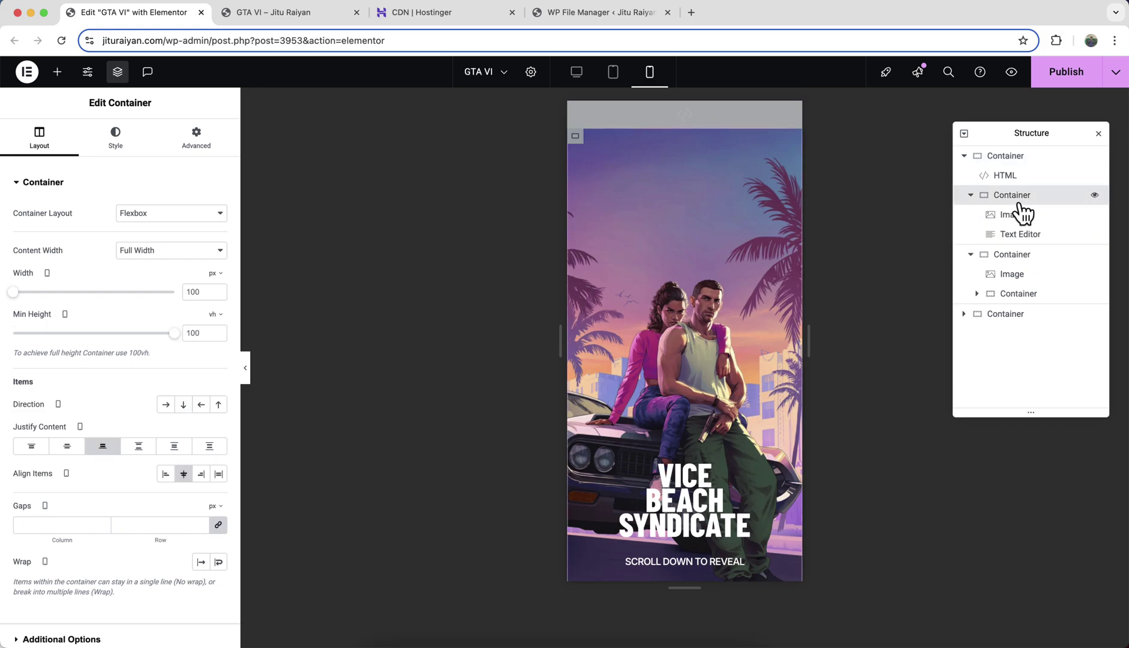
click(216, 314)
click(214, 327)
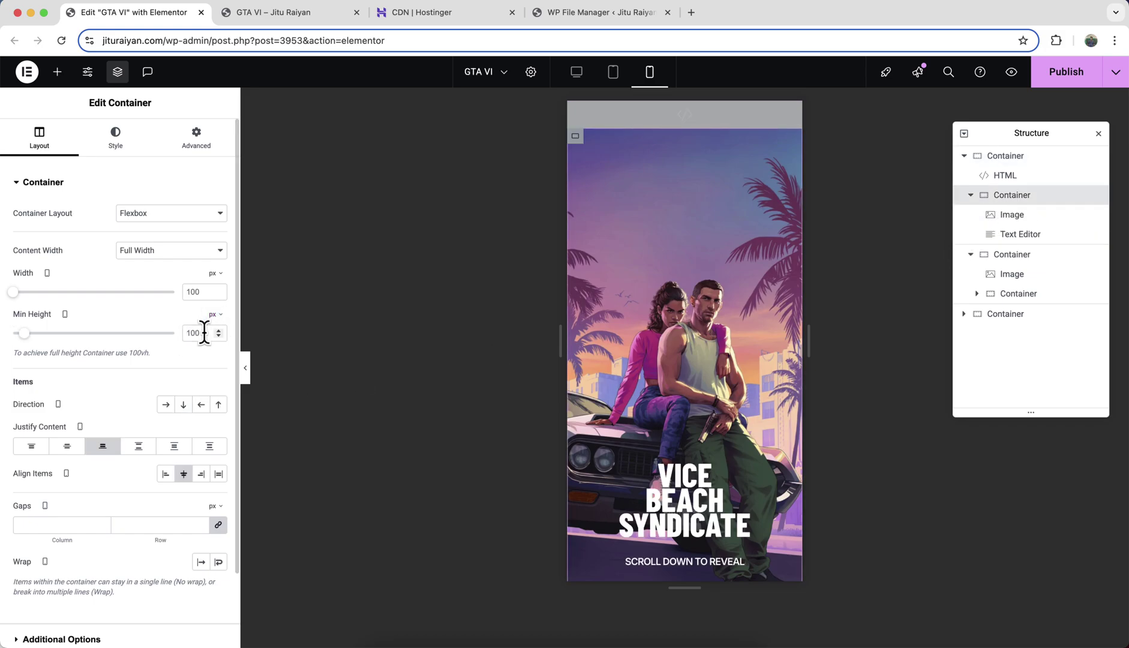
double_click(204, 333)
text(300)
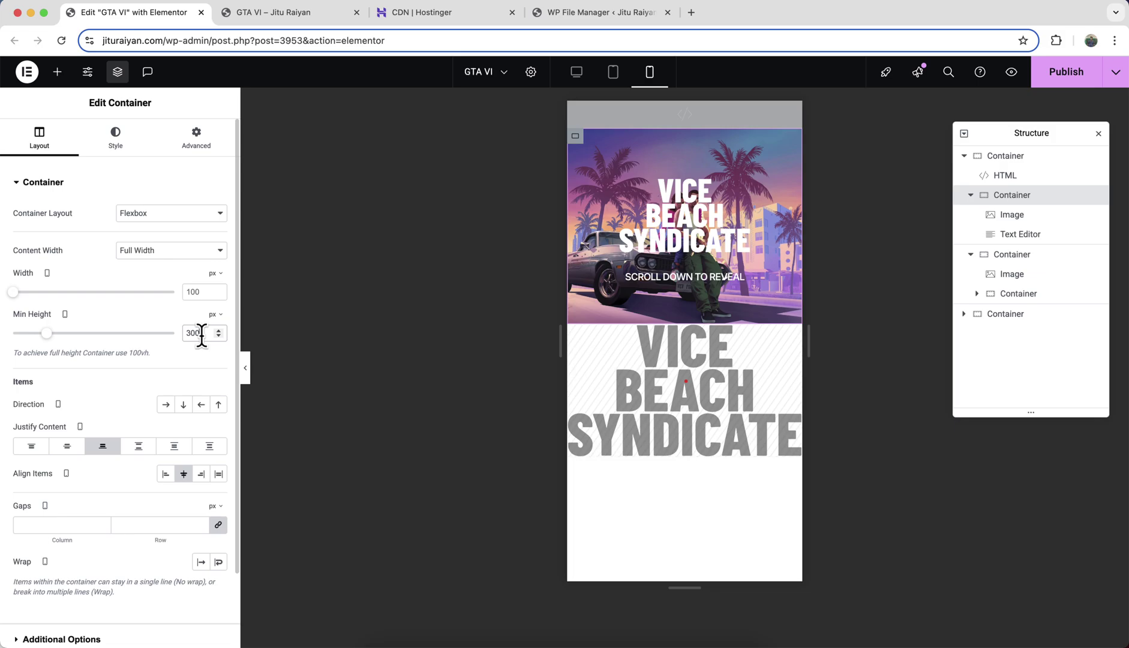
Hide the banner's logo image on mobile portrait.
click(687, 217)
click(196, 138)
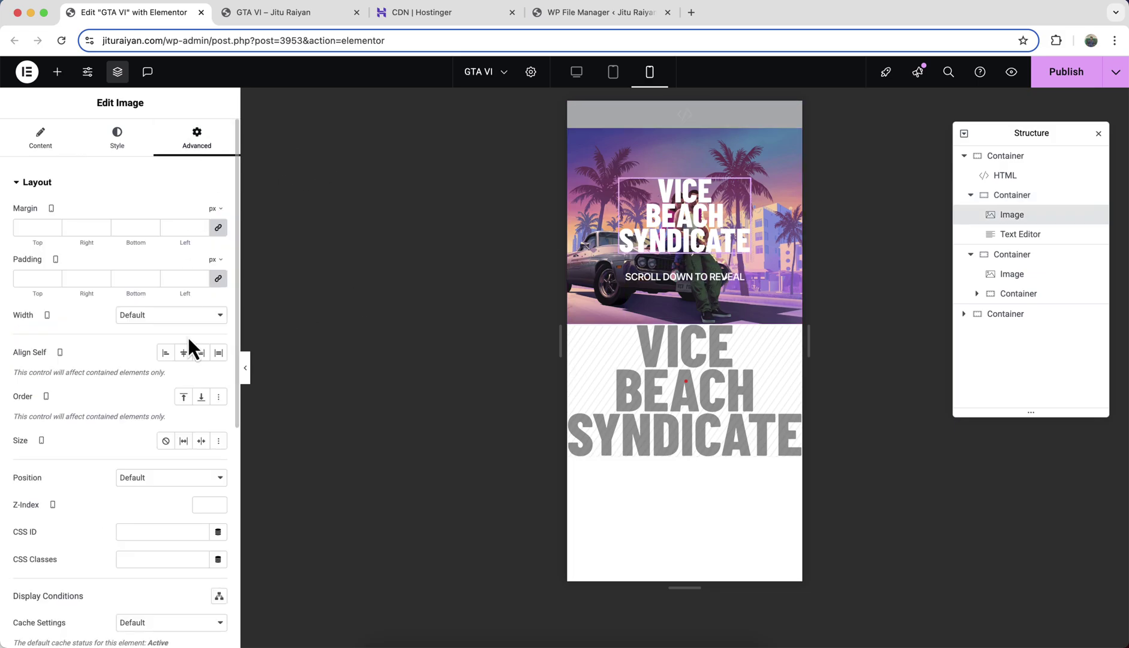
scroll(150, 420, down, 6)
click(121, 492)
click(210, 475)
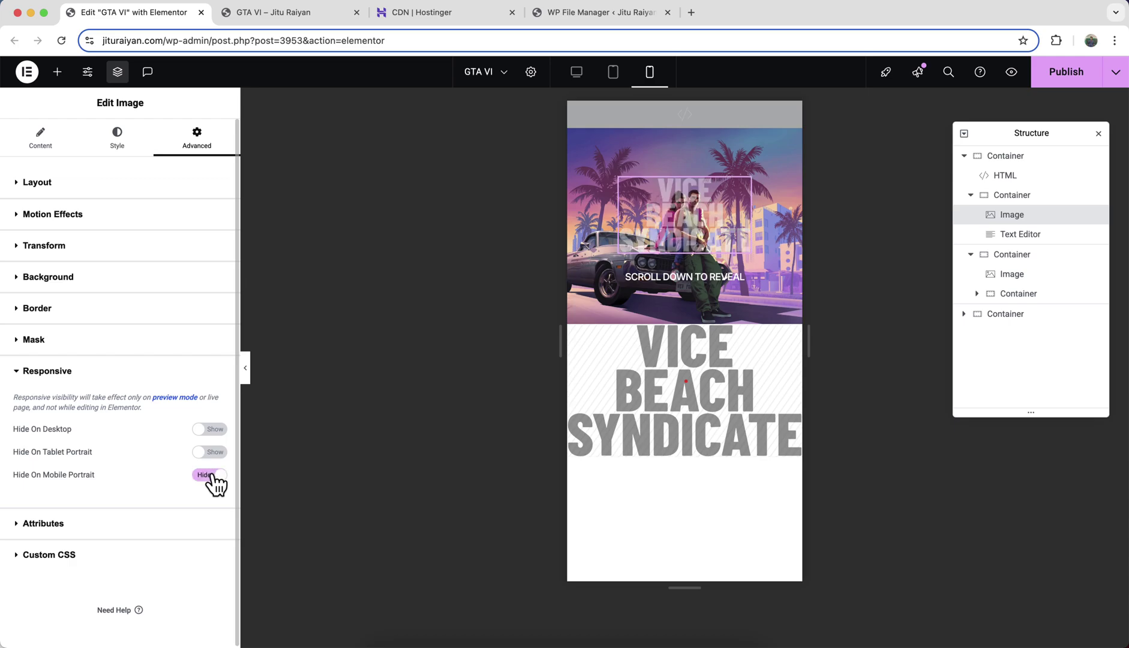
Hide the "SCROLL DOWN TO REVEAL" text on mobile portrait.
click(639, 298)
click(176, 151)
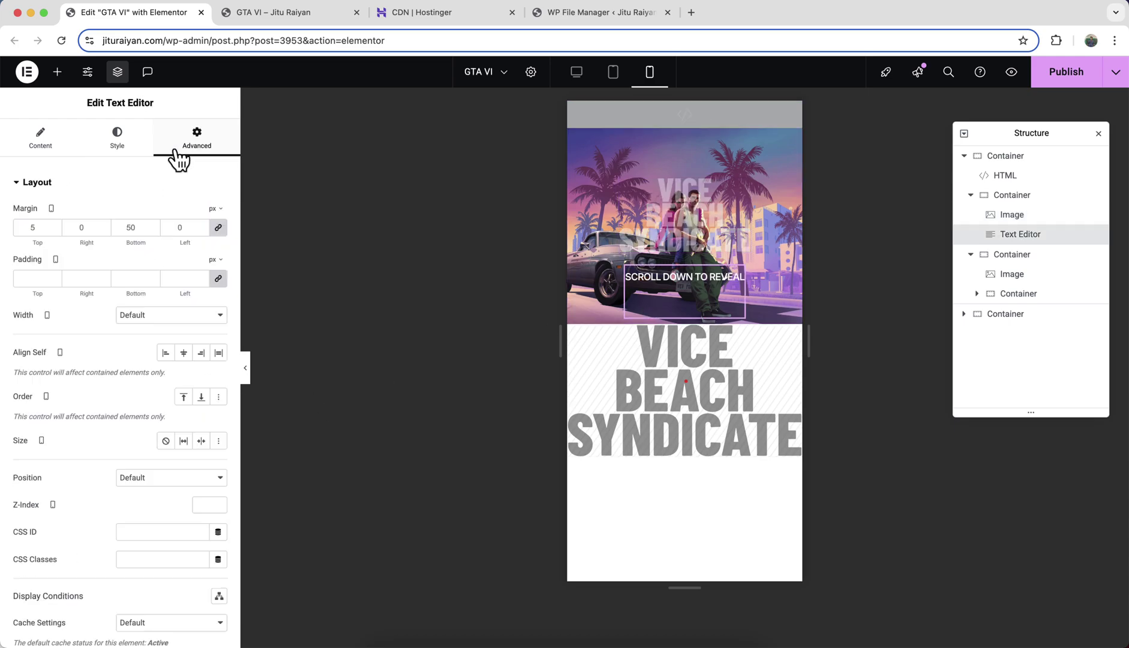
scroll(159, 420, down, 6)
click(157, 489)
click(210, 474)
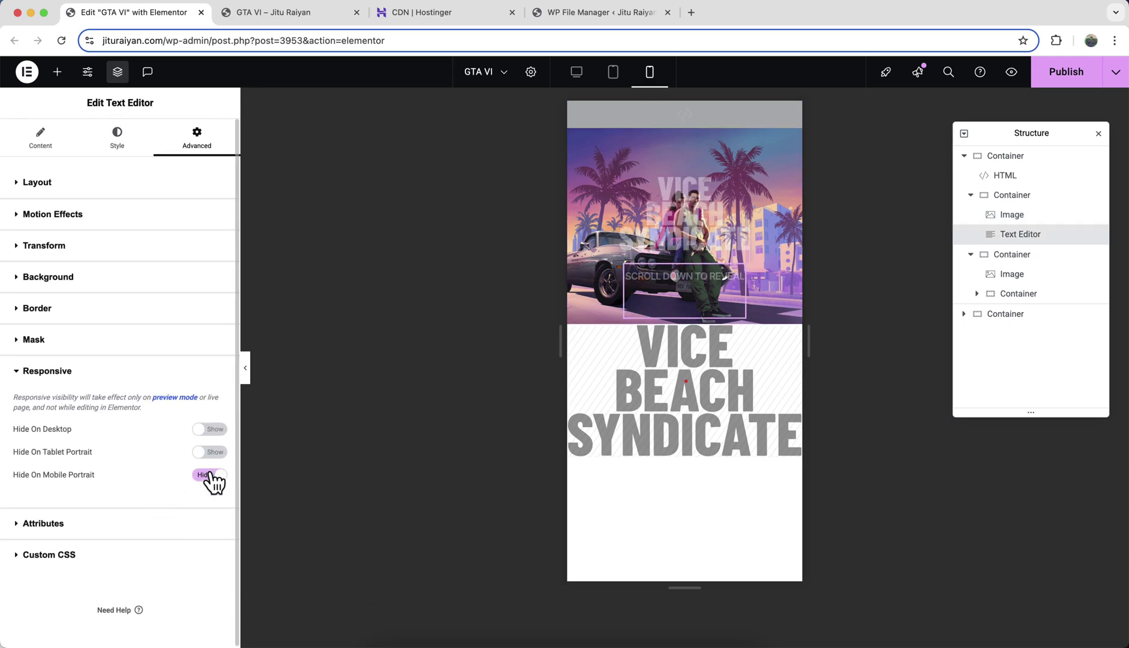
Set the width of the inner container holding the "COMING MAY 26 2026" heading to 300 px for mobile.
scroll(612, 489, down, 10)
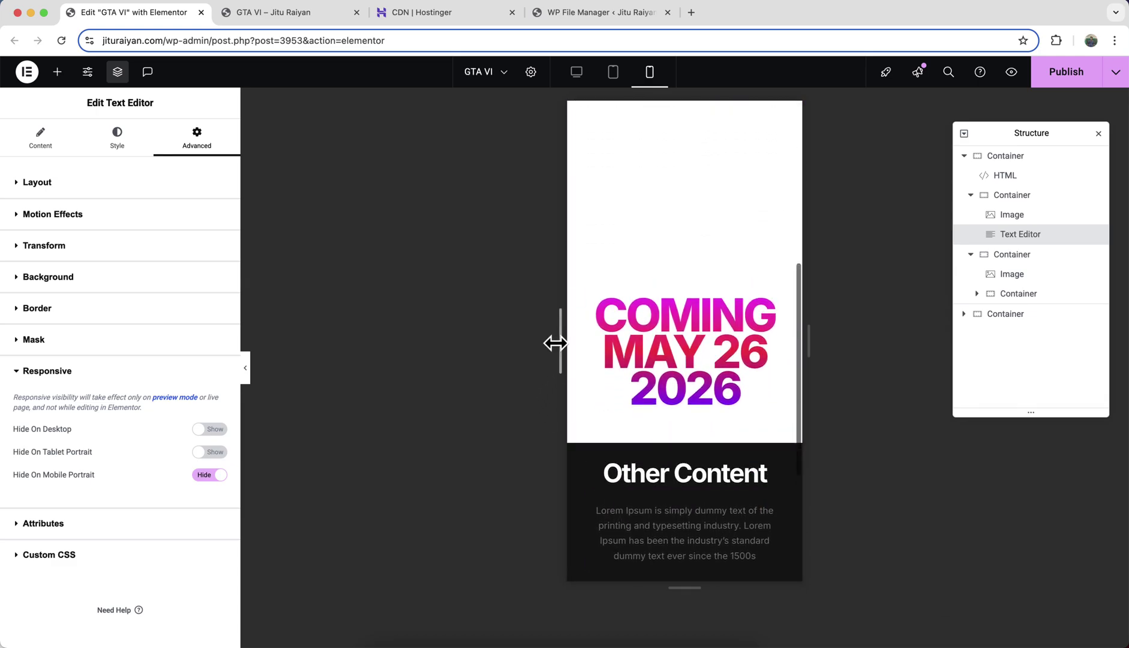
drag(555, 342, 308, 371)
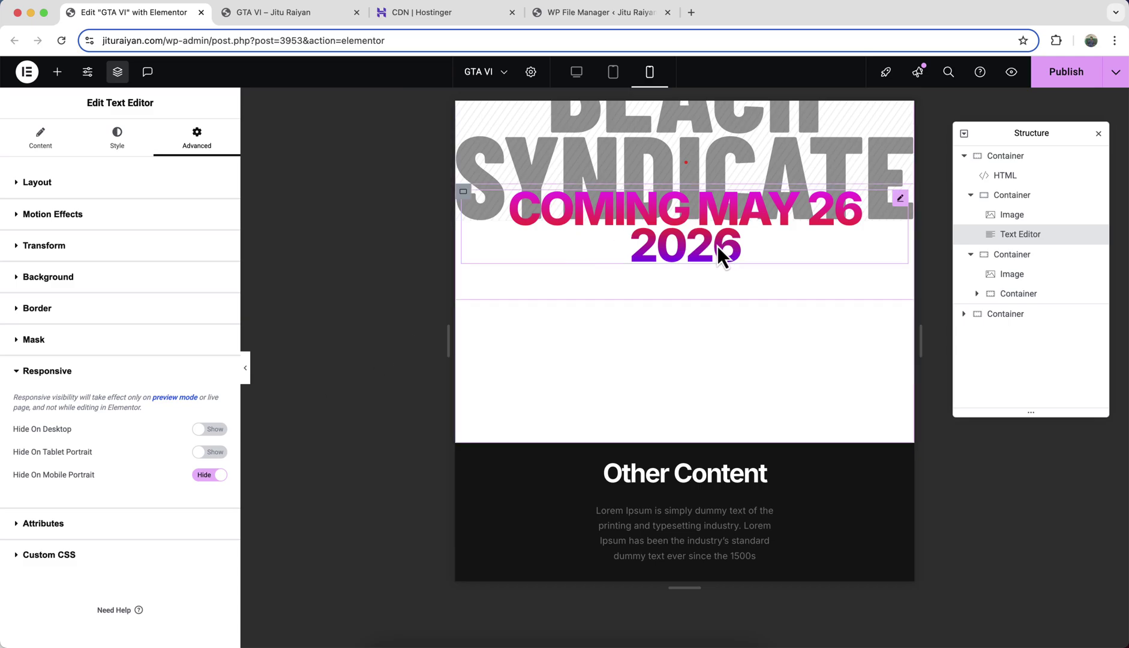
click(1020, 294)
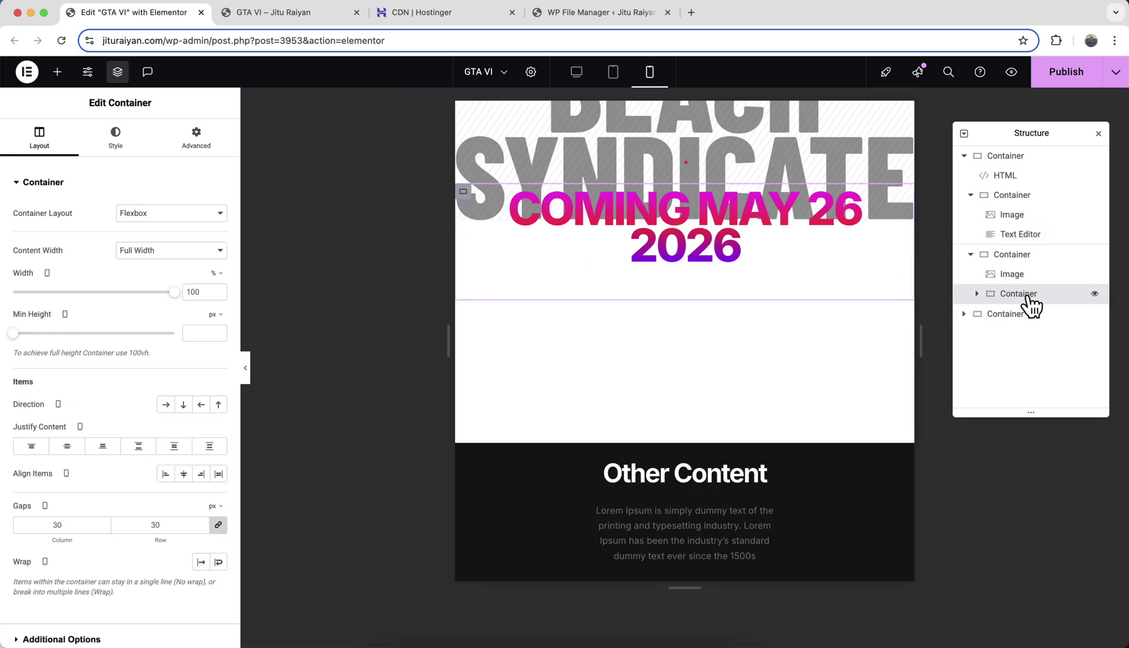
click(217, 273)
click(213, 285)
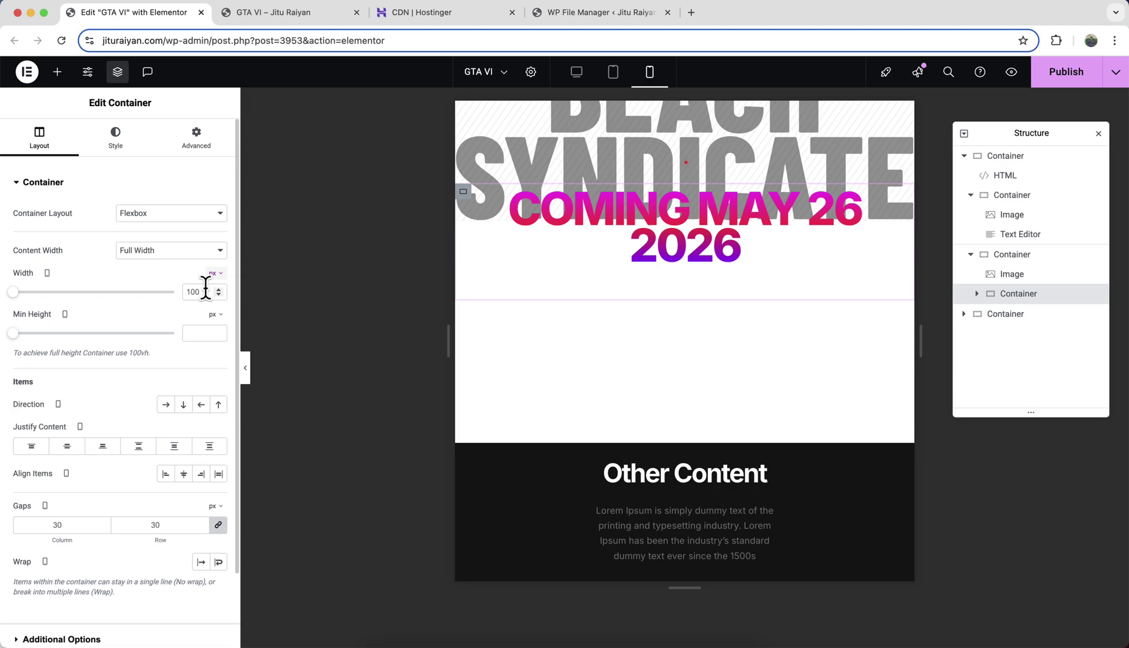
click(204, 292)
text(300)
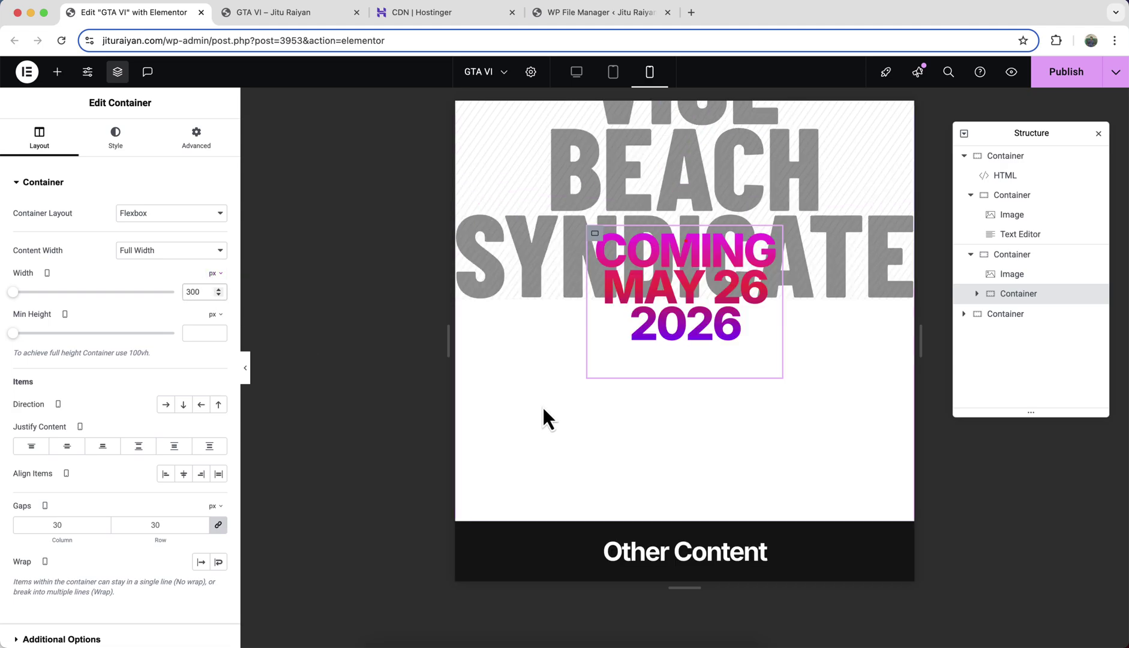
Set the mobile min height of the container around the second logo and release-date block to 50, and review the page in the mobile preview.
scroll(542, 405, up, 2)
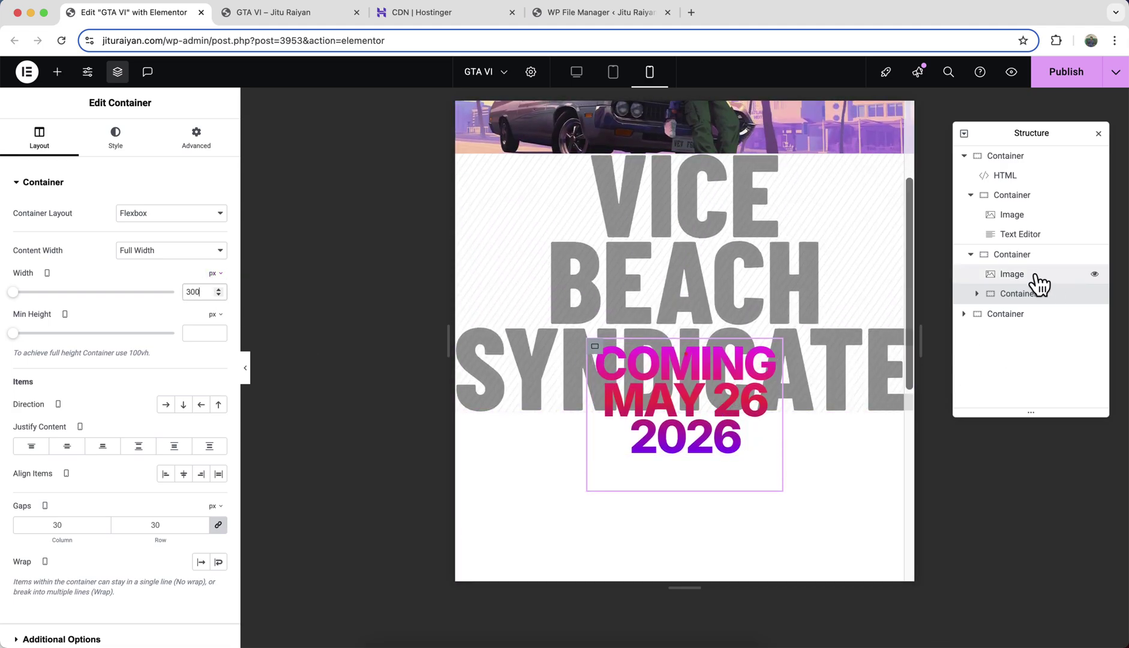
click(1037, 262)
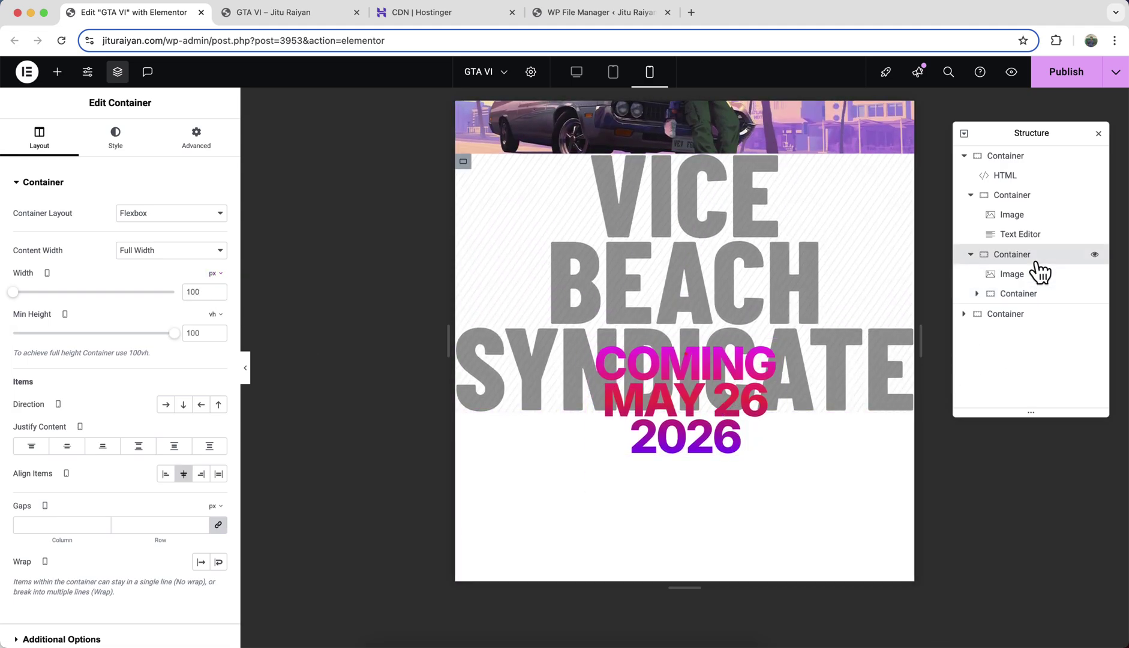
click(215, 316)
click(213, 333)
text(50)
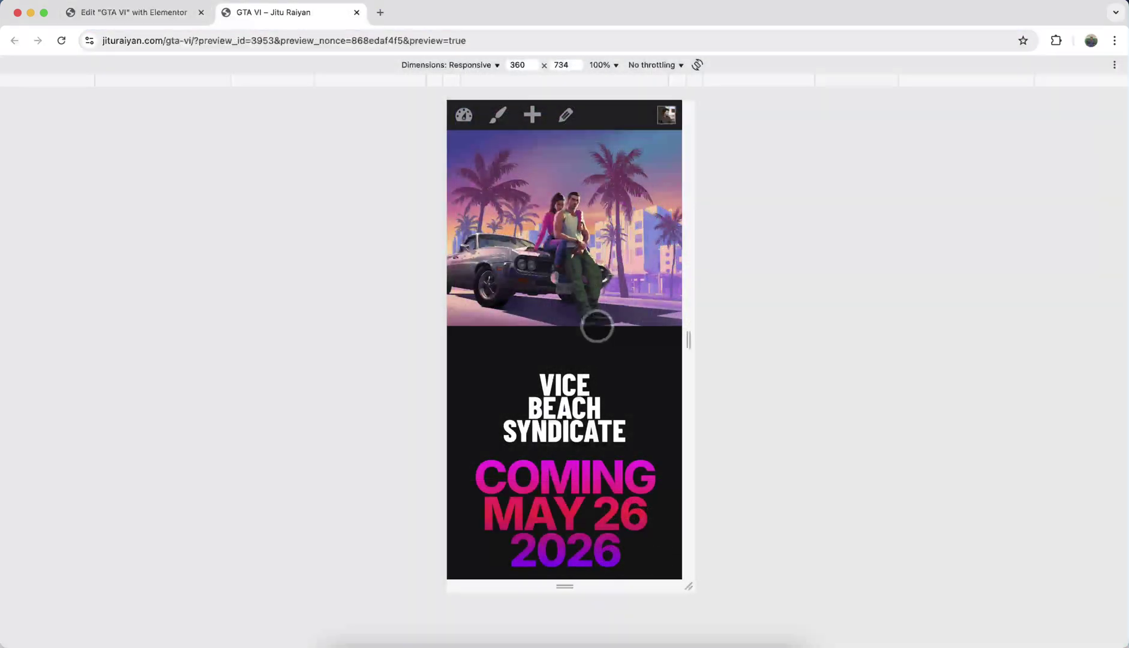
scroll(593, 324, down, 5)
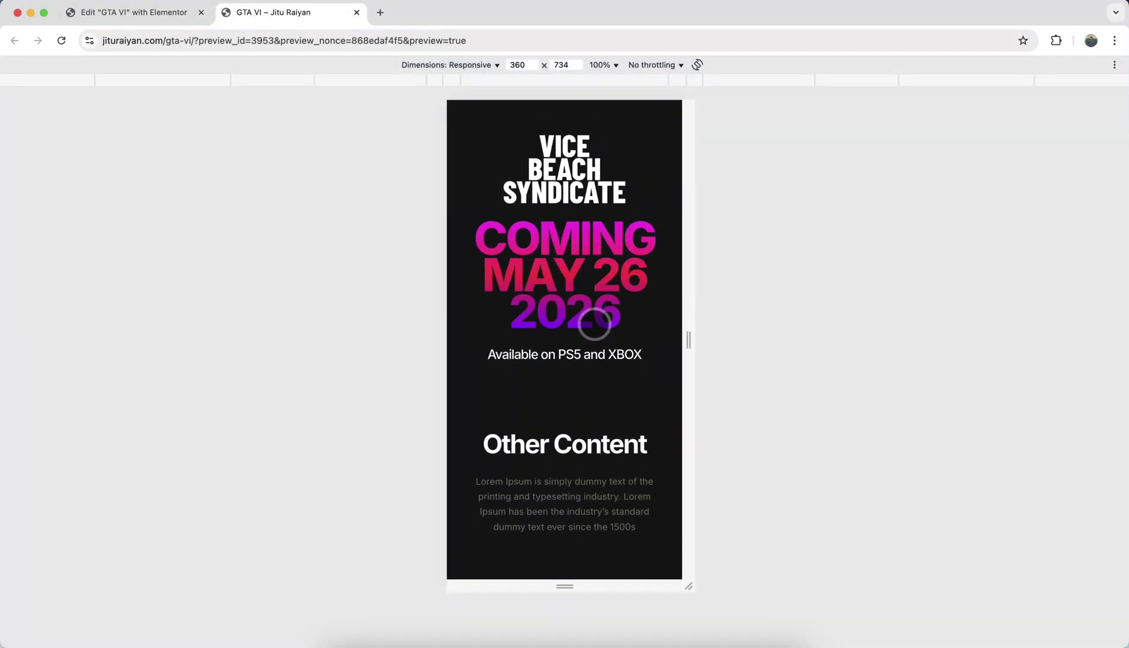
scroll(593, 324, up, 5)
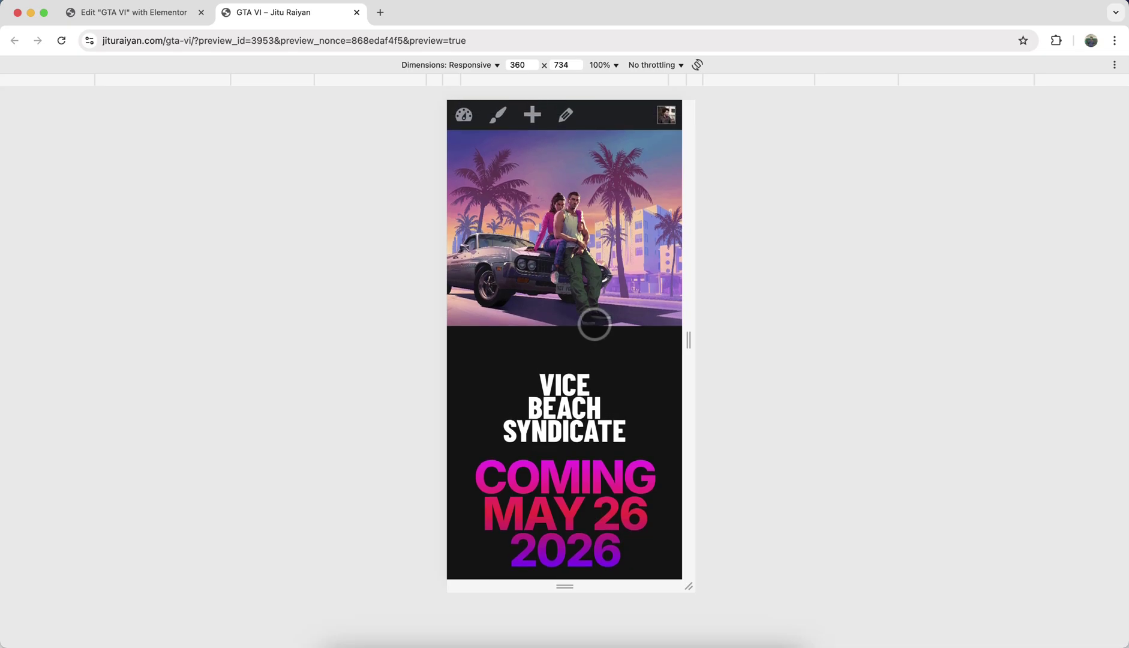